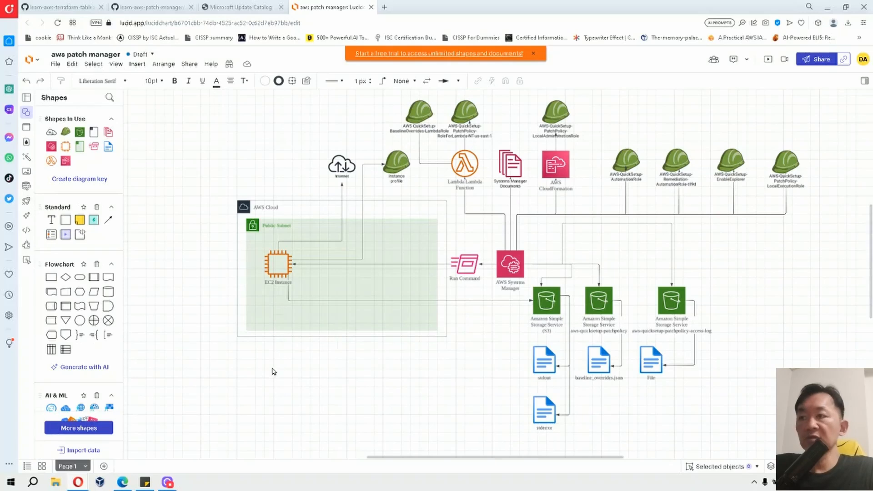
# Step: Switch to the AWS console in Edge and sign in again to resume the Fleet Manager remote desktop session
pyautogui.click(128, 483)
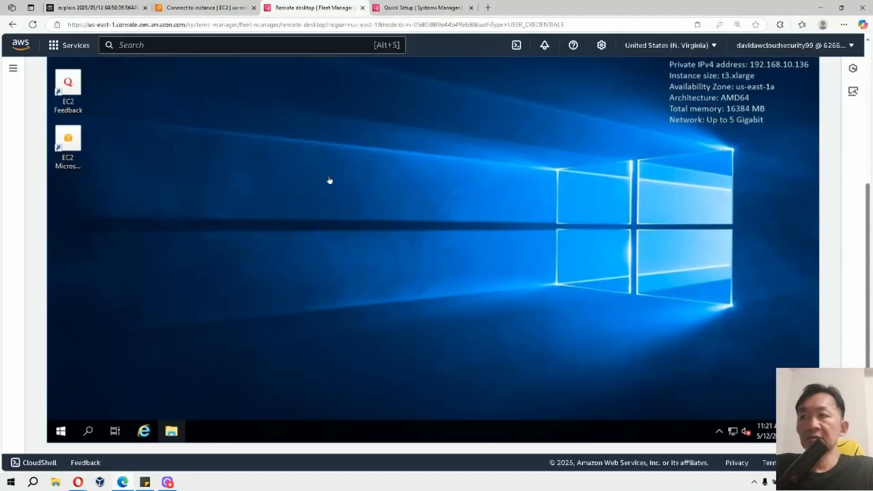
pyautogui.click(548, 296)
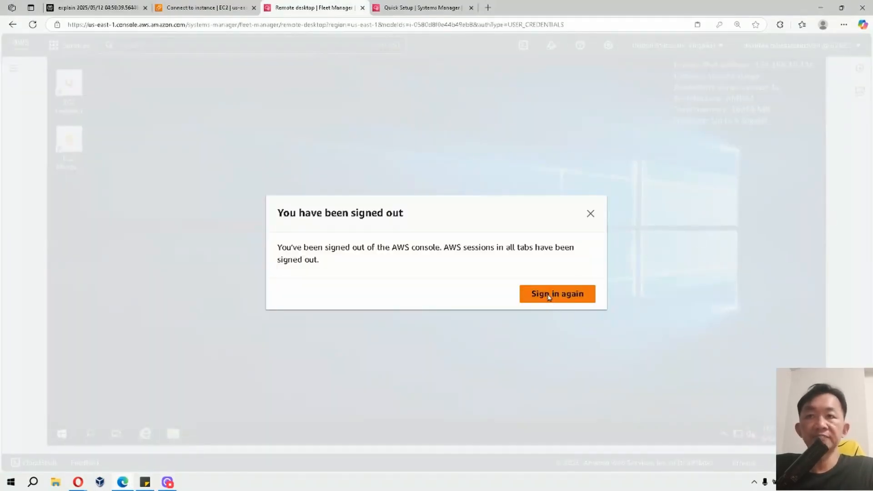
pyautogui.scroll(-3, 860, 139)
pyautogui.scroll(-1, 859, 138)
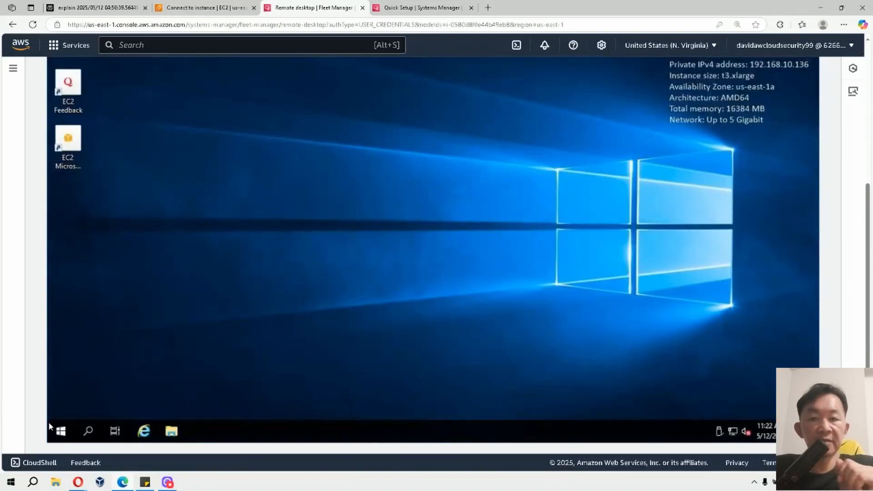
# Step: Start PowerShell in an administrator command prompt on the remote server and run "Get-HotFix | Sort-Object InstalledOn -Descending | Select-Object -First 5"
pyautogui.scroll(1, 60, 438)
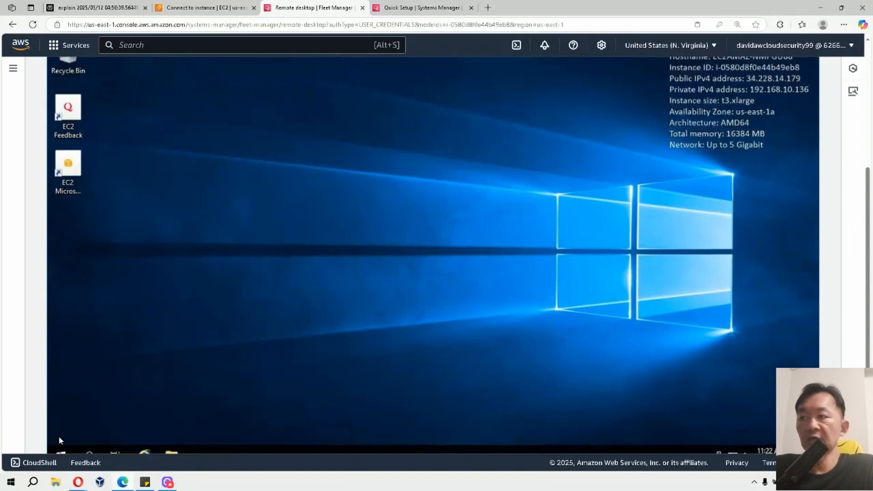
pyautogui.scroll(-1, 853, 265)
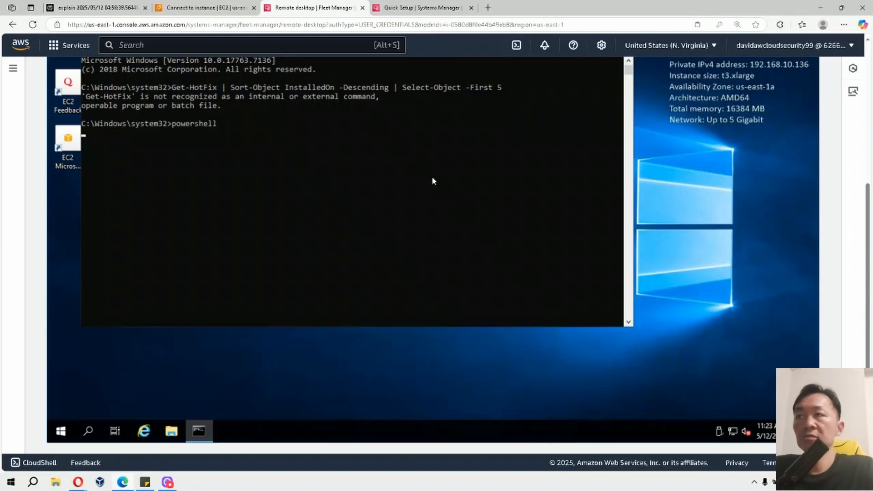
pyautogui.scroll(4, 363, 266)
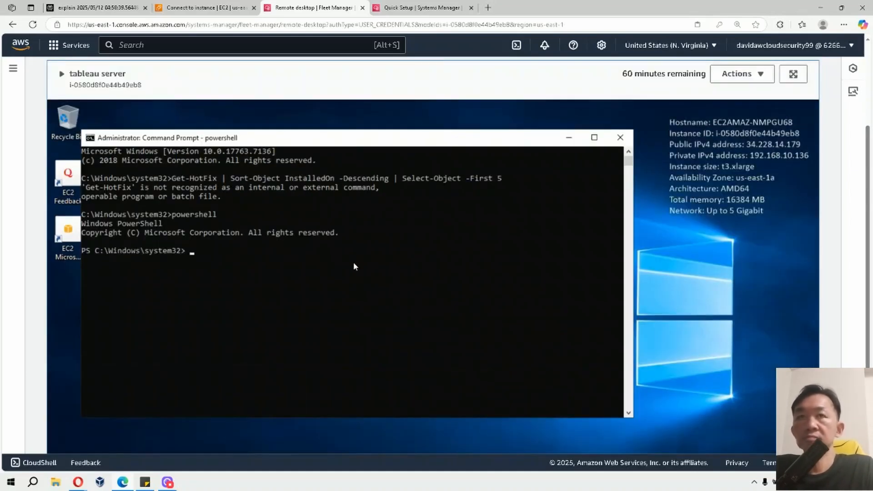
pyautogui.write('Get-HotFix | Sort-Object InstalledOn -Descending | Select-Object -First 5')
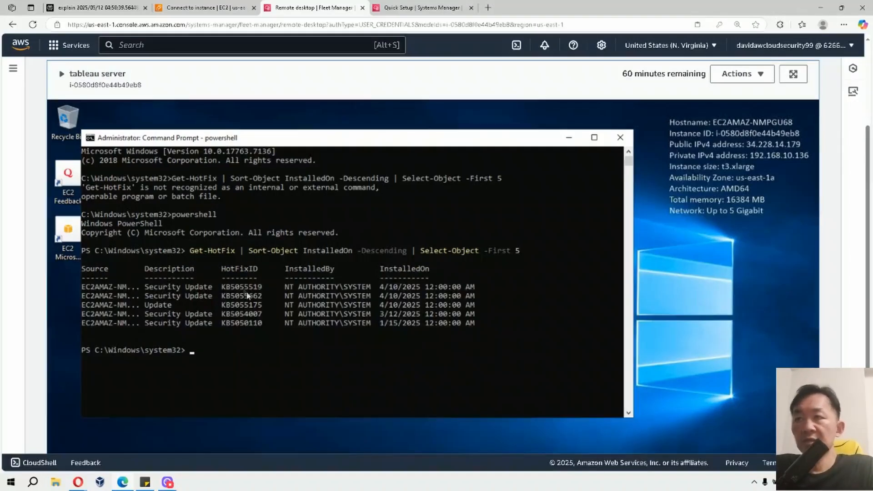
# Step: Check the KB numbers in the sticky note against the hotfix list and copy the KB5055662 number from the console
pyautogui.click(145, 482)
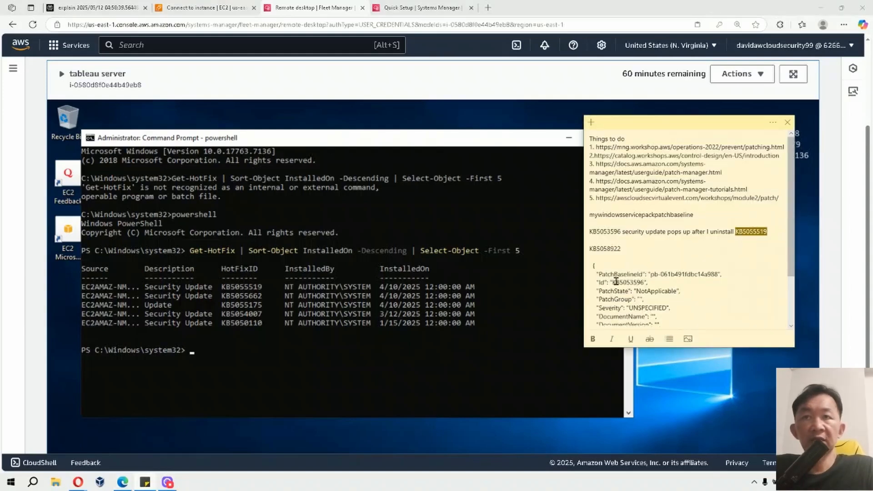
pyautogui.click(233, 314)
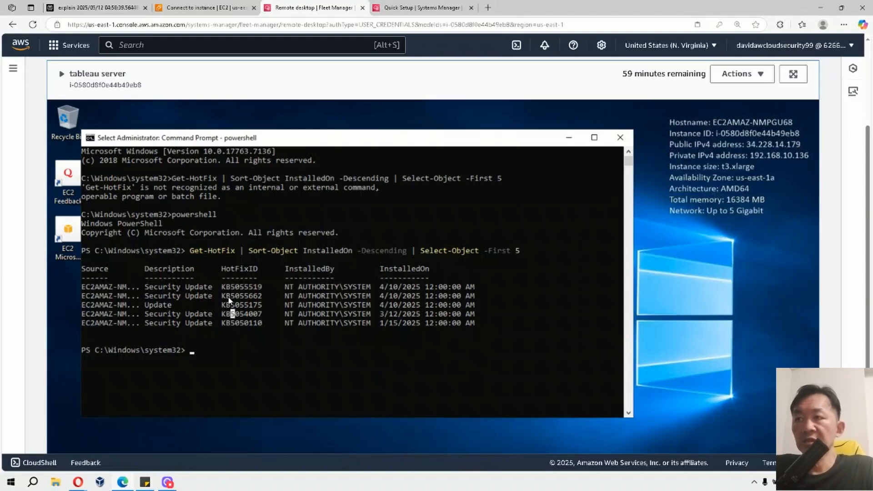
pyautogui.moveTo(231, 296); pyautogui.dragTo(260, 301)
pyautogui.rightClick(260, 301)
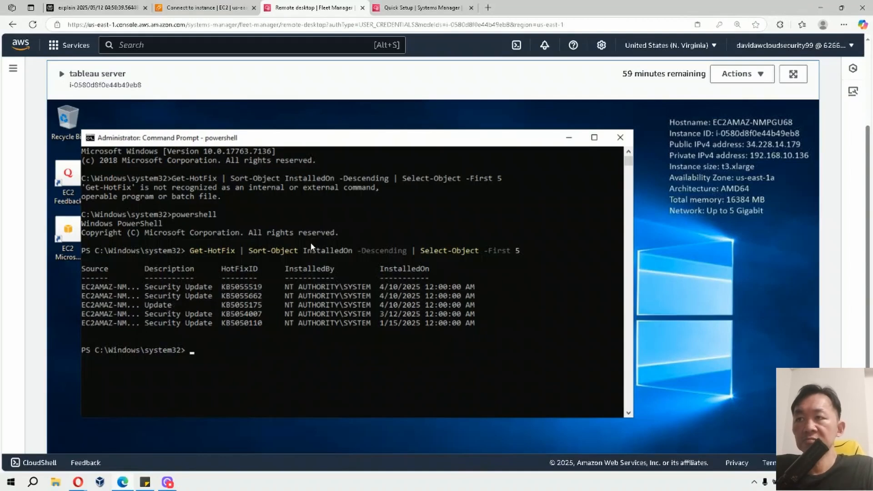
# Step: Run wusa without arguments to read the Windows Update Standalone Installer's options, and return to the PowerShell console
pyautogui.write('wu')
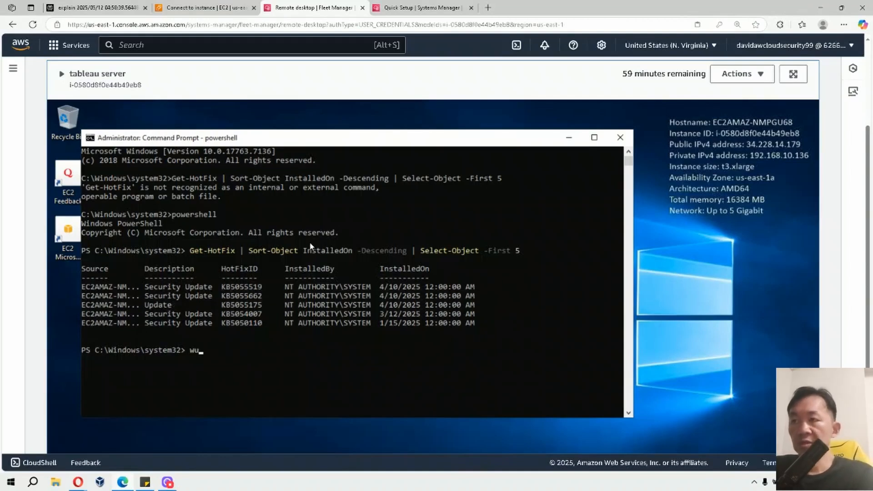
pyautogui.write('sa /un')
pyautogui.press('BackSpace')
pyautogui.press('BackSpace')
pyautogui.press('BackSpace')
pyautogui.press('BackSpace')
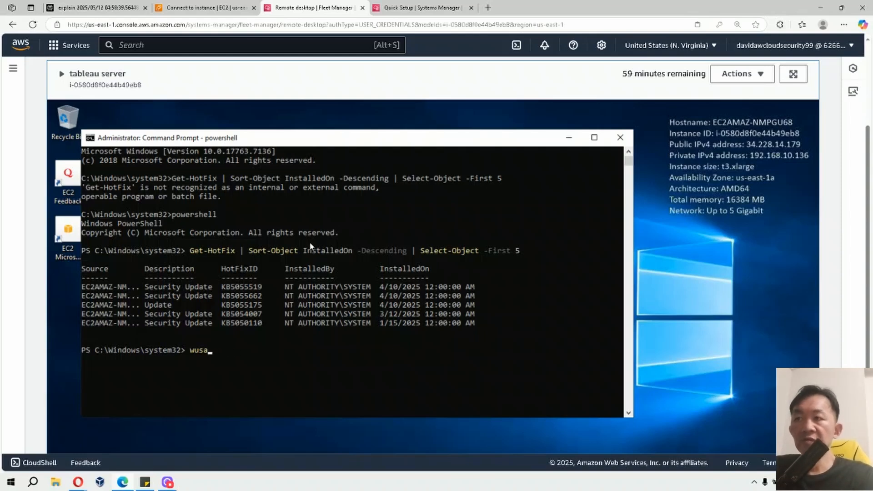
pyautogui.press('Return')
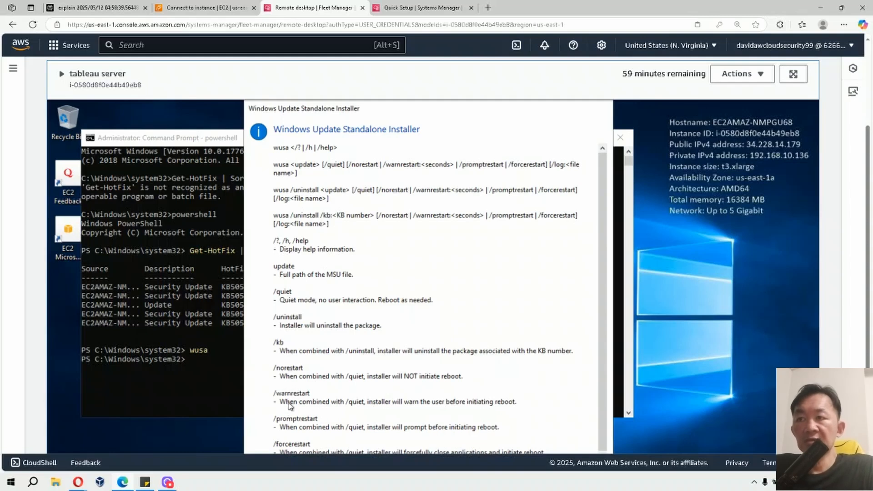
pyautogui.click(210, 347)
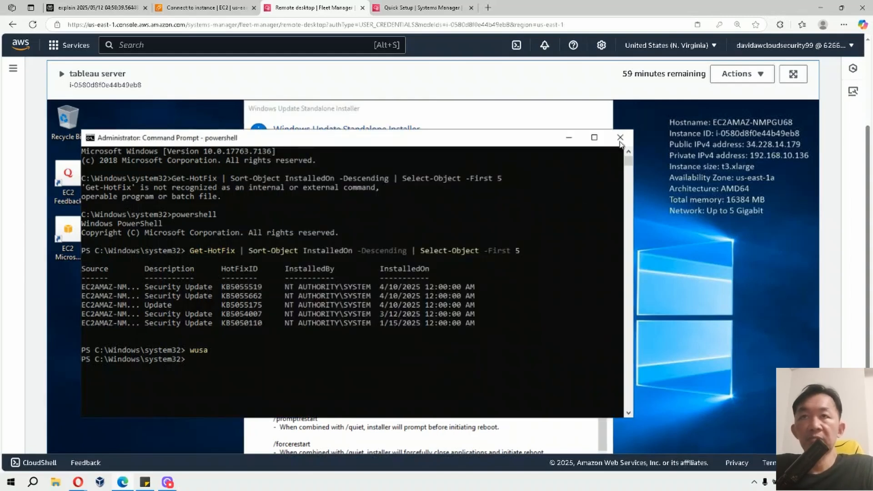
# Step: Try to uninstall update KB5055662 with "wusa /uninstall /kb:5055662" and dismiss the installer dialog
pyautogui.scroll(-2, 837, 294)
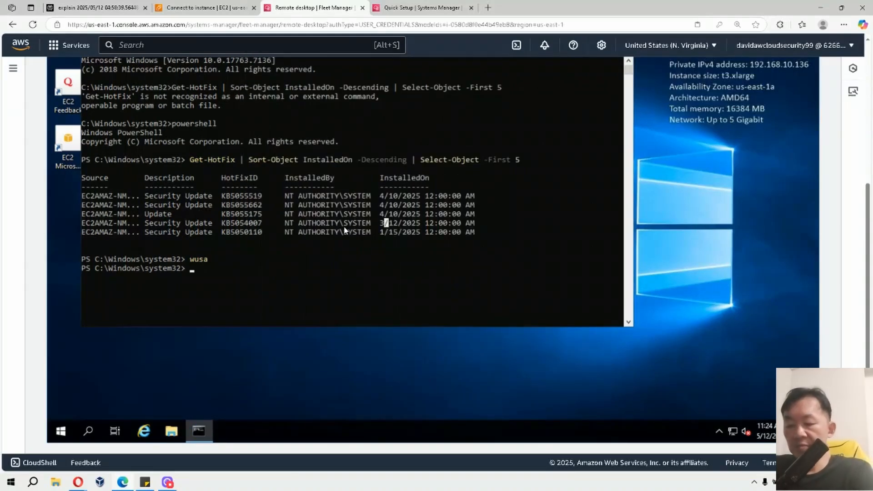
pyautogui.write('wusa /uninstall /kb:5055662')
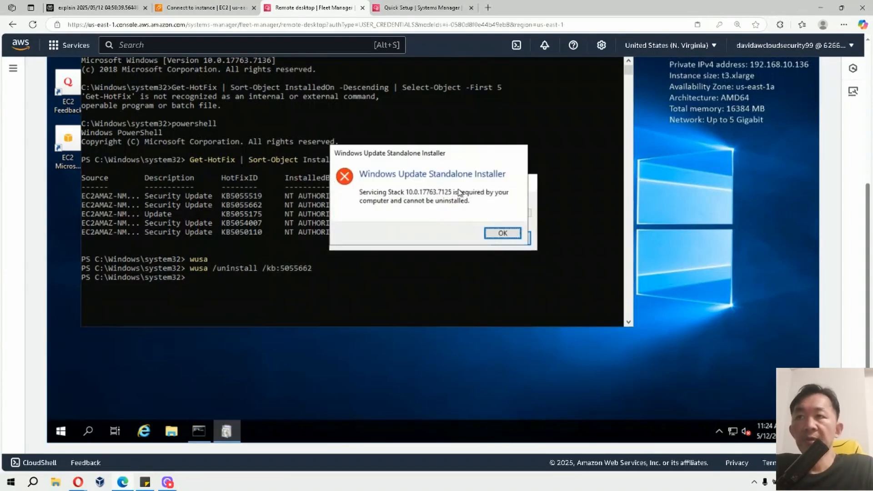
pyautogui.click(500, 234)
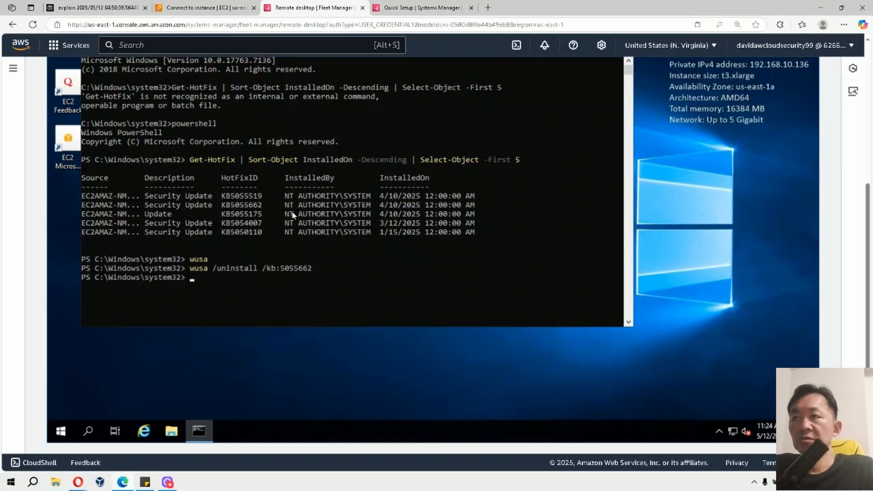
# Step: Run "wusa /uninstall /kb:5055519" and confirm the removal of the security update
pyautogui.press('Up')
pyautogui.press('BackSpace')
pyautogui.press('BackSpace')
pyautogui.press('BackSpace')
pyautogui.press('BackSpace')
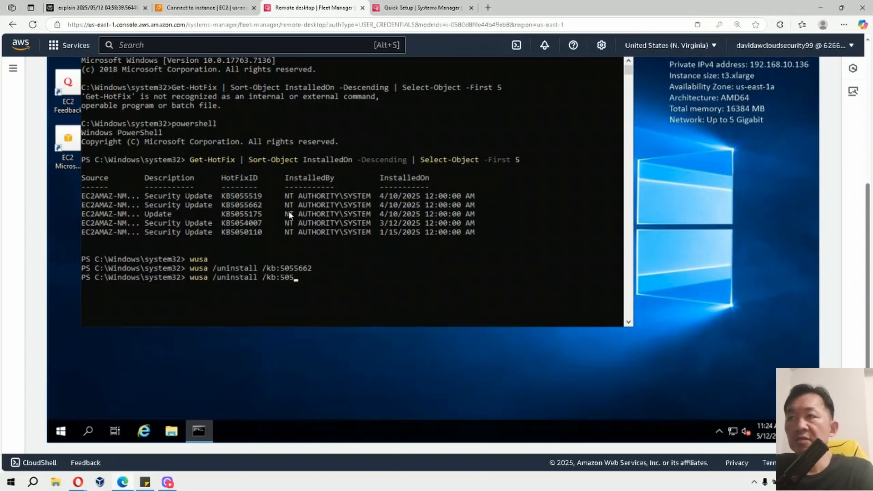
pyautogui.write('5519')
pyautogui.press('Return')
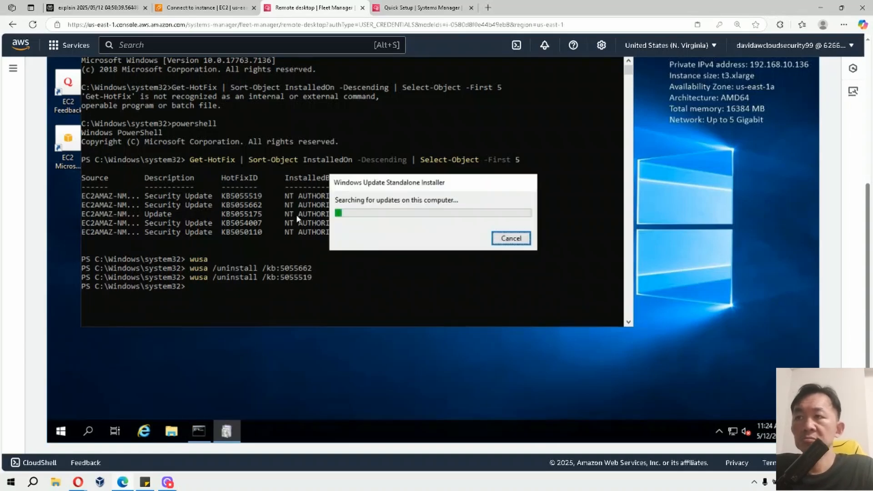
pyautogui.click(454, 242)
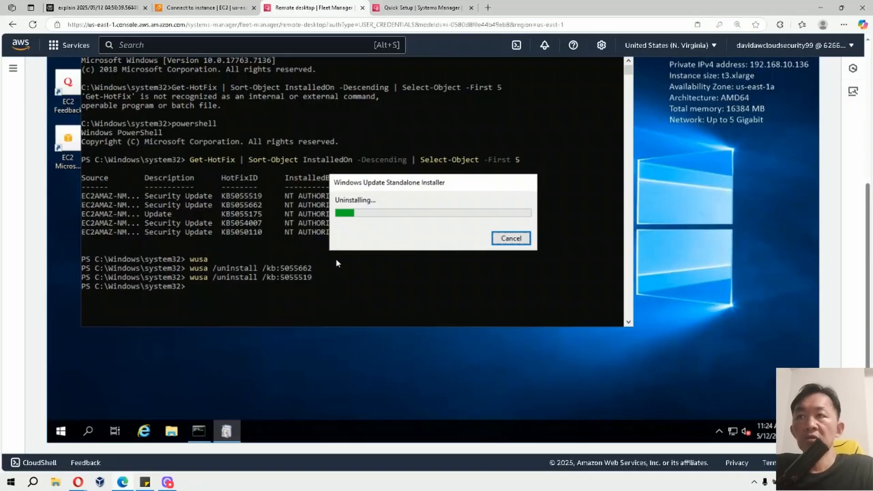
# Step: Review the EC2 instance's connections in the Lucidchart diagram, return to the AWS console and open ec2_session_manager_role in IAM
pyautogui.hotkey('alt', 'Tab')
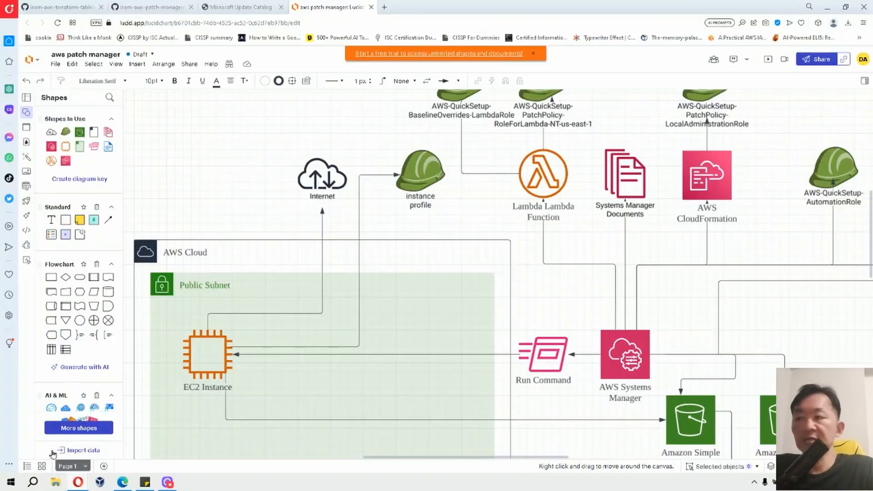
pyautogui.click(122, 481)
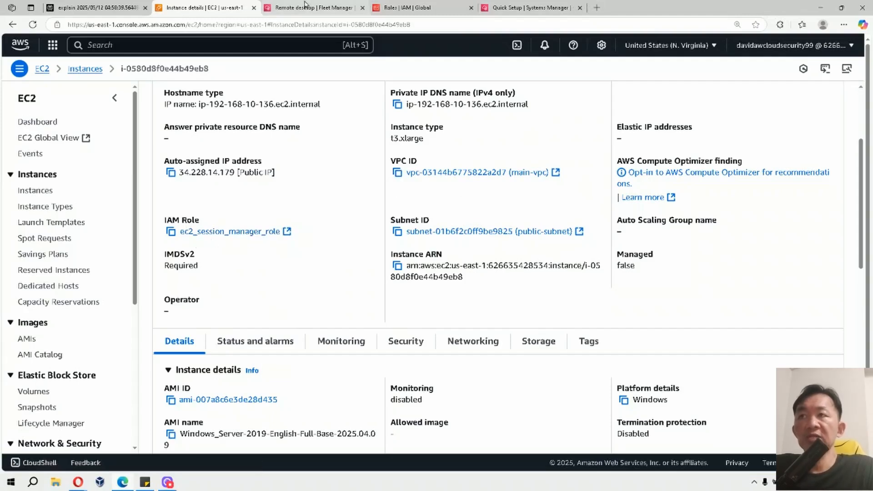
pyautogui.click(392, 8)
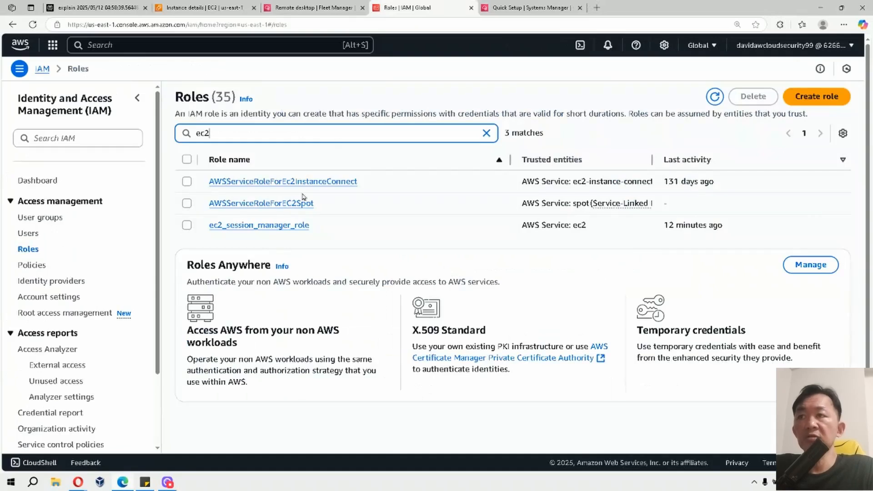
pyautogui.click(286, 228)
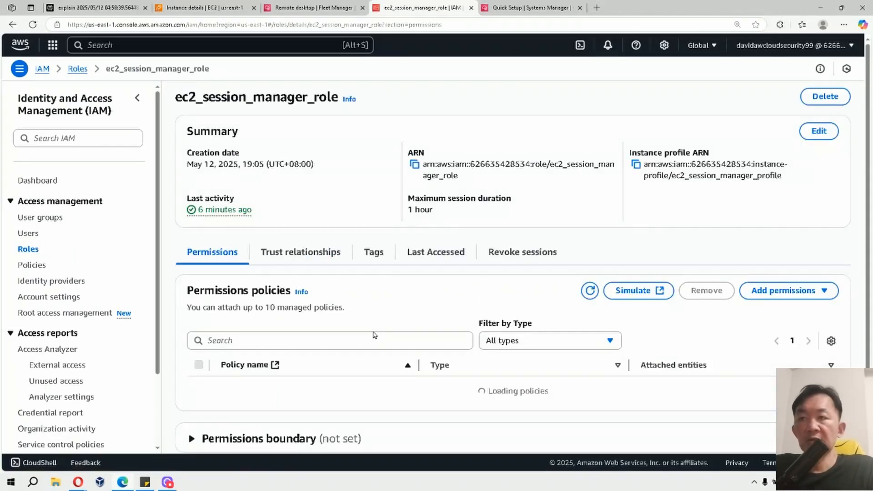
# Step: Attach the AmazonS3FullAccess managed policy to ec2_session_manager_role, filtering the available policies by "s3"
pyautogui.click(768, 293)
pyautogui.click(774, 308)
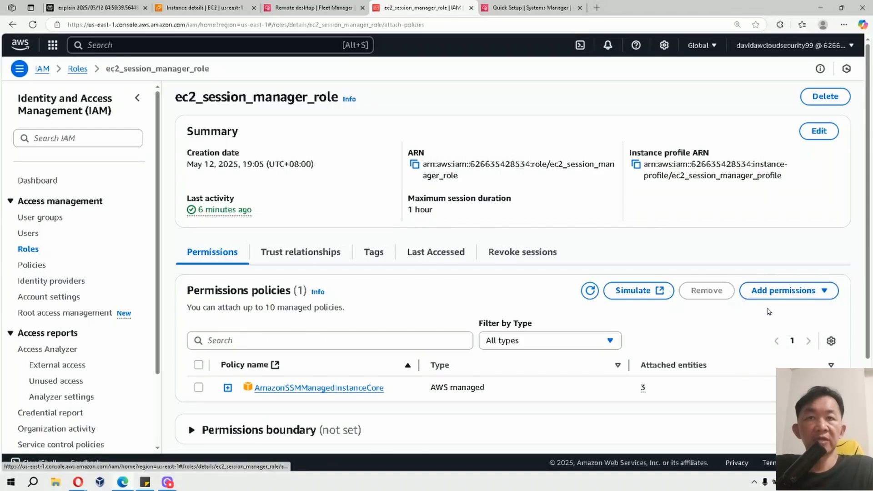
pyautogui.click(144, 207)
pyautogui.write('s3')
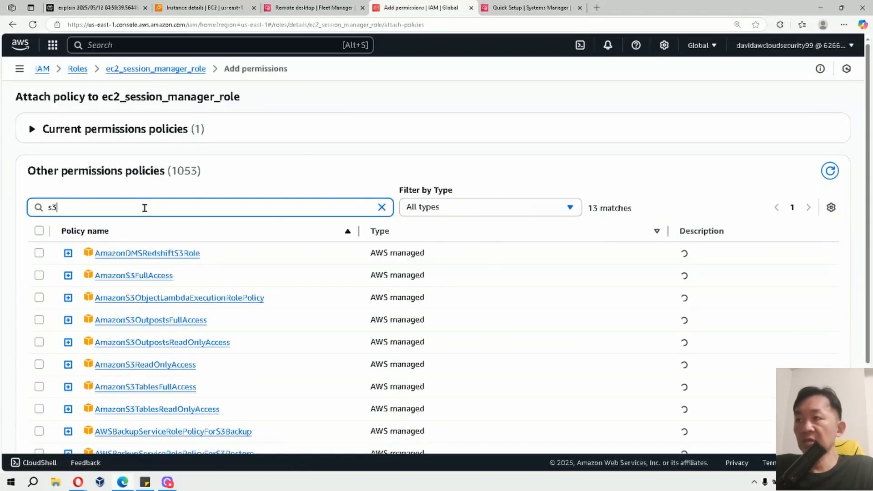
pyautogui.click(39, 275)
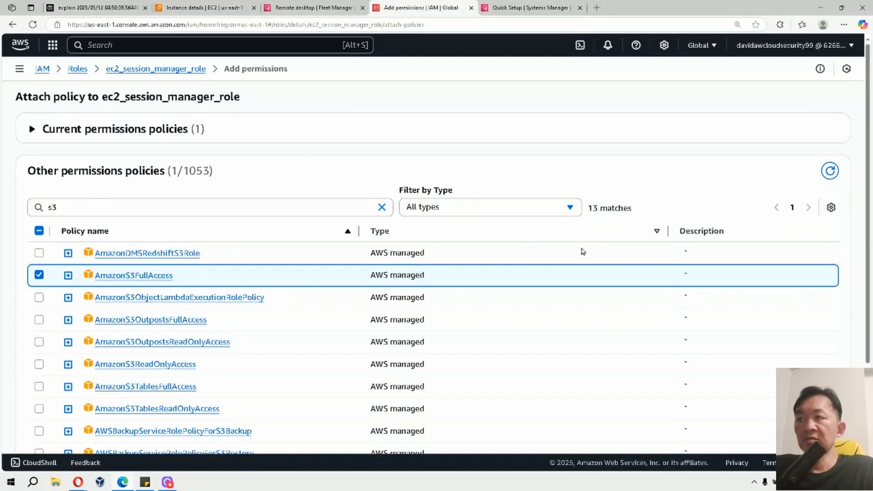
pyautogui.scroll(-3, 603, 271)
pyautogui.click(770, 421)
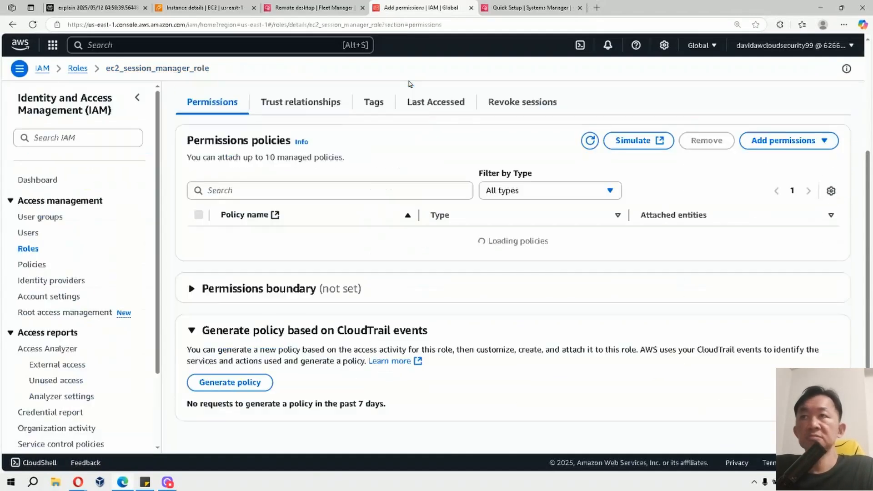
# Step: Check the update's uninstall progress in the remote desktop, and create a Patch Manager configuration from Systems Manager Quick Setup
pyautogui.click(336, 6)
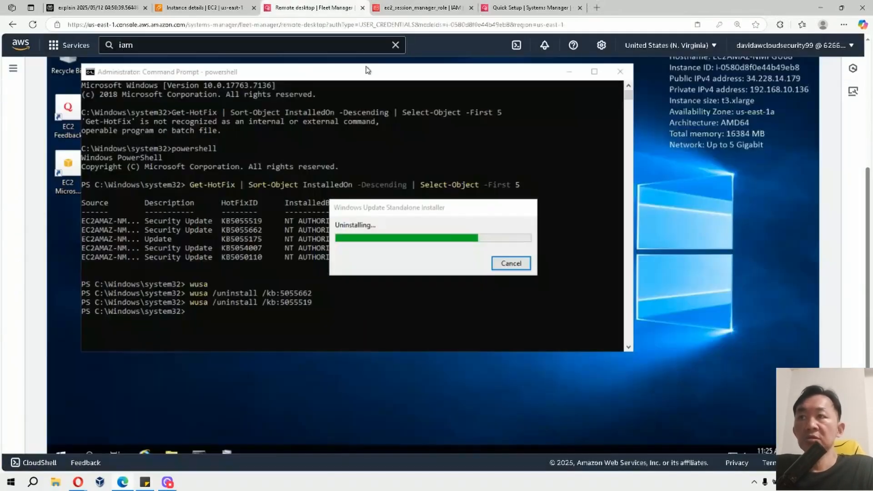
pyautogui.click(531, 6)
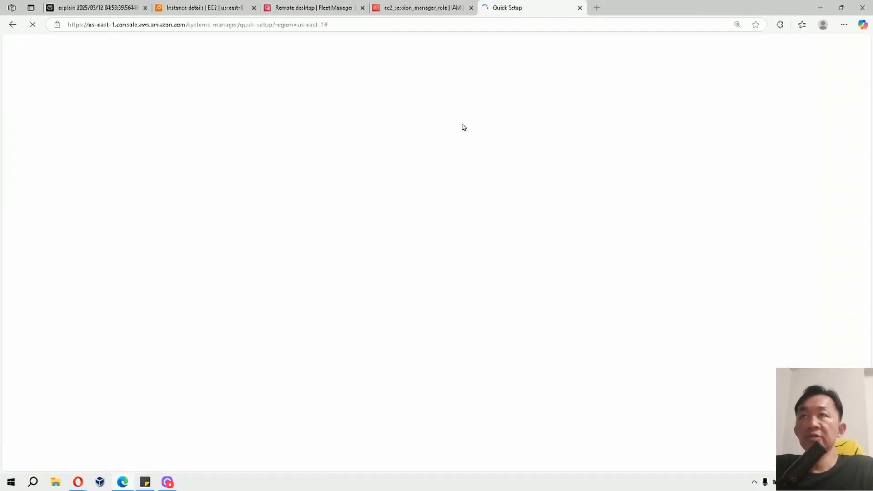
pyautogui.scroll(-3, 552, 240)
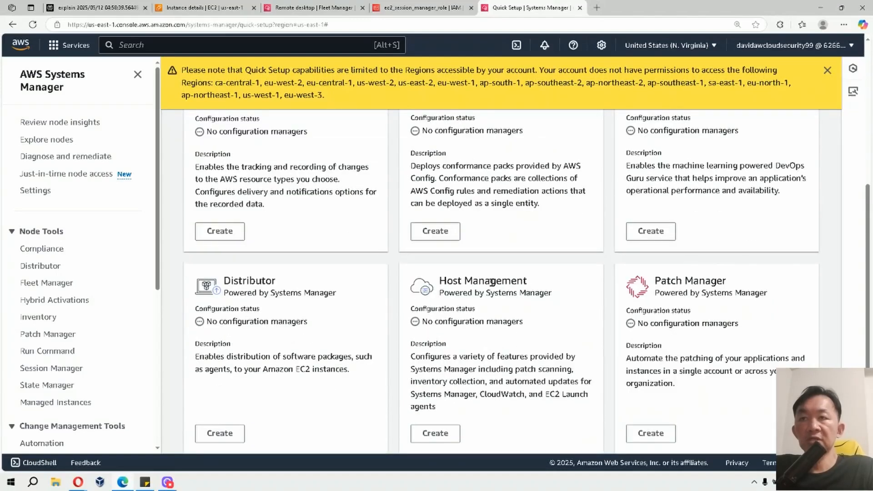
pyautogui.moveTo(655, 280); pyautogui.dragTo(710, 281)
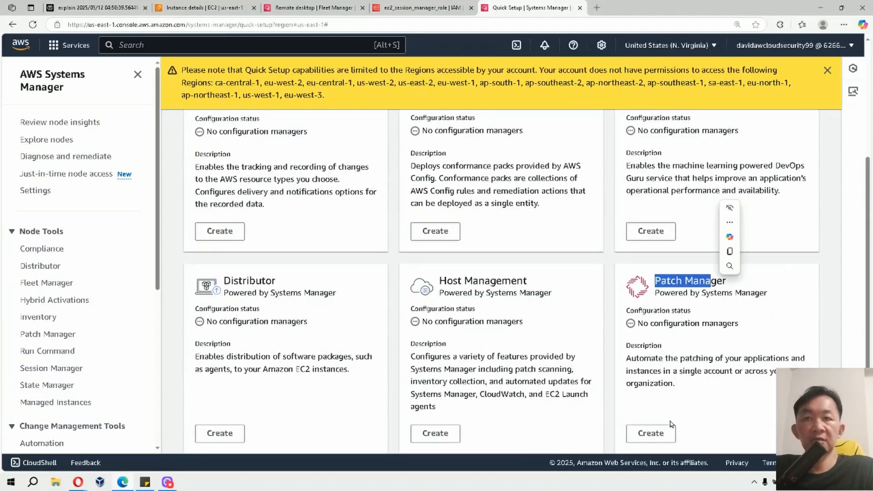
pyautogui.click(661, 432)
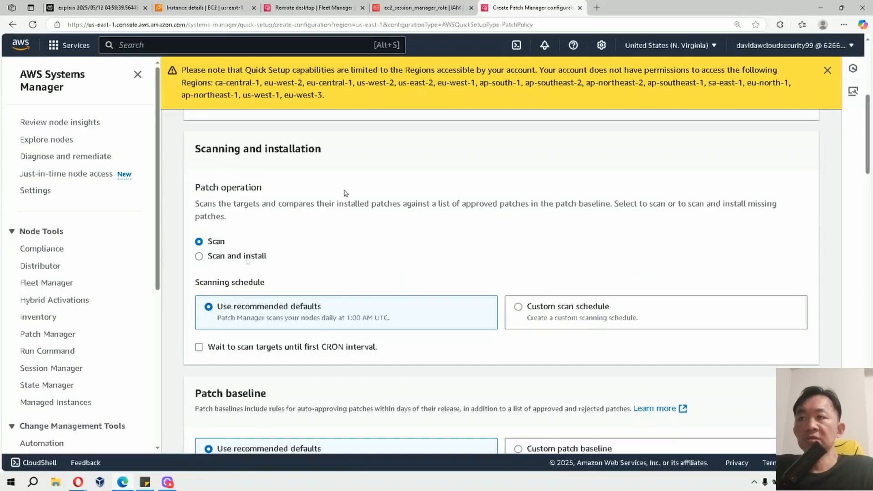
# Step: Find the patching log storage settings, and open the S3 console in a separate tab
pyautogui.scroll(-6, 346, 192)
pyautogui.click(340, 47)
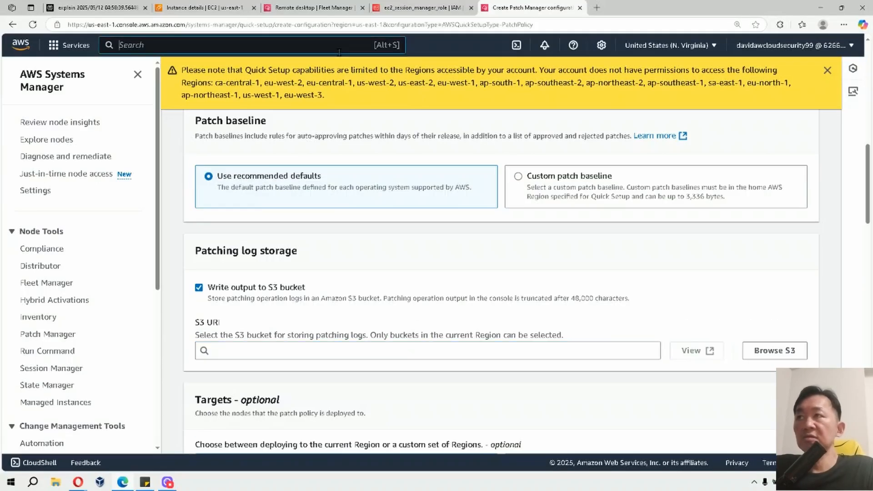
pyautogui.write('s3')
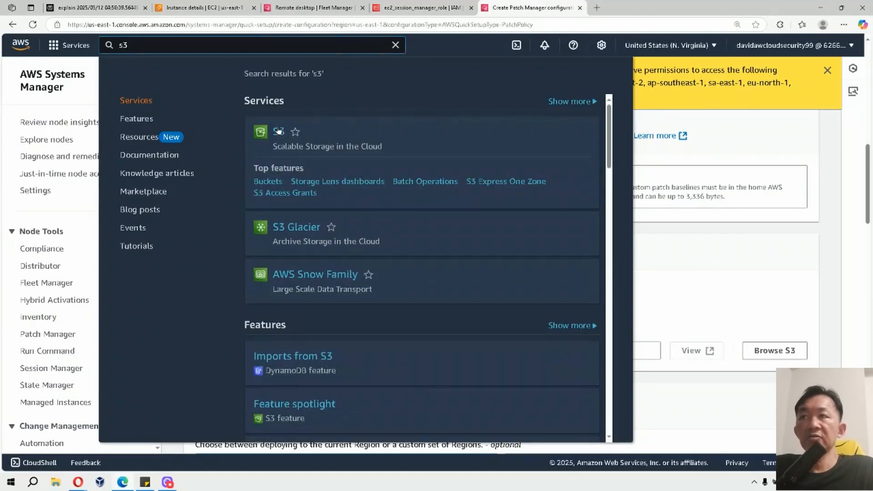
pyautogui.keyDown('ctrl'); pyautogui.click(281, 134); pyautogui.keyUp('ctrl')
# Step: Choose the mywindowsservicepackpatchbaseline bucket for the patching logs, and append /patch-01 to the S3 URI
pyautogui.click(774, 350)
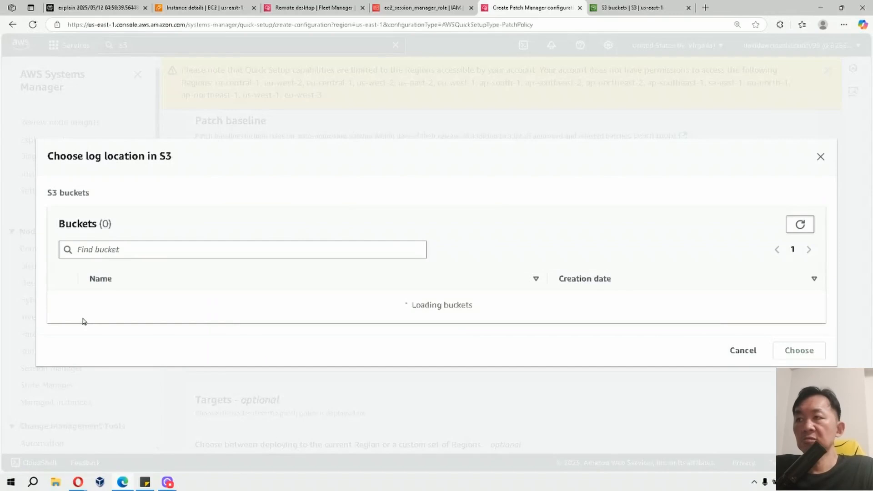
pyautogui.click(62, 306)
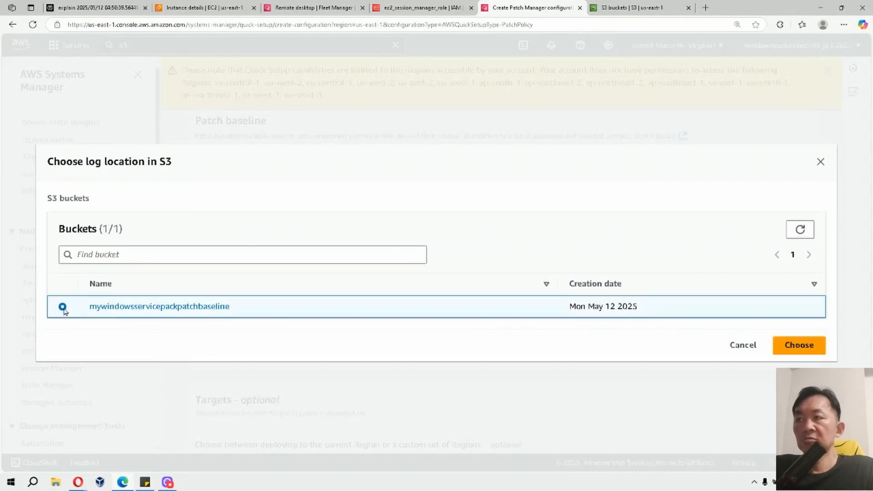
pyautogui.click(799, 344)
pyautogui.scroll(-3, 435, 161)
pyautogui.click(425, 211)
pyautogui.write('/patch-ssm')
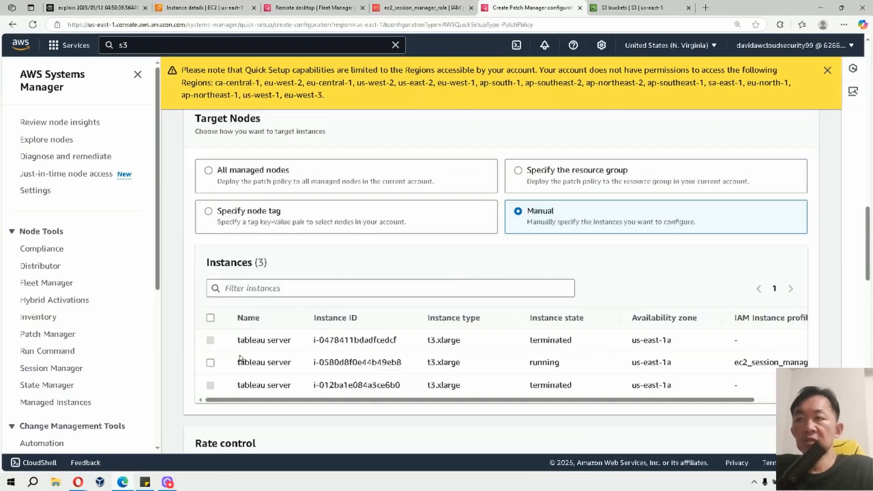
# Step: Manually target the running tableau server instance, and allow required IAM policies to be added to existing instance profiles
pyautogui.click(210, 362)
pyautogui.scroll(-3, 479, 285)
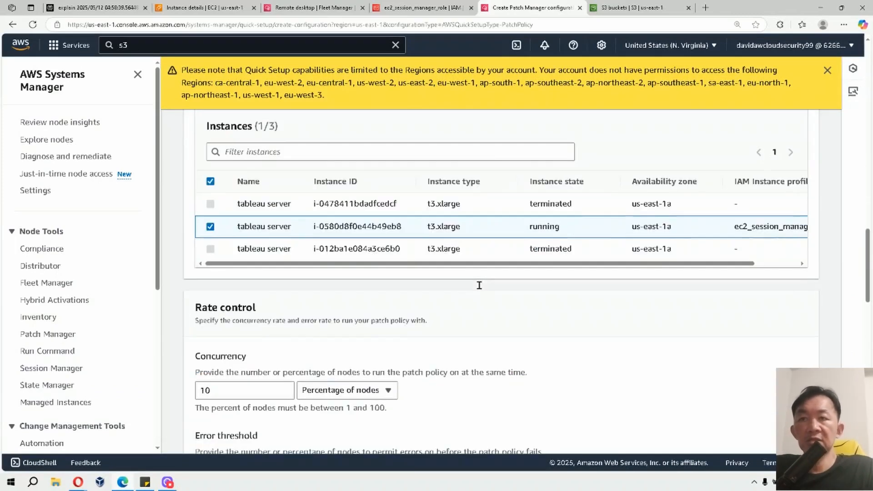
pyautogui.scroll(-6, 479, 285)
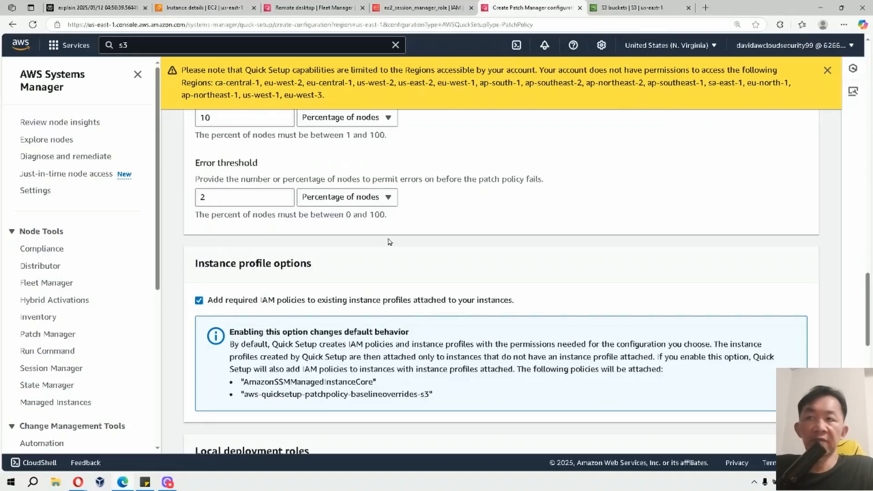
pyautogui.scroll(-4, 389, 241)
pyautogui.scroll(-3, 356, 301)
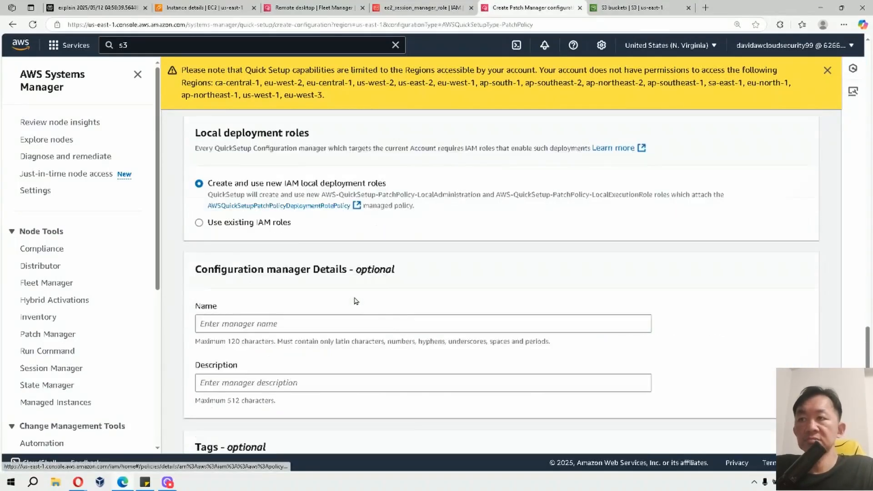
pyautogui.scroll(-2, 356, 295)
# Step: Name the patch policy mywindowsservicepackpatchbaseline by copying the bucket's name from S3, and review the configuration summary
pyautogui.scroll(17, 364, 250)
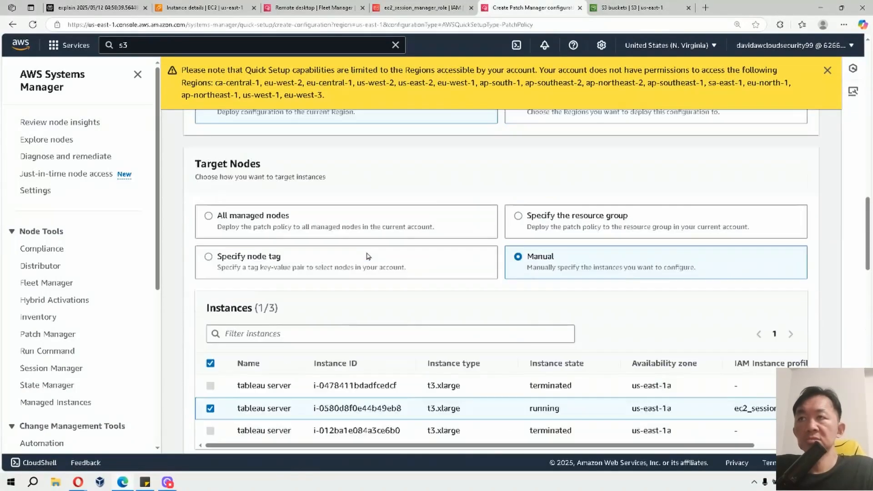
pyautogui.scroll(6, 367, 255)
pyautogui.click(596, 6)
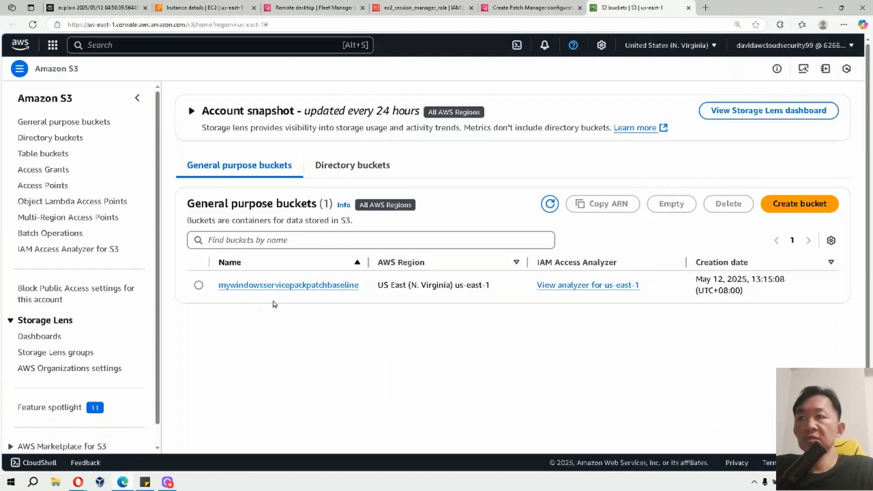
pyautogui.moveTo(253, 294); pyautogui.dragTo(362, 296)
pyautogui.hotkey('ctrl', 'c')
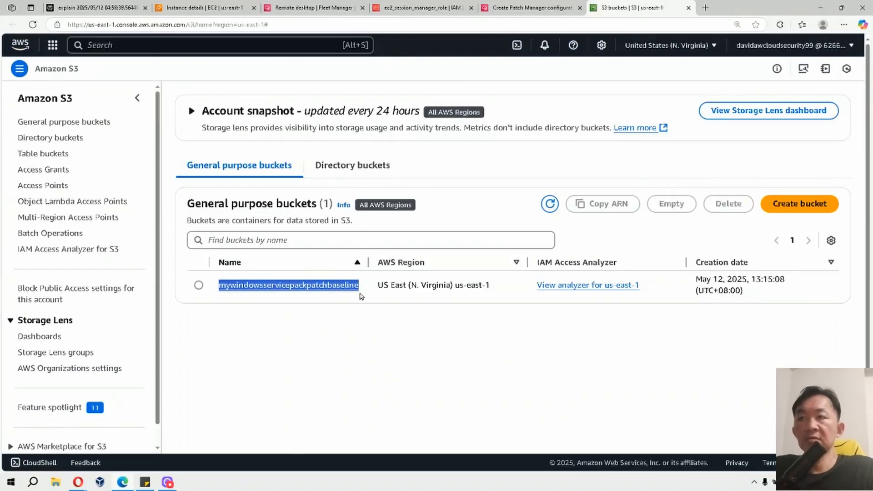
pyautogui.click(529, 8)
pyautogui.scroll(15, 493, 197)
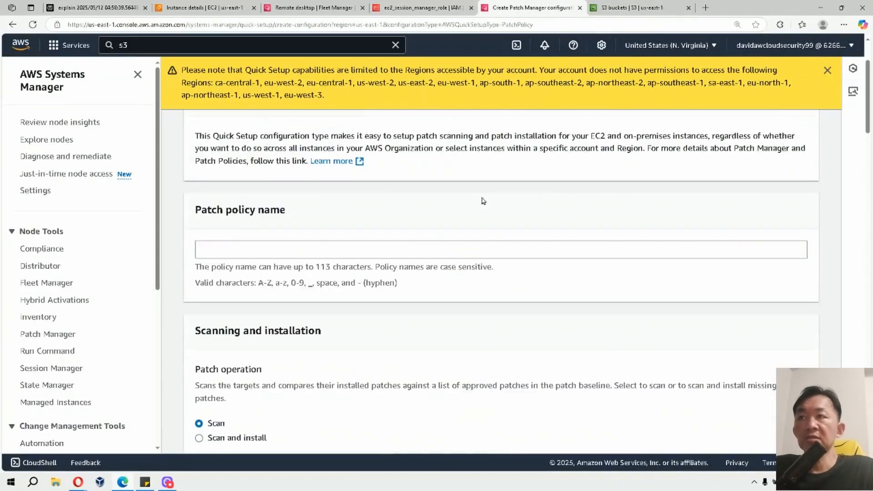
pyautogui.click(344, 336)
pyautogui.hotkey('ctrl', 'v')
pyautogui.scroll(-10, 460, 223)
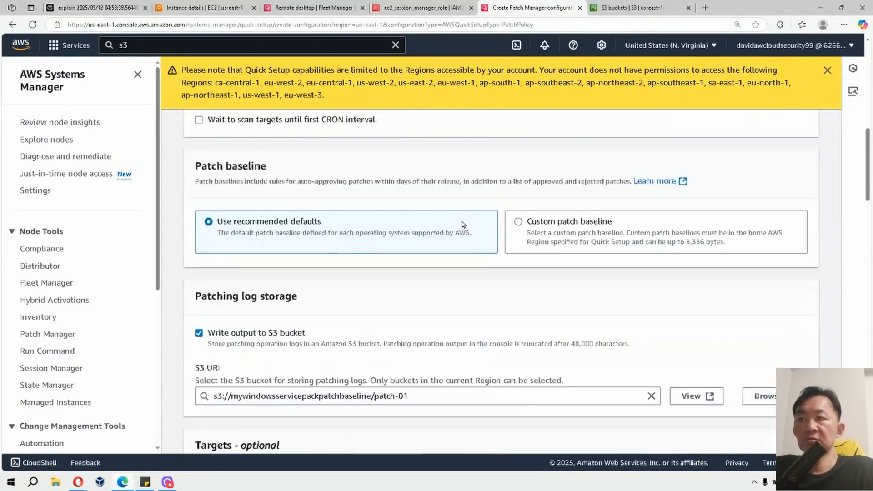
pyautogui.scroll(8, 462, 224)
pyautogui.scroll(-20, 462, 224)
pyautogui.scroll(-15, 463, 224)
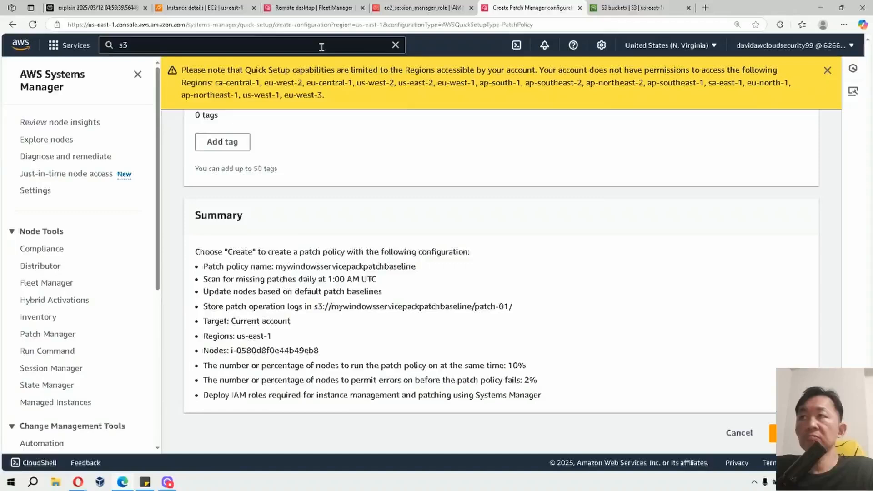
# Step: Open the CloudFormation and Lambda consoles in separate tabs
pyautogui.keyDown('ctrl'); pyautogui.click(311, 132); pyautogui.keyUp('ctrl')
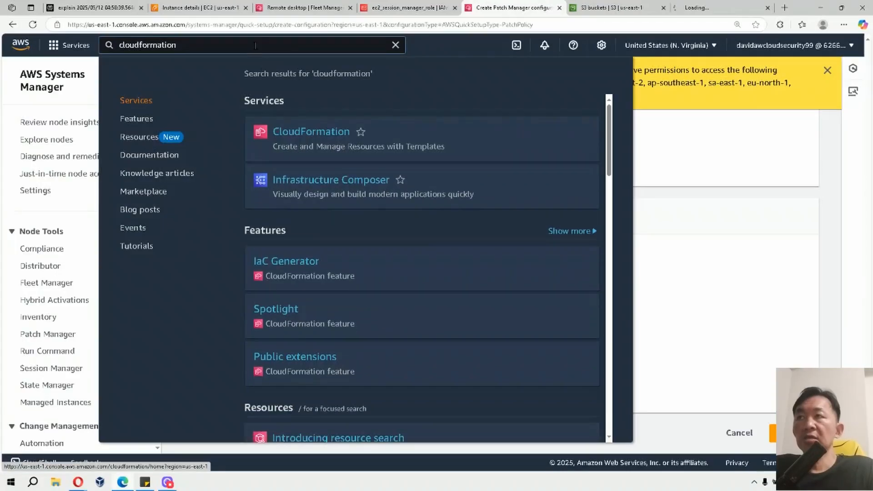
pyautogui.doubleClick(252, 45)
pyautogui.write('lambda')
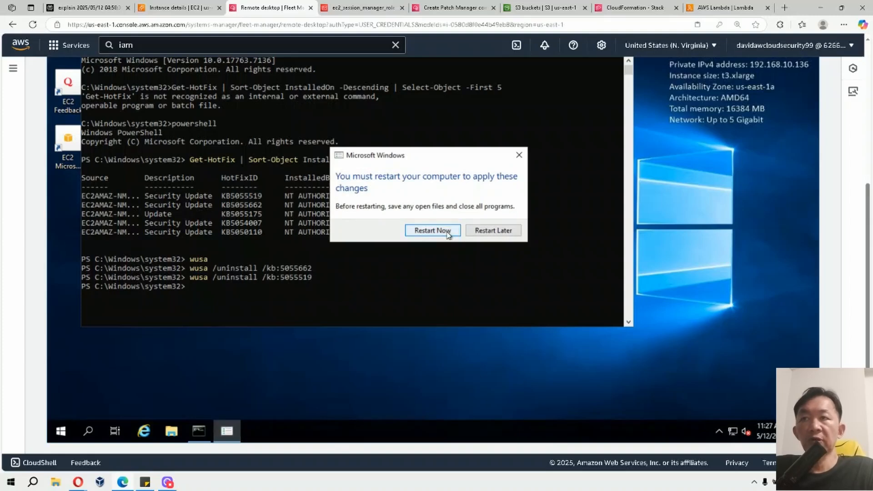
# Step: Postpone the restart in the remote desktop, and rerun "Get-HotFix | Sort-Object InstalledOn -Descending | Select-Object -First 5"
pyautogui.click(491, 231)
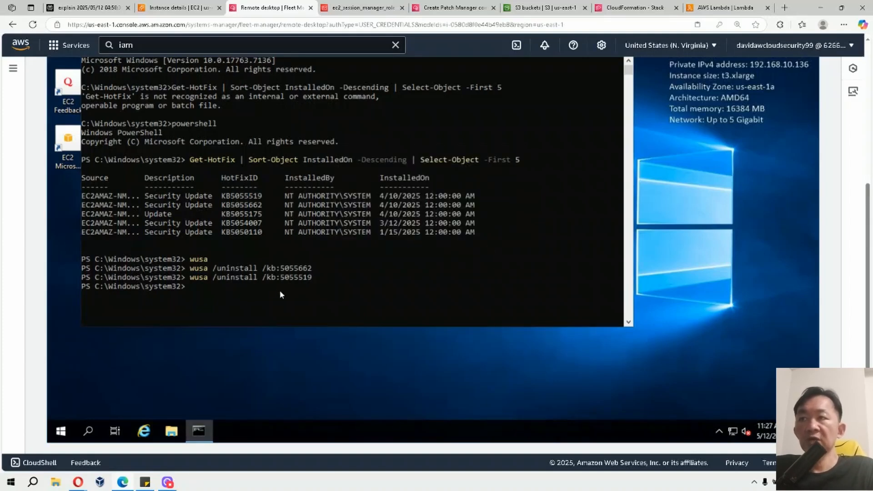
pyautogui.moveTo(280, 278); pyautogui.dragTo(313, 284)
pyautogui.press('Up')
pyautogui.press('Up')
pyautogui.press('Up')
pyautogui.press('Up')
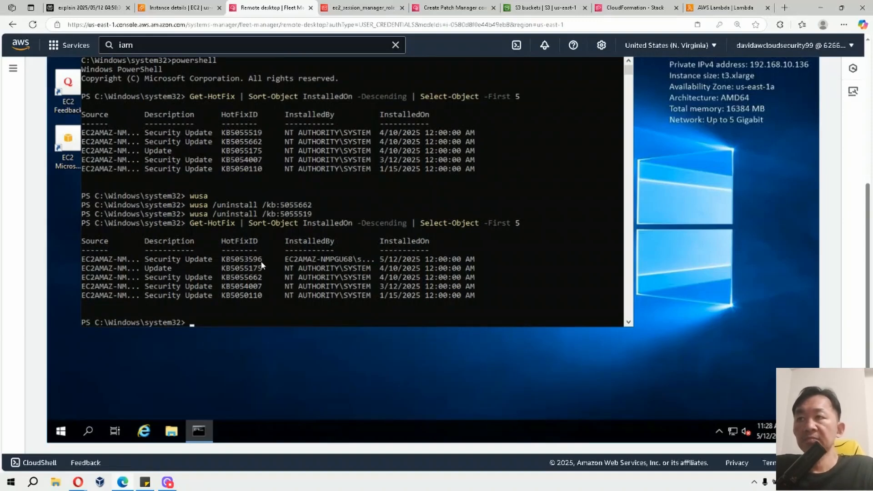
# Step: Compare the uninstalled update 5055519 with the first hotfix in the new list, consulting the sticky note
pyautogui.click(151, 485)
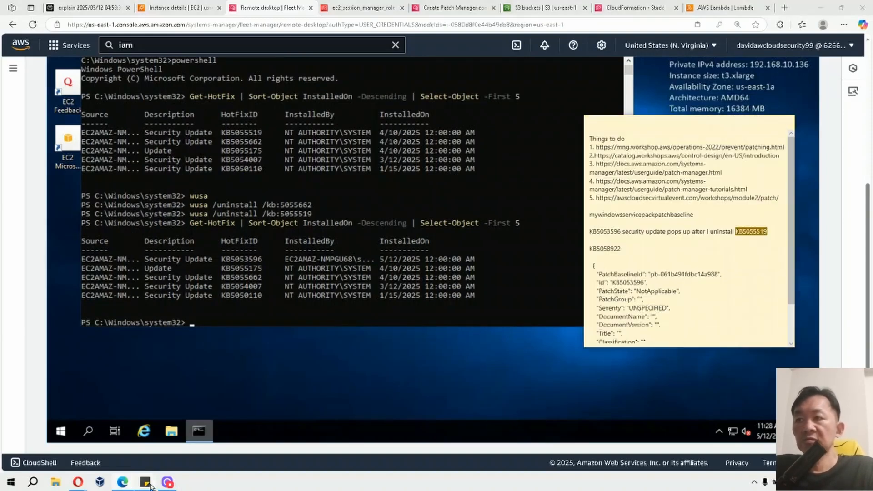
pyautogui.click(151, 485)
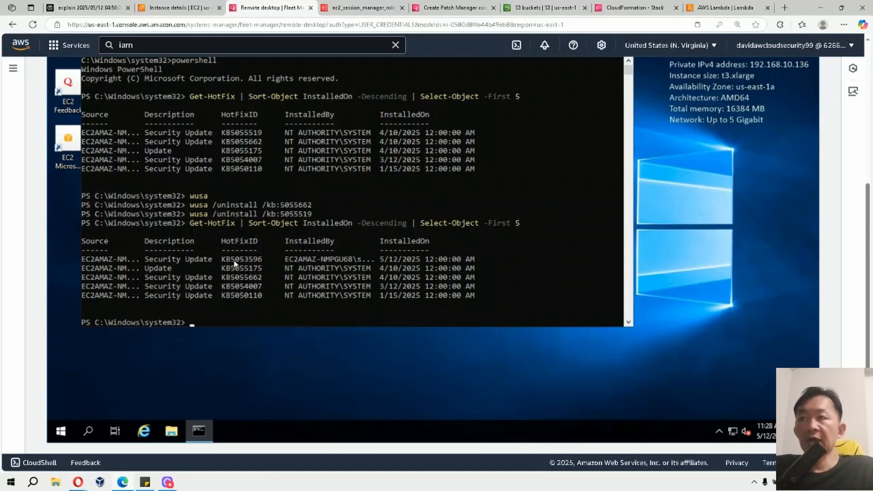
pyautogui.moveTo(280, 214); pyautogui.dragTo(315, 216)
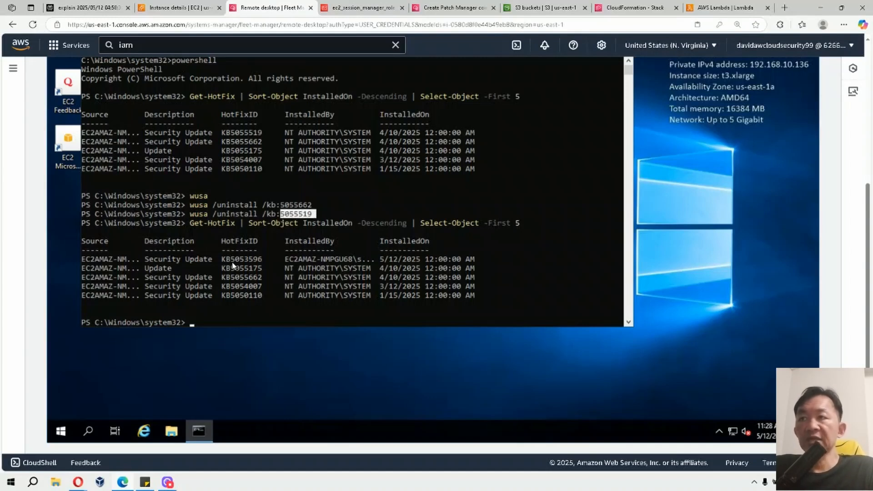
pyautogui.moveTo(260, 263); pyautogui.dragTo(260, 263)
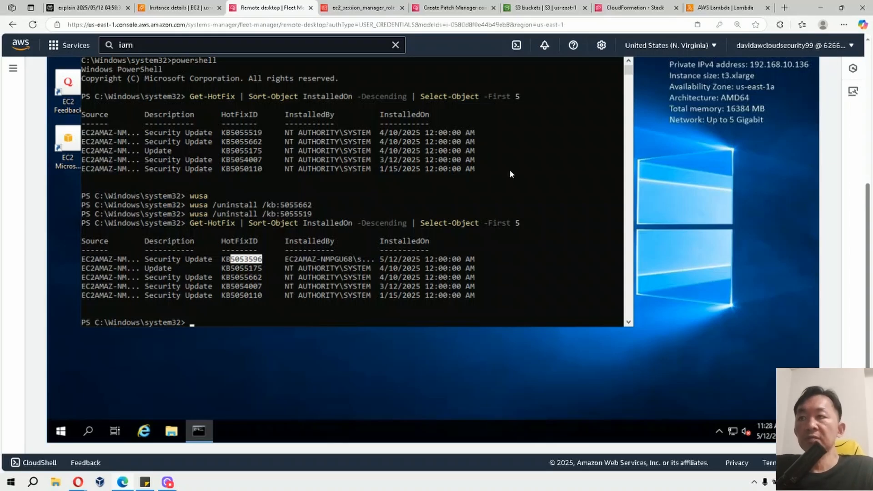
# Step: Create the Patch Manager configuration, and refresh the CloudFormation stacks list
pyautogui.click(634, 7)
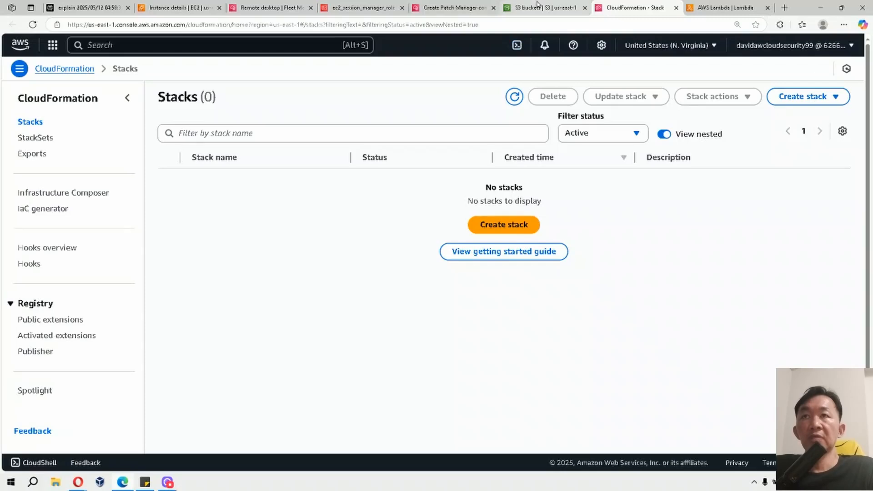
pyautogui.click(437, 6)
pyautogui.click(721, 294)
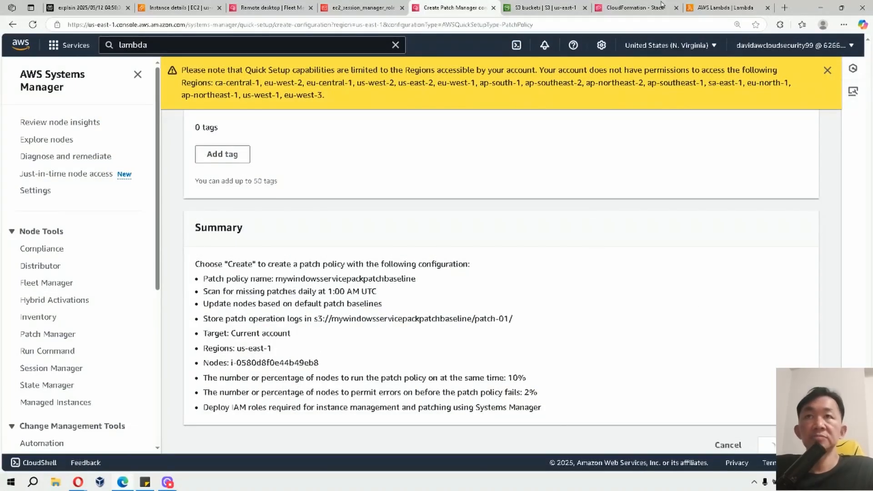
pyautogui.click(643, 5)
pyautogui.click(521, 99)
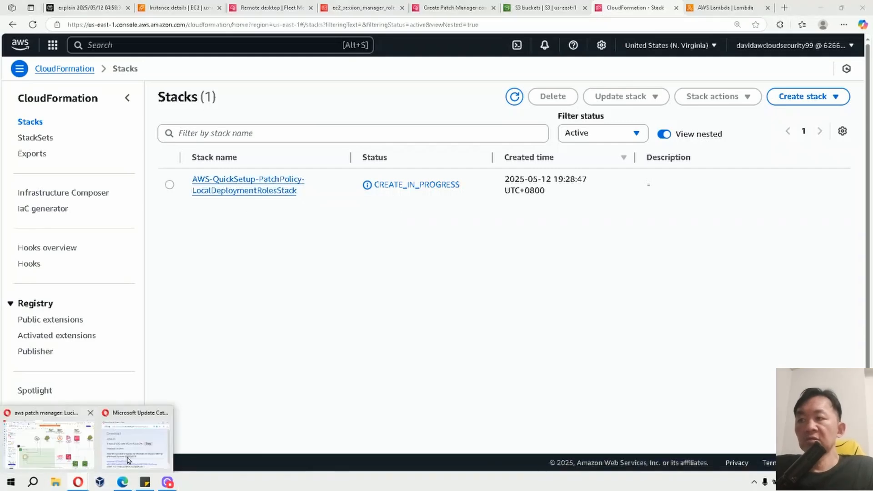
# Step: Review the Quick Setup IAM roles, Lambda, CloudFormation and S3 buckets connected to Systems Manager in the Lucidchart diagram
pyautogui.click(55, 482)
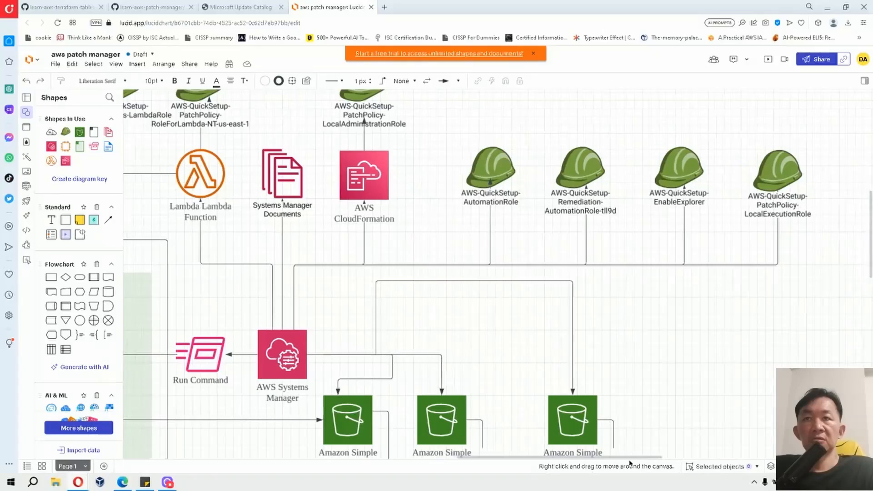
pyautogui.moveTo(629, 463); pyautogui.dragTo(630, 463)
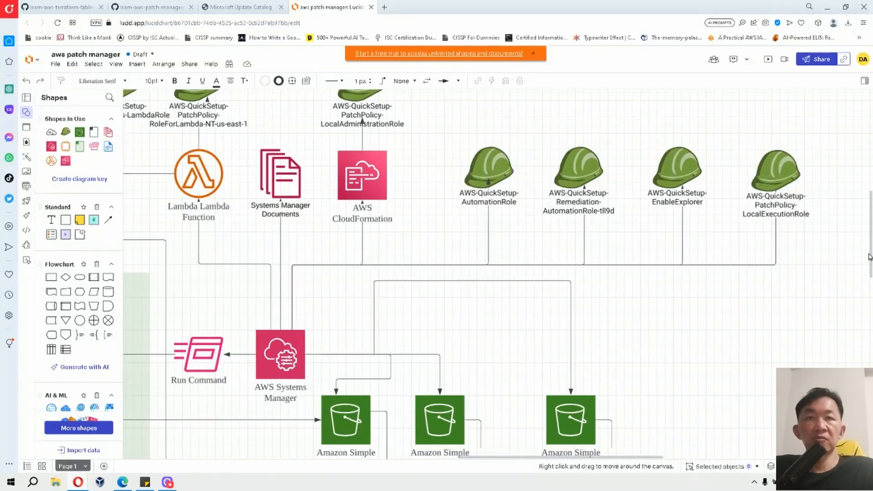
pyautogui.scroll(3, 869, 257)
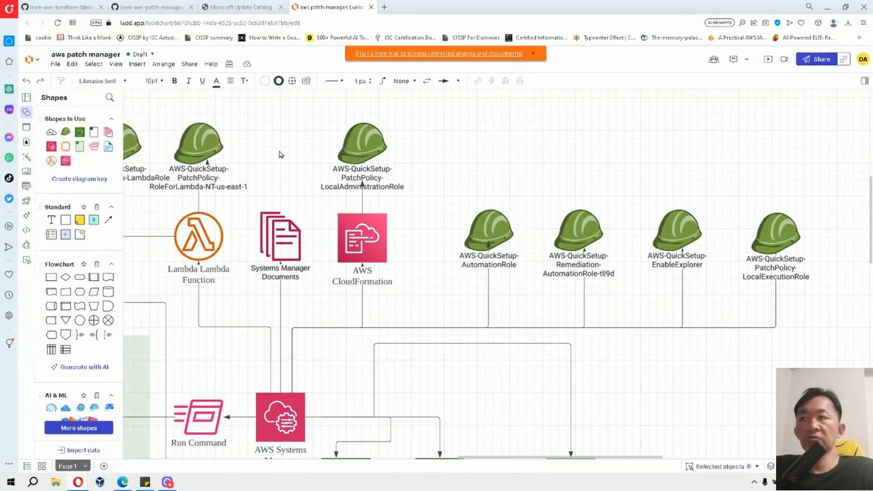
pyautogui.hscroll(-3, 837, 211)
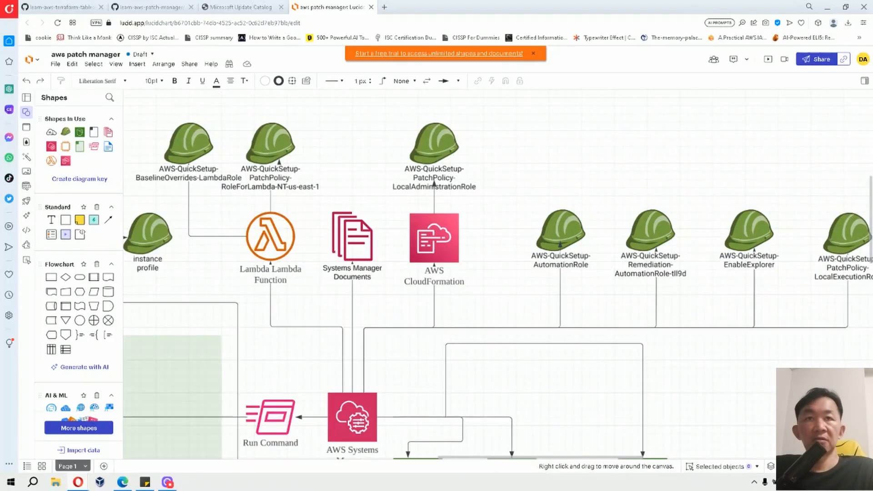
pyautogui.scroll(-5, 516, 287)
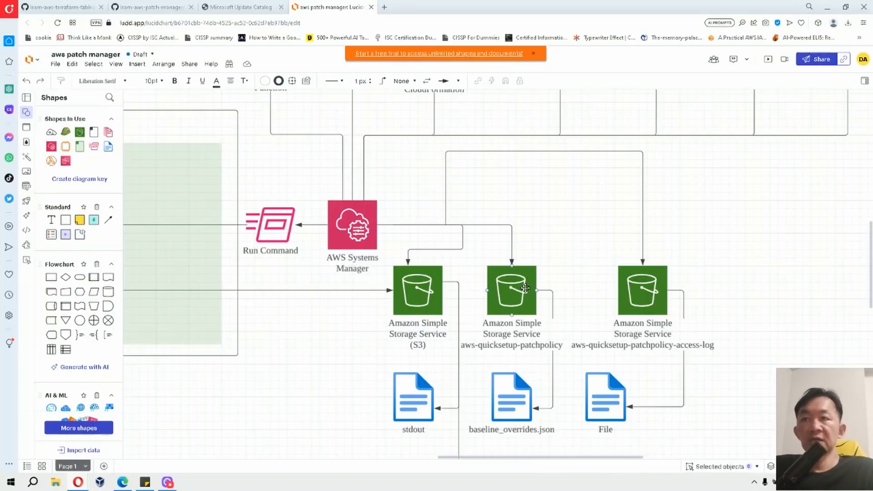
pyautogui.moveTo(489, 458)
pyautogui.mouseDown()
pyautogui.moveTo(388, 459)
pyautogui.moveTo(481, 461)
pyautogui.mouseUp()
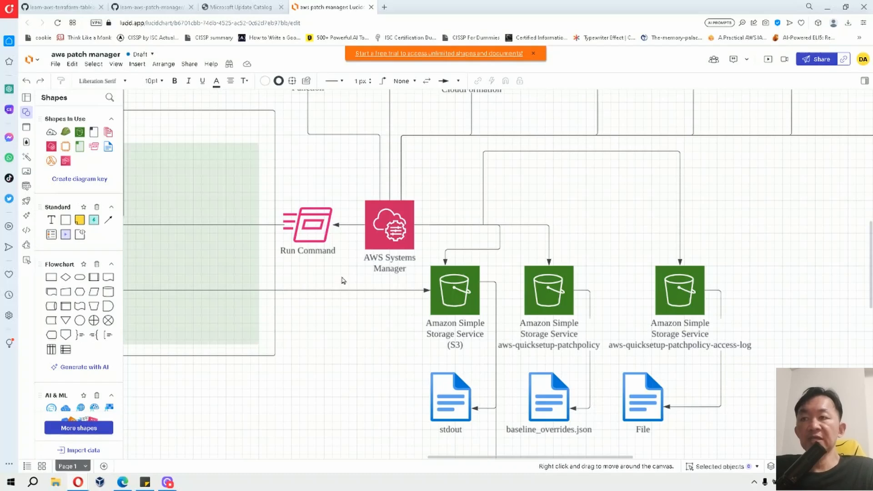
# Step: Return to the AWS console and check the Patch Manager configuration's deployment status and the S3 bucket list, dismissing the Region permissions notice
pyautogui.click(131, 485)
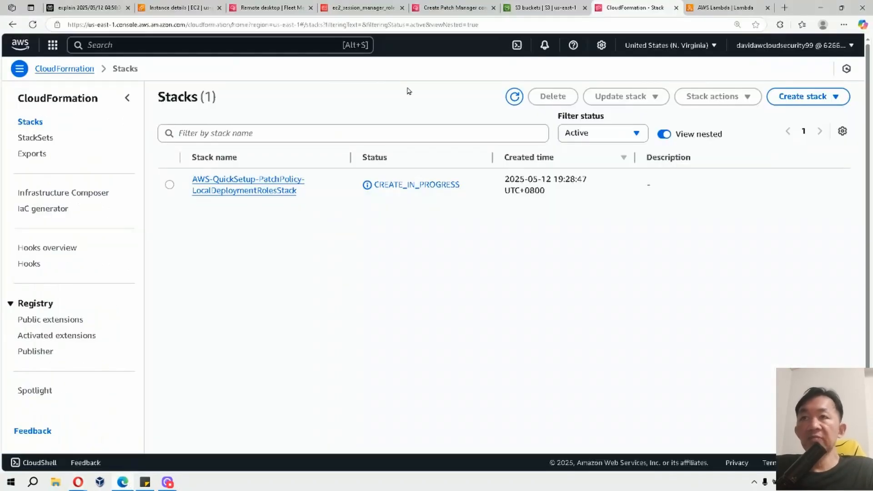
pyautogui.click(475, 6)
pyautogui.scroll(5, 682, 272)
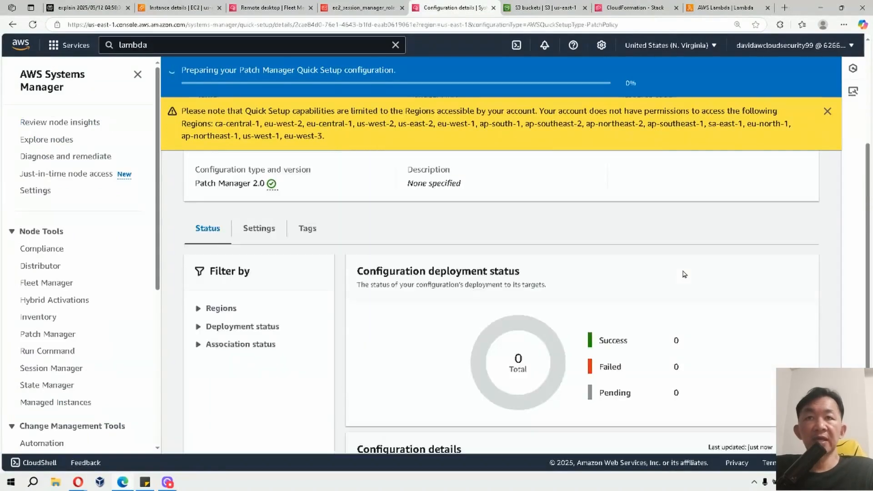
pyautogui.click(827, 111)
pyautogui.scroll(-6, 804, 159)
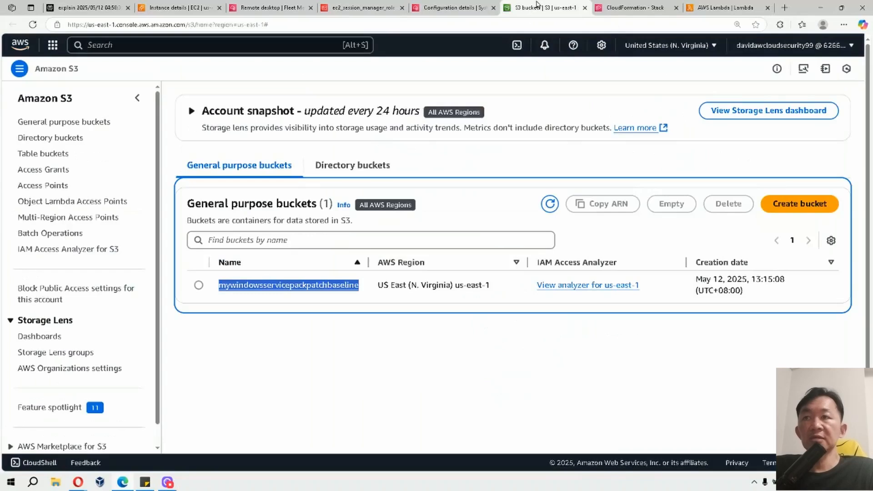
pyautogui.click(541, 7)
pyautogui.click(446, 6)
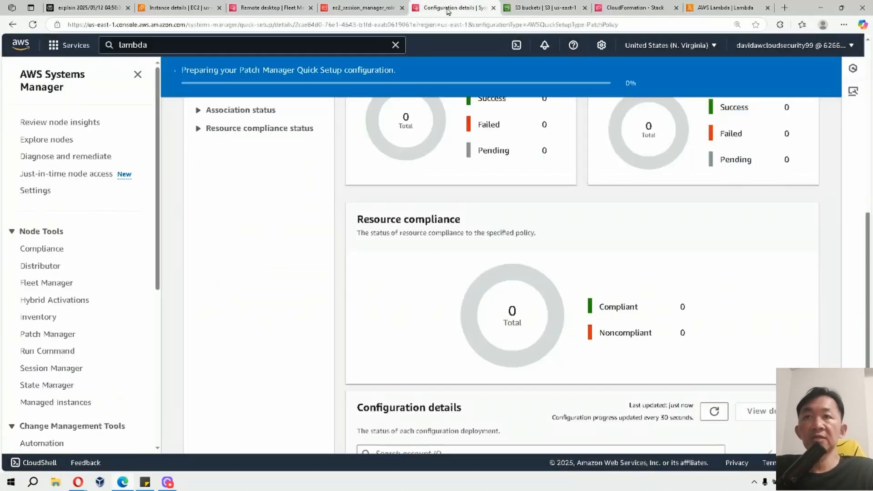
# Step: Check the S3 bucket list and the CloudFormation stacks for resources created by the patch policy Quick Setup
pyautogui.click(545, 7)
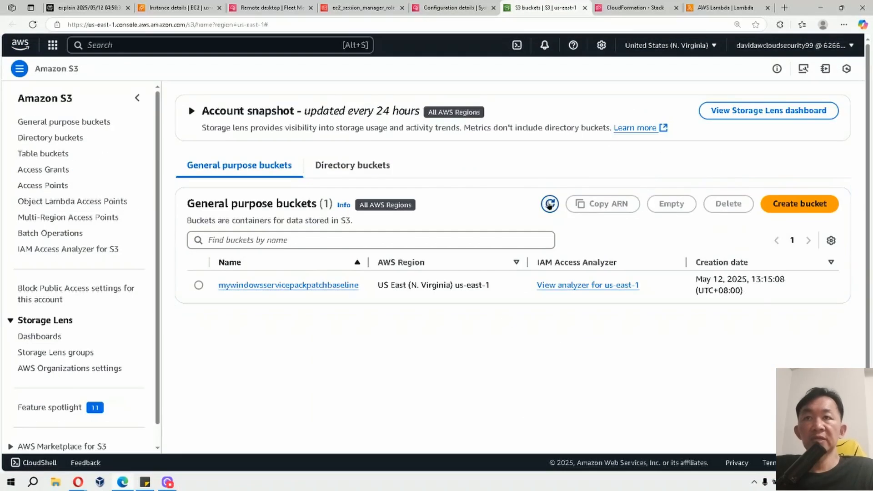
pyautogui.click(634, 7)
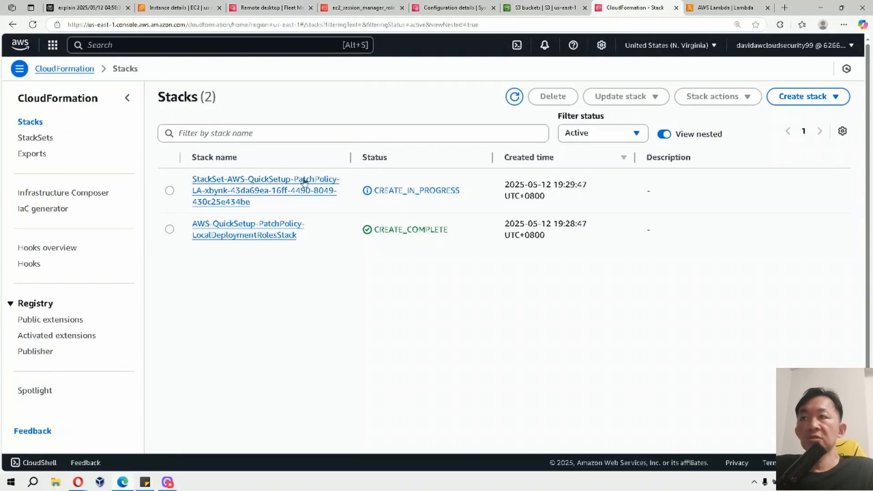
pyautogui.click(560, 6)
pyautogui.click(634, 7)
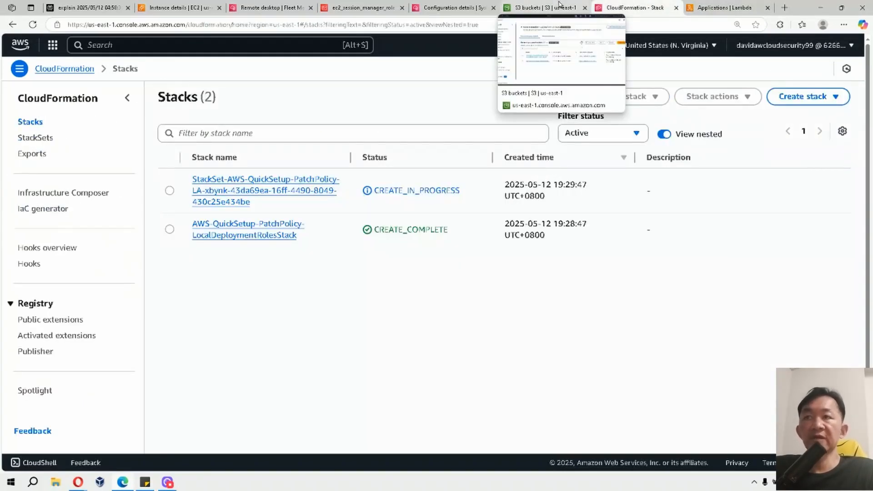
# Step: Review the deployment and association status of the Patch Manager configuration
pyautogui.click(453, 7)
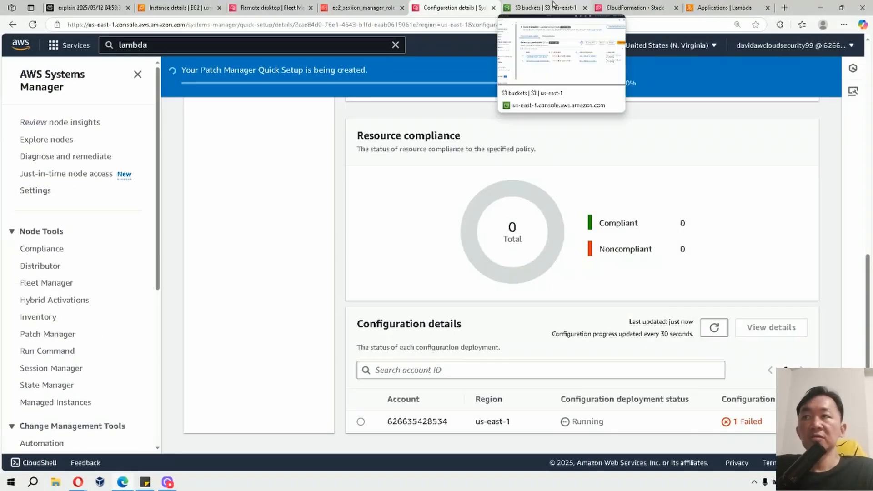
pyautogui.scroll(9, 584, 146)
pyautogui.scroll(-2, 586, 150)
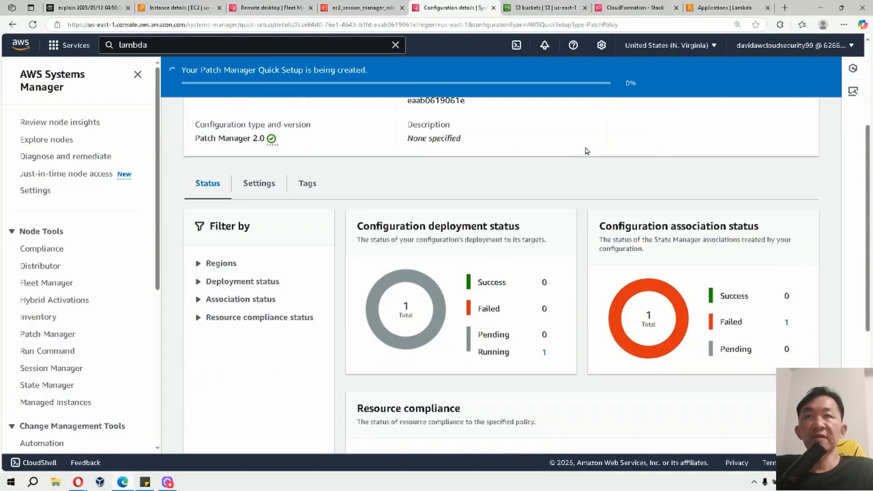
# Step: Open the most recent AWS-RunPatchBaseline command from the Run Command history and read its error output on the instance
pyautogui.scroll(-2, 71, 260)
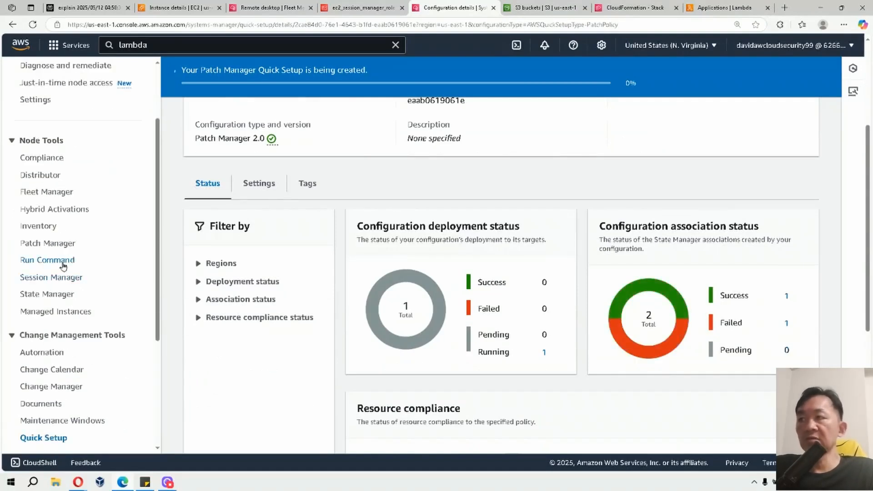
pyautogui.click(71, 259)
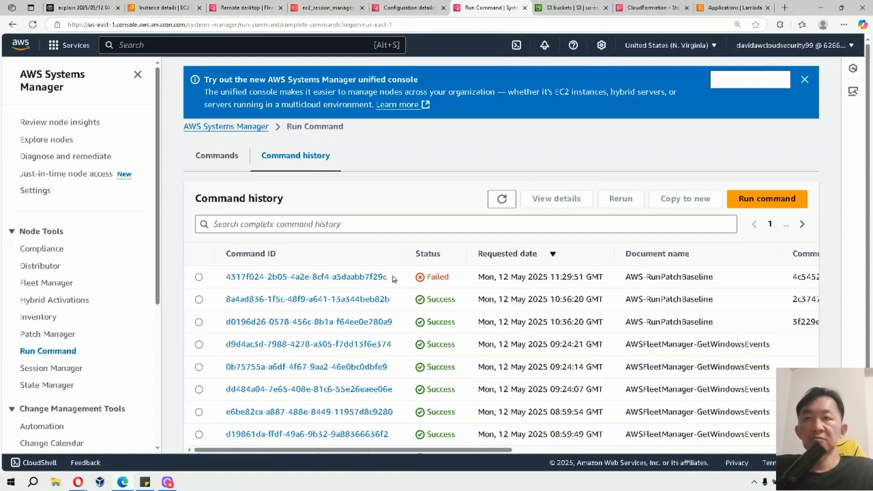
pyautogui.click(345, 277)
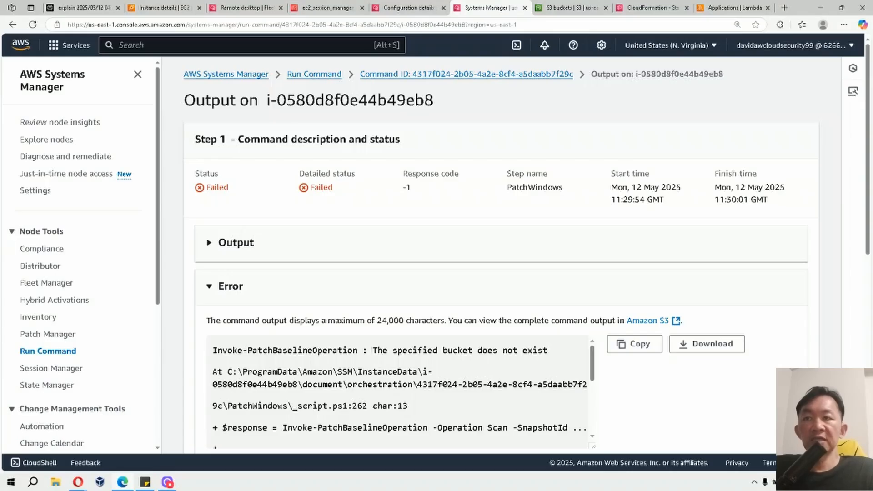
pyautogui.moveTo(371, 350); pyautogui.dragTo(567, 357)
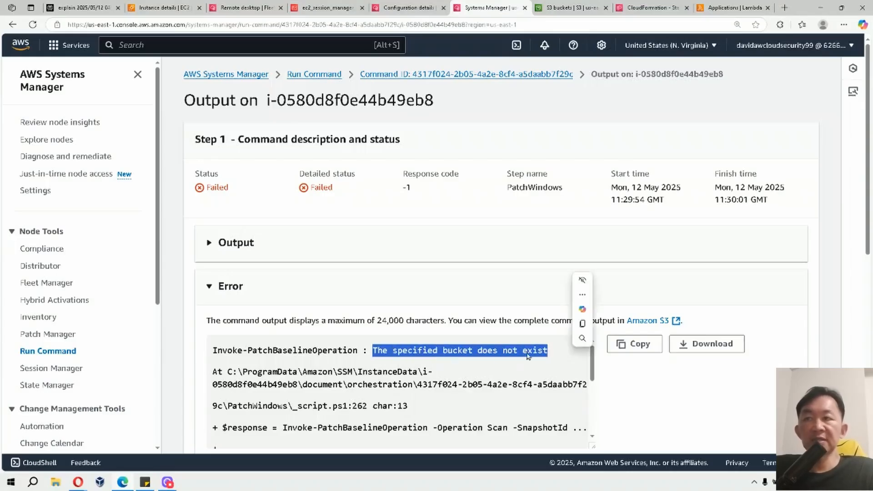
pyautogui.scroll(-2, 498, 352)
pyautogui.scroll(-2, 503, 354)
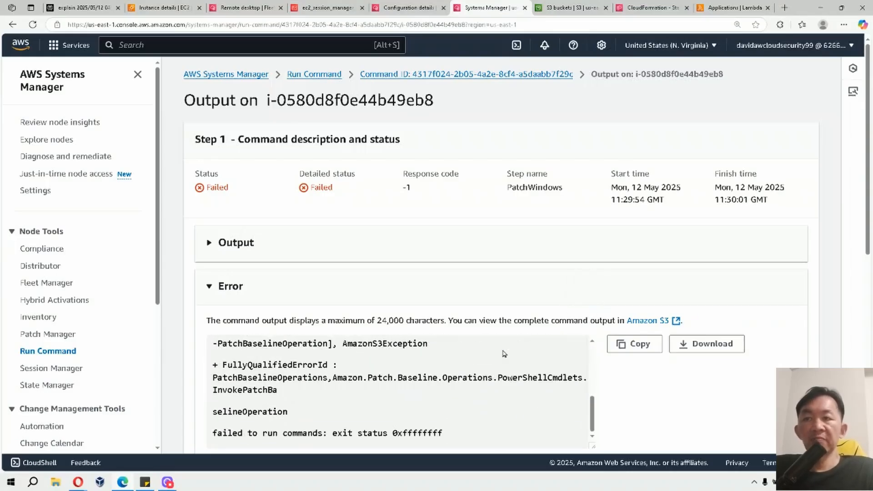
# Step: Open the Quick Setup patch policy bucket in S3 and examine the principal tag condition in its bucket policy
pyautogui.click(546, 11)
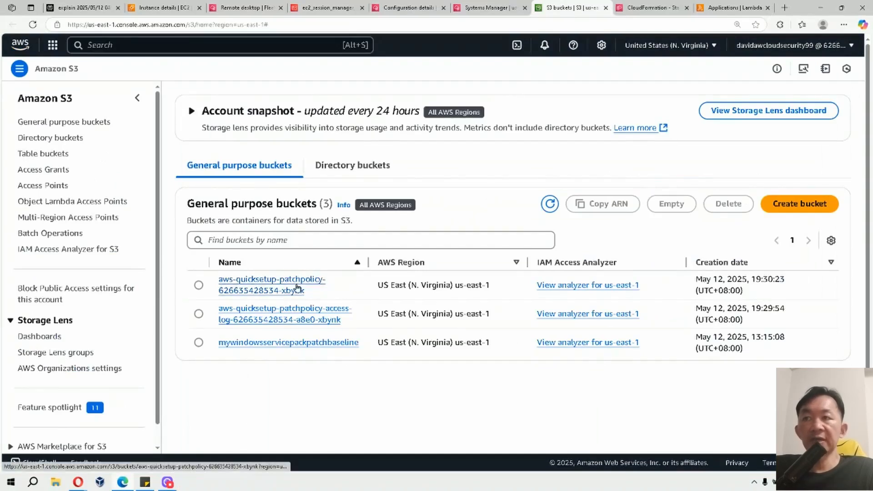
pyautogui.click(274, 284)
pyautogui.click(419, 134)
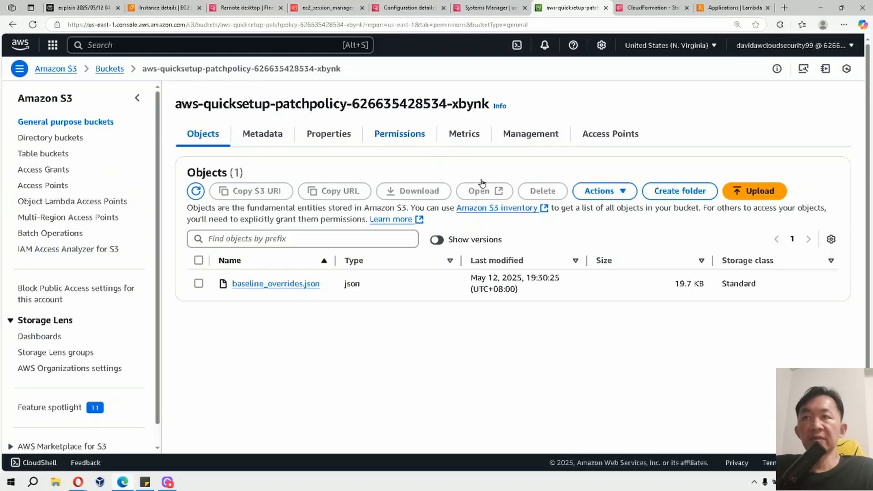
pyautogui.scroll(-3, 482, 191)
pyautogui.scroll(-3, 481, 189)
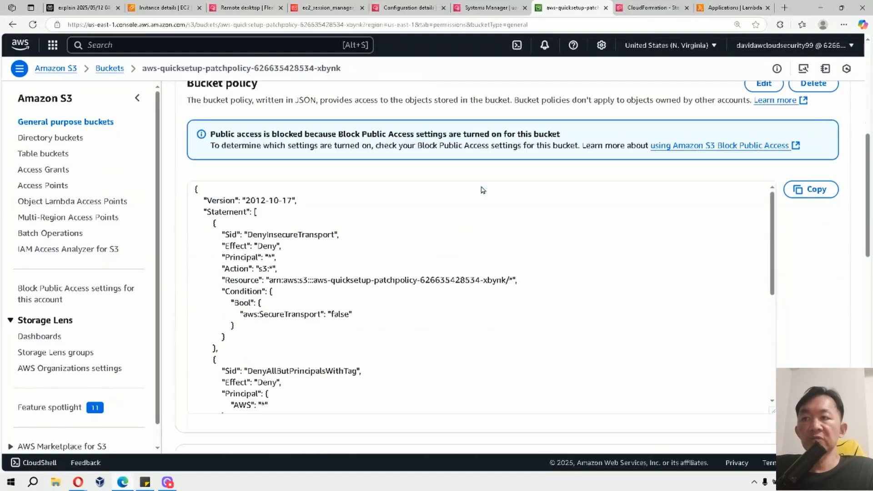
pyautogui.scroll(-2, 444, 266)
pyautogui.scroll(-1, 444, 266)
pyautogui.moveTo(399, 338); pyautogui.dragTo(267, 338)
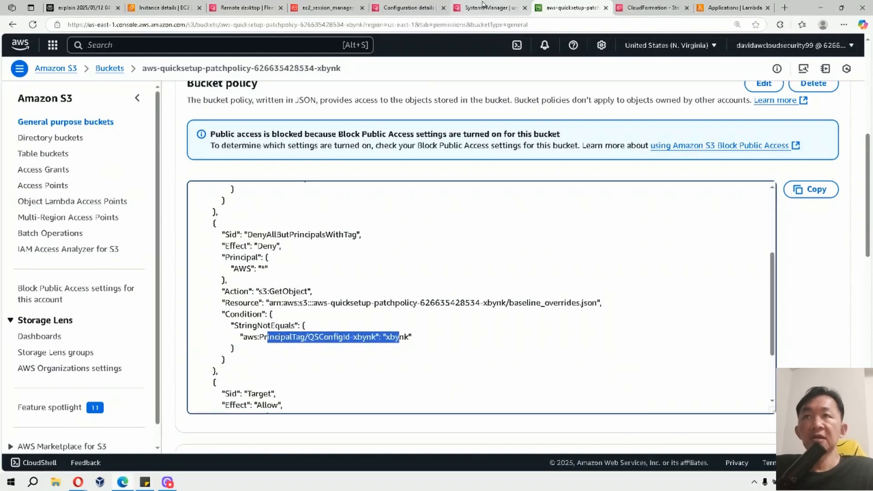
# Step: View the tags of the ec2_session_manager_role IAM role and compare the QSConfigId-xbynk value with the bucket policy's condition
pyautogui.click(484, 7)
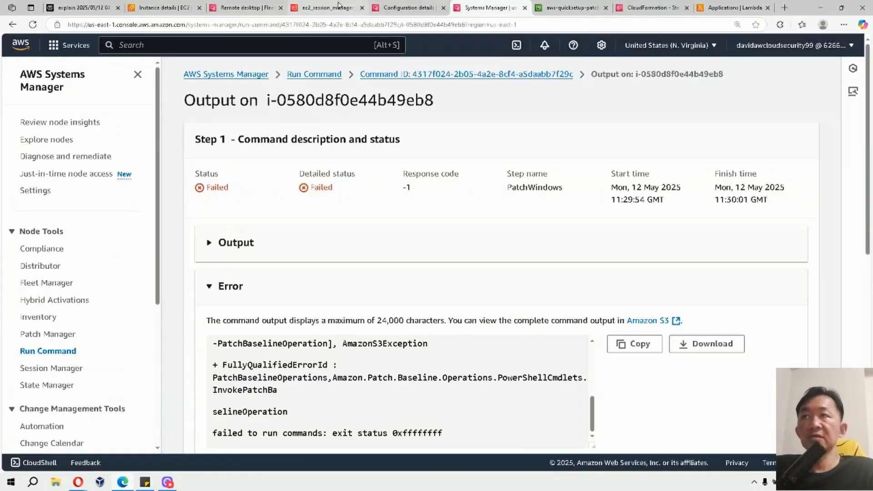
pyautogui.moveTo(221, 4)
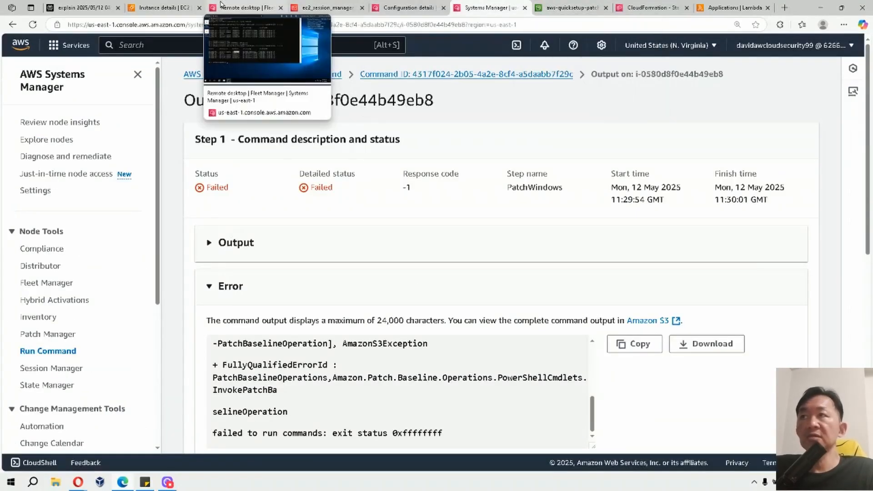
pyautogui.click(179, 7)
pyautogui.click(326, 8)
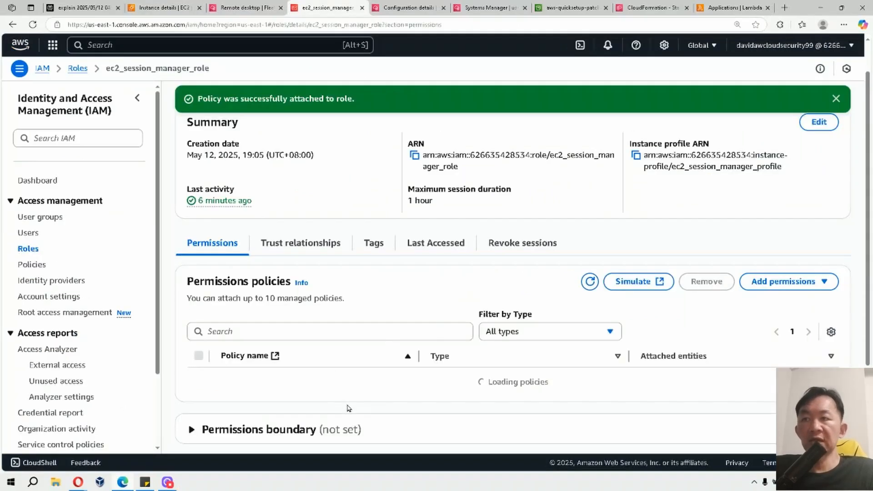
pyautogui.scroll(-1, 349, 407)
pyautogui.click(373, 197)
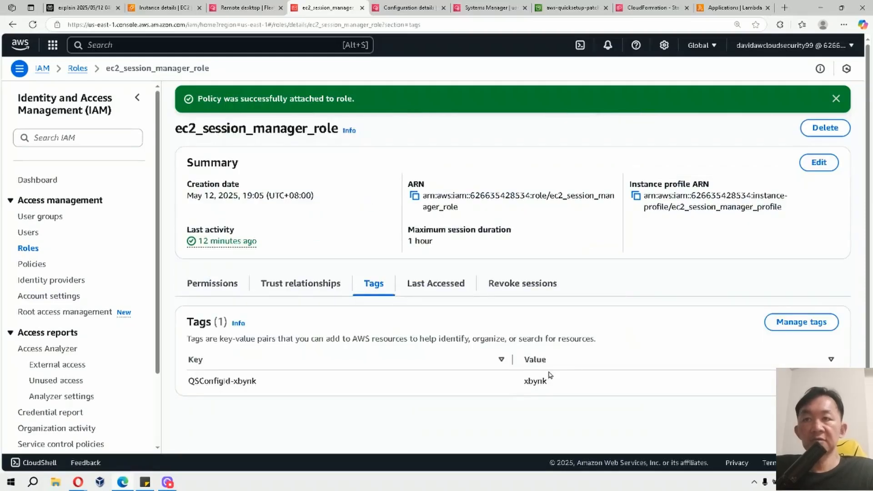
pyautogui.doubleClick(537, 381)
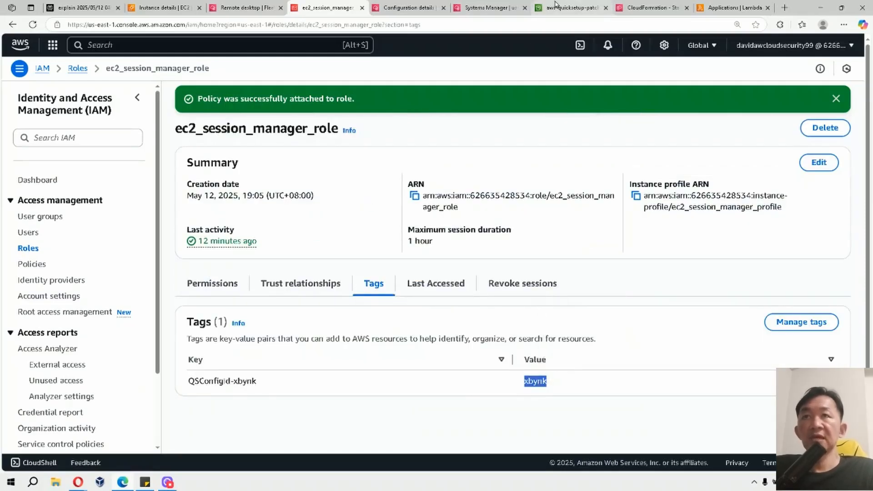
pyautogui.click(572, 7)
pyautogui.doubleClick(398, 338)
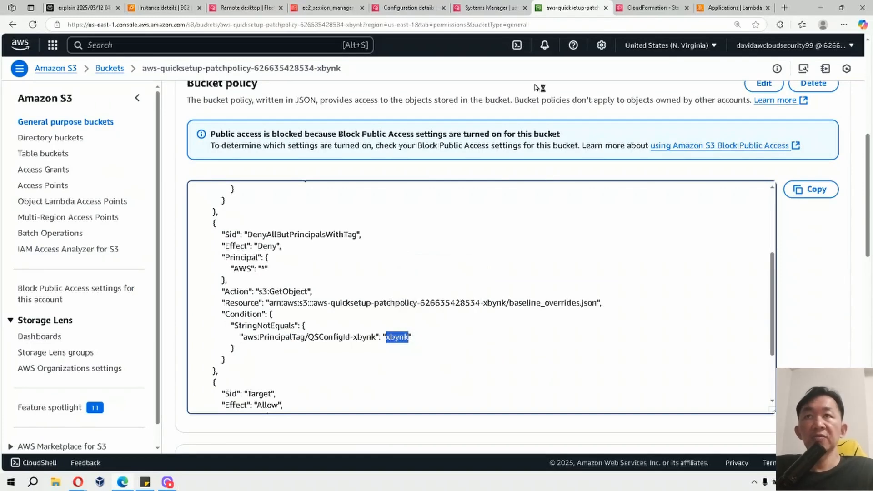
# Step: Check the Lambda applications list, and reread the start of the patch command's error output
pyautogui.click(646, 7)
pyautogui.click(723, 6)
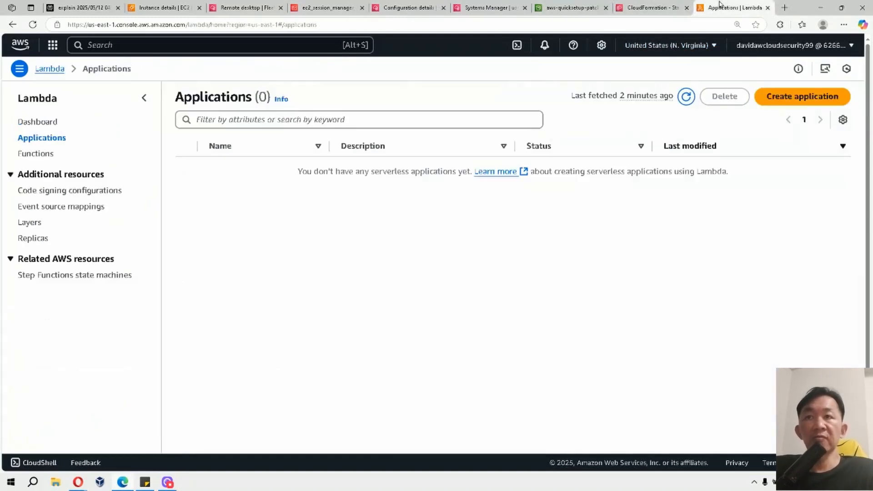
pyautogui.click(485, 6)
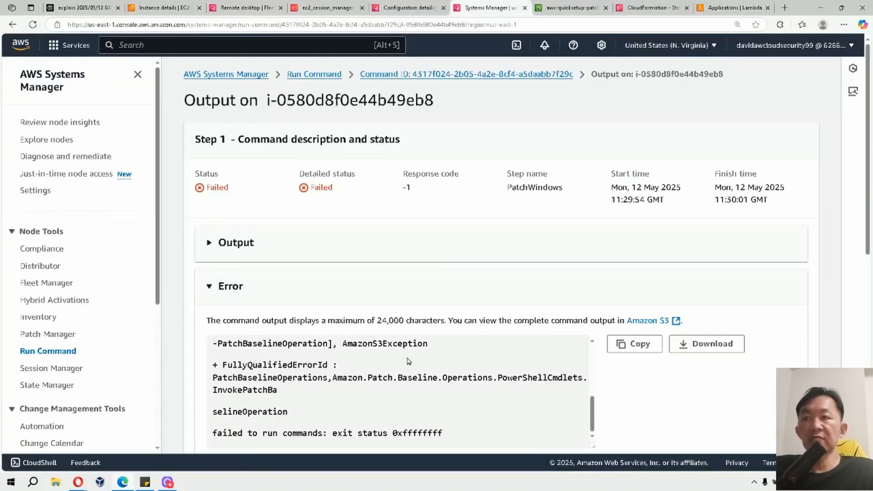
pyautogui.scroll(5, 427, 393)
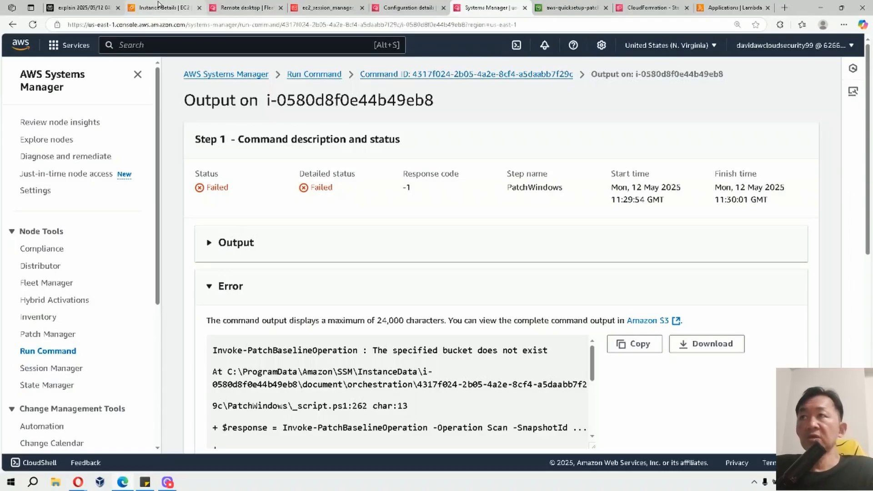
# Step: Return to the instance's remote desktop and browse to C:\programdata in File Explorer
pyautogui.click(252, 5)
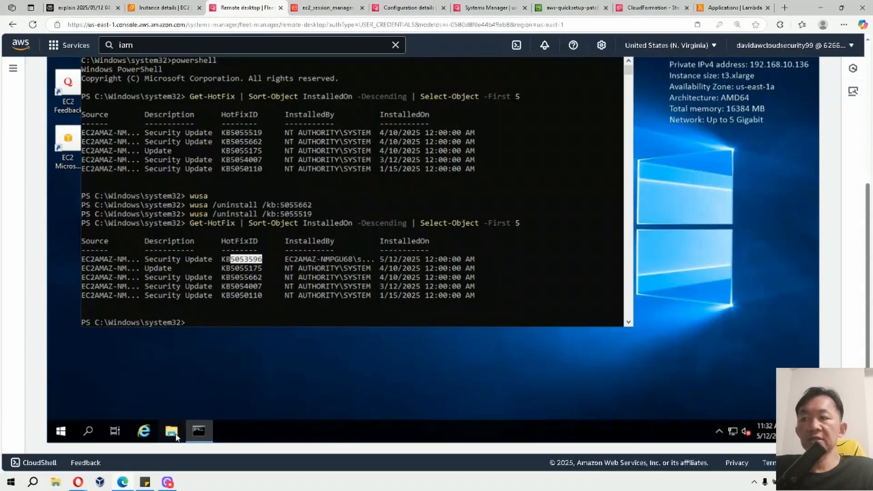
pyautogui.click(172, 431)
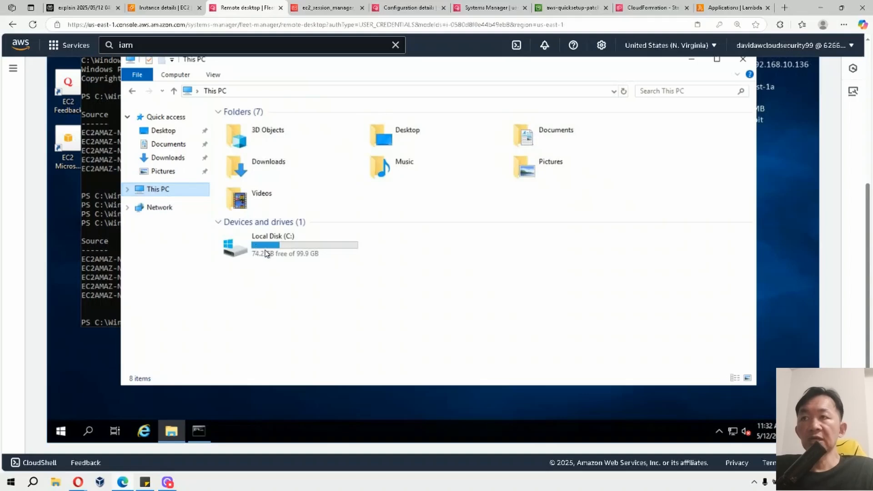
pyautogui.doubleClick(267, 254)
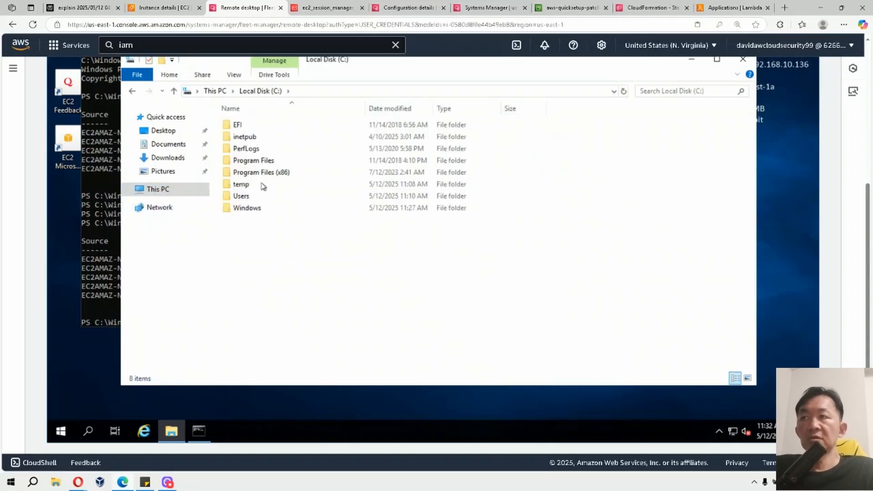
pyautogui.click(320, 90)
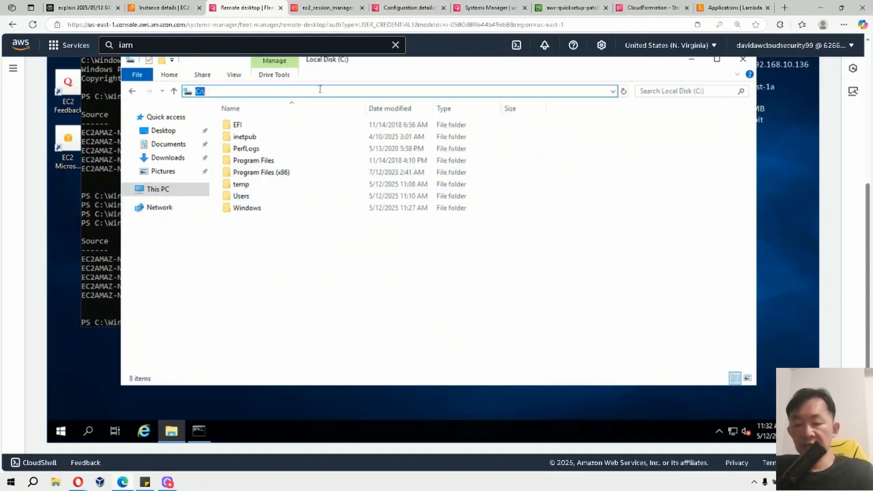
pyautogui.write('C:\\prog')
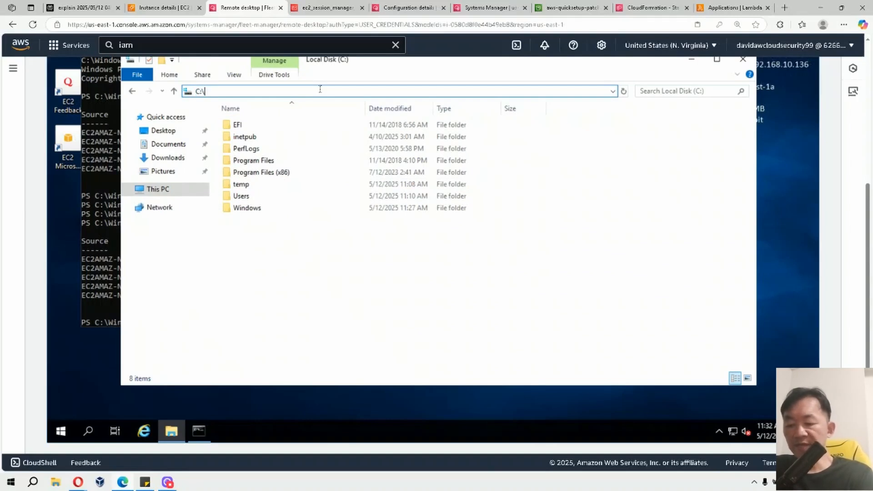
pyautogui.write('ramdata')
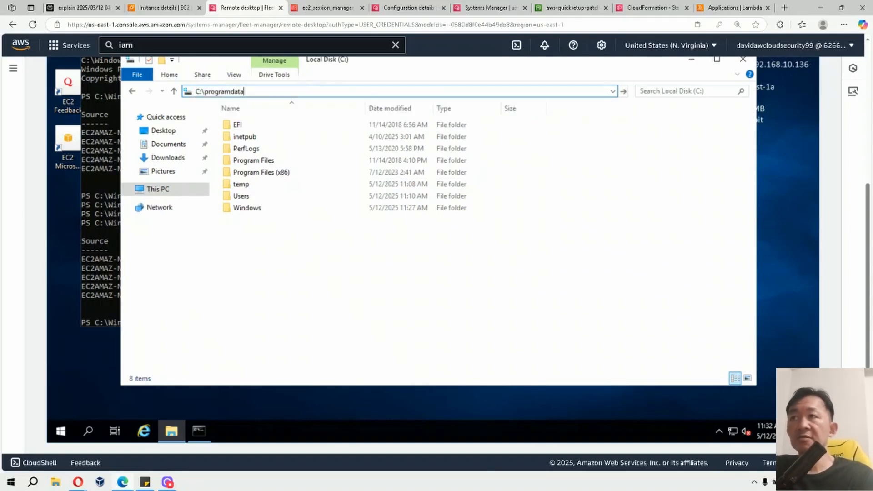
pyautogui.press('Return')
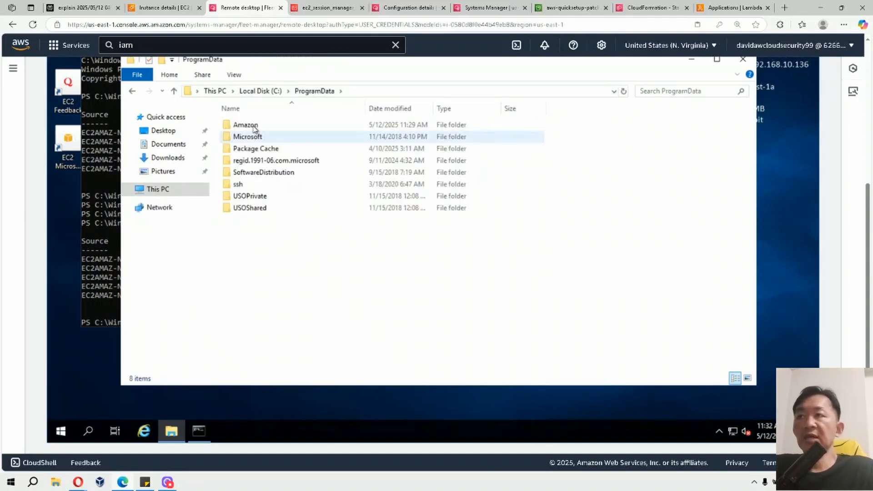
# Step: Open the Scan-PatchBaselineOperation log from the Amazon\PatchBaselineOperations\Logs folder and read its error entries
pyautogui.doubleClick(254, 127)
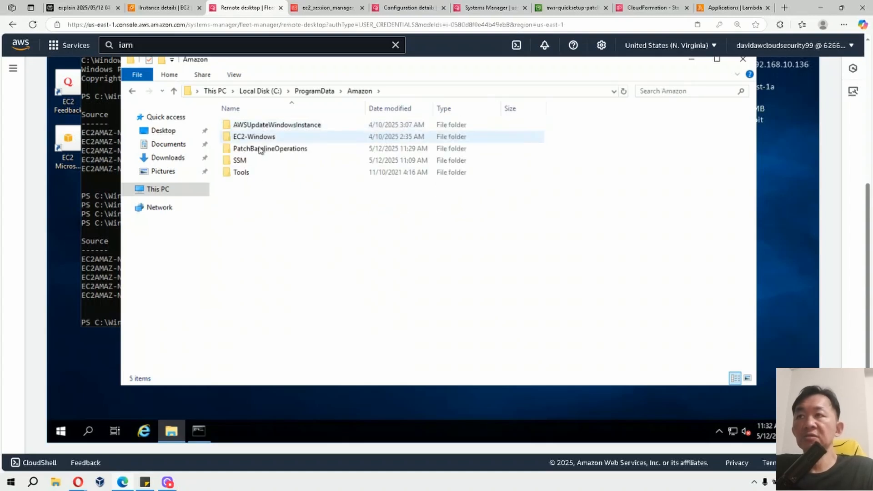
pyautogui.doubleClick(262, 150)
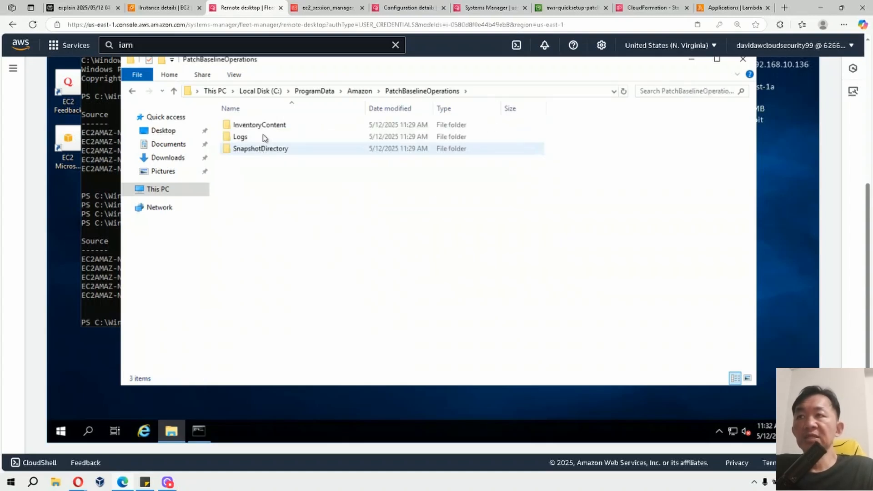
pyautogui.doubleClick(260, 138)
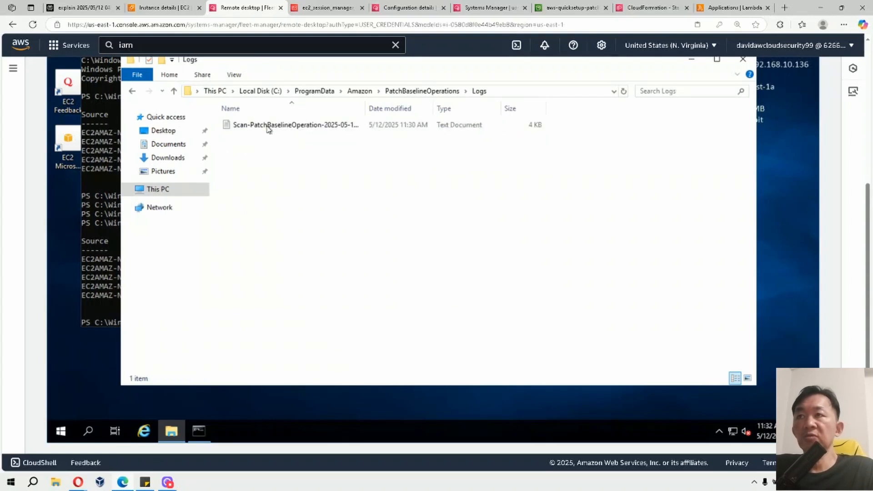
pyautogui.click(266, 125)
pyautogui.doubleClick(266, 125)
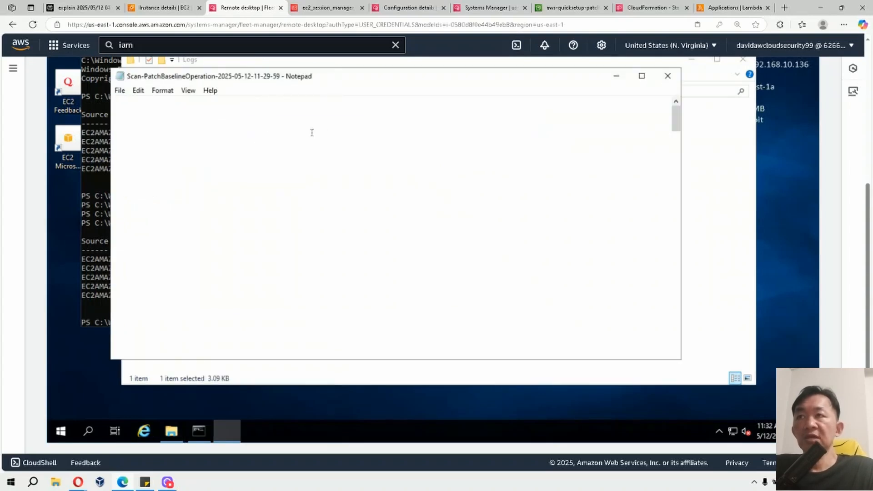
pyautogui.click(362, 145)
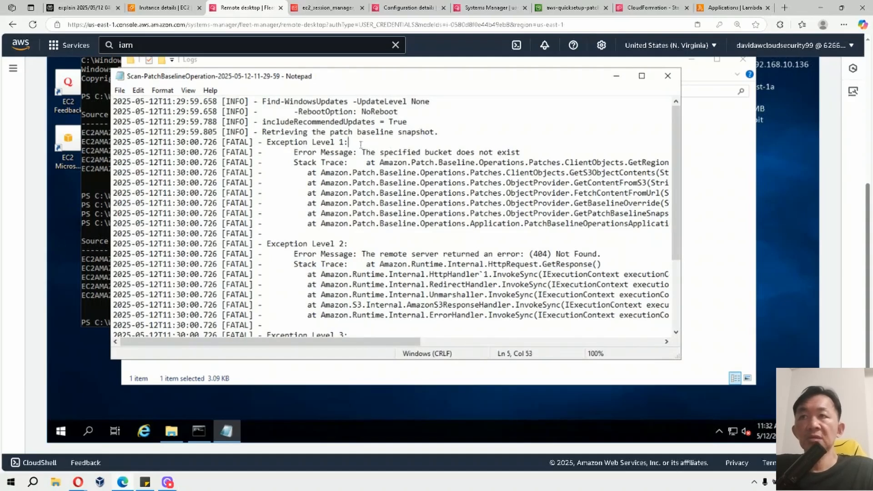
# Step: Close the scan log, browse to C:\ProgramData\Amazon\SSM\Logs, granting access to the SSM folder, and sort the files by date modified
pyautogui.moveTo(363, 153); pyautogui.dragTo(532, 155)
pyautogui.hotkey('alt', 'F4')
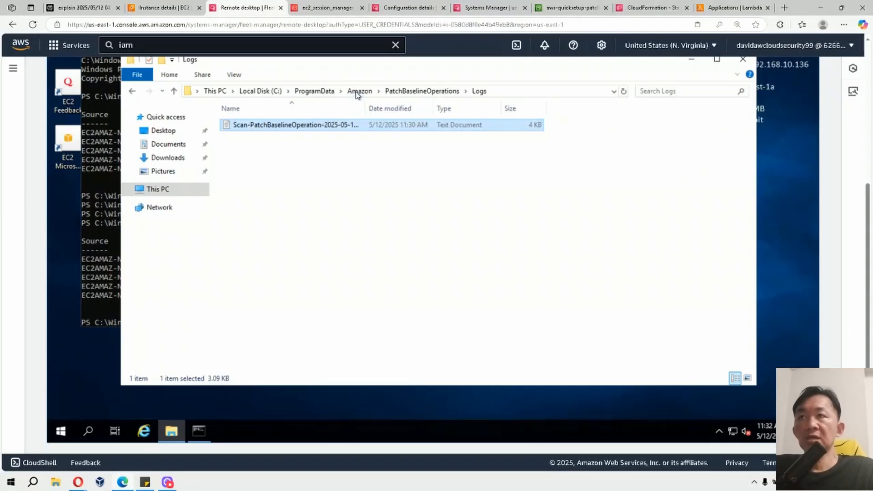
pyautogui.click(359, 91)
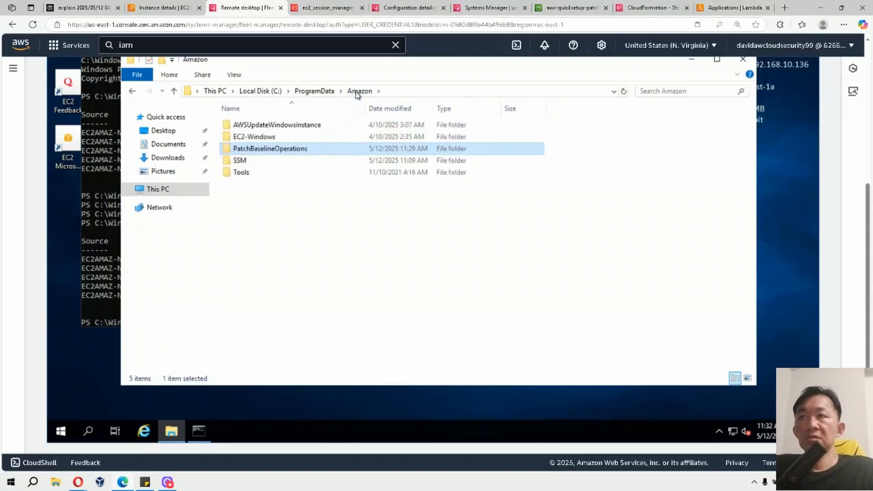
pyautogui.doubleClick(250, 161)
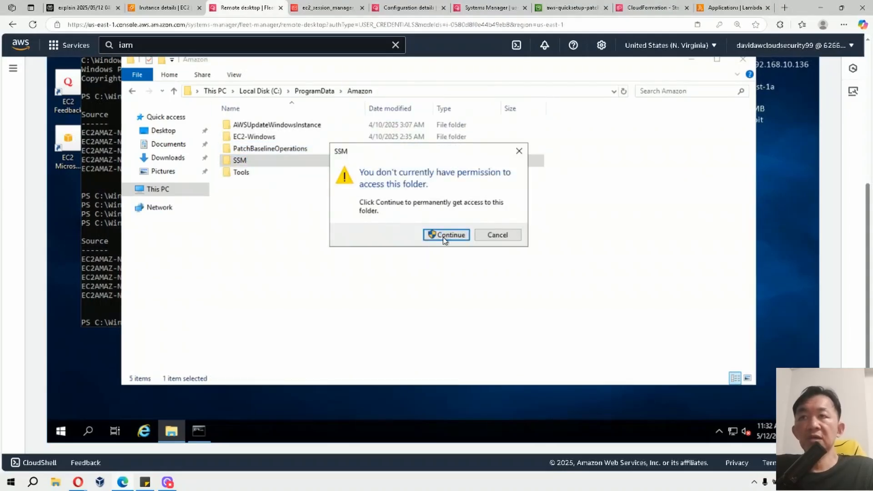
pyautogui.click(444, 235)
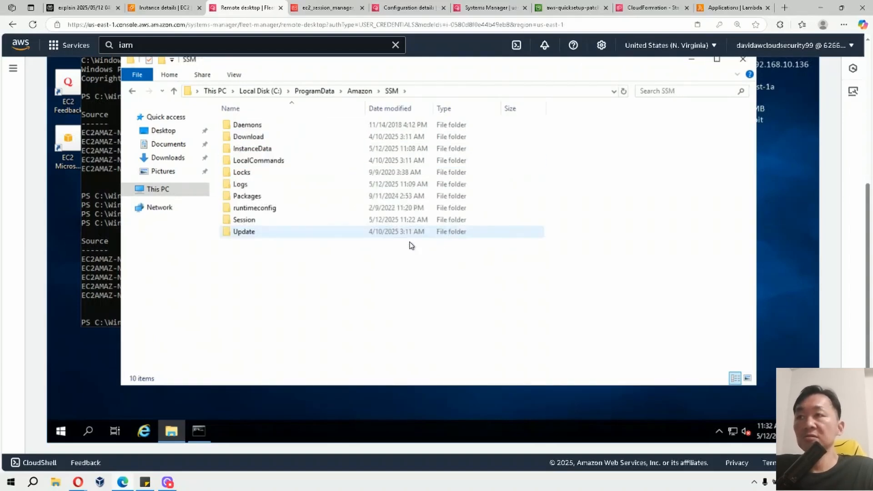
pyautogui.doubleClick(252, 188)
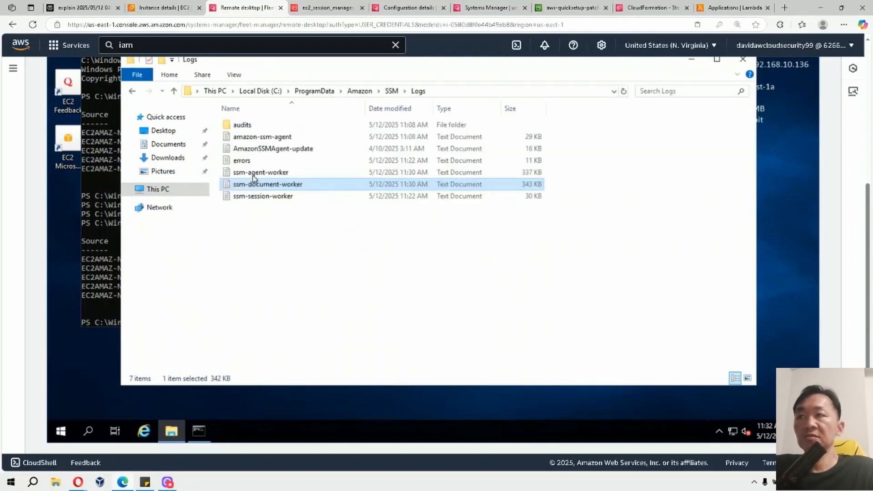
pyautogui.click(412, 112)
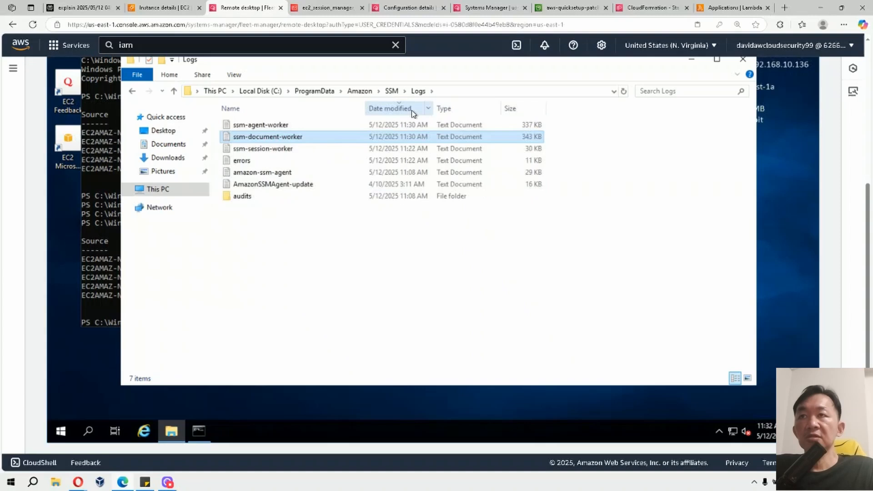
# Step: Open the errors log, turn on word wrap, read its error entries and close it
pyautogui.doubleClick(268, 161)
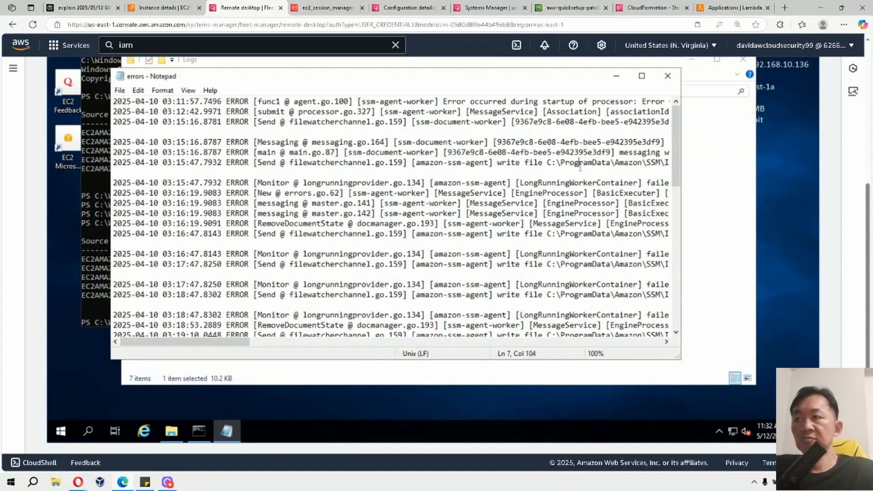
pyautogui.hotkey('ctrl', 'End')
pyautogui.click(162, 89)
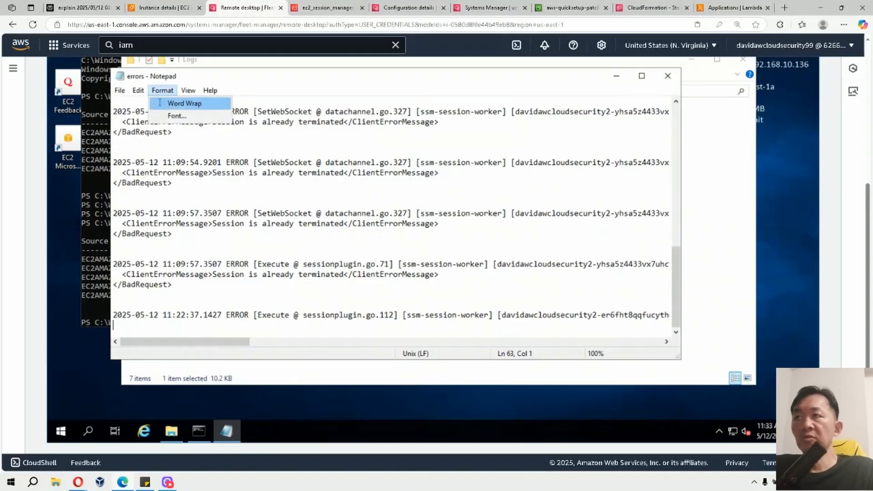
pyautogui.click(159, 103)
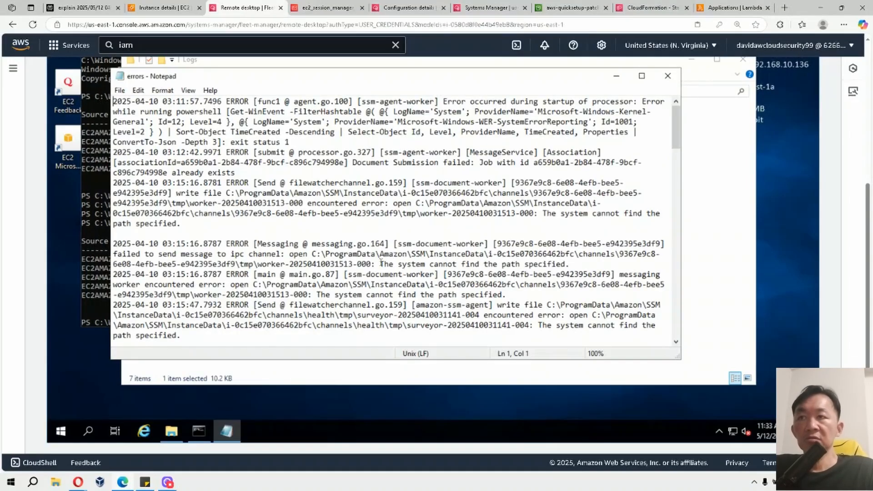
pyautogui.moveTo(380, 264); pyautogui.dragTo(541, 264)
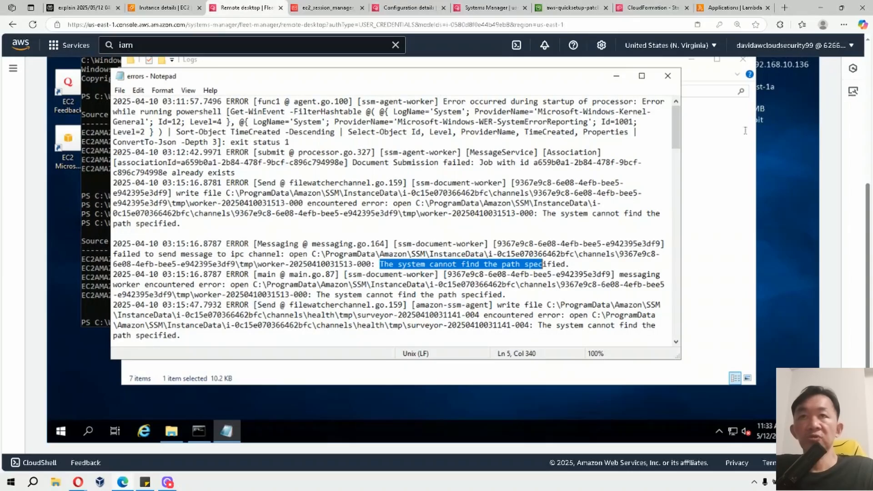
pyautogui.click(669, 78)
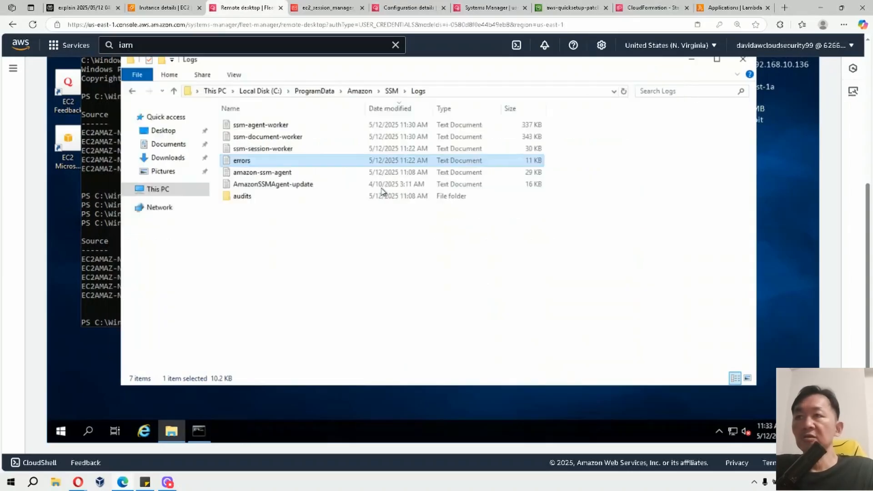
# Step: Open the ssm-agent-worker log and read back through its latest entries
pyautogui.doubleClick(268, 127)
pyautogui.scroll(2, 475, 234)
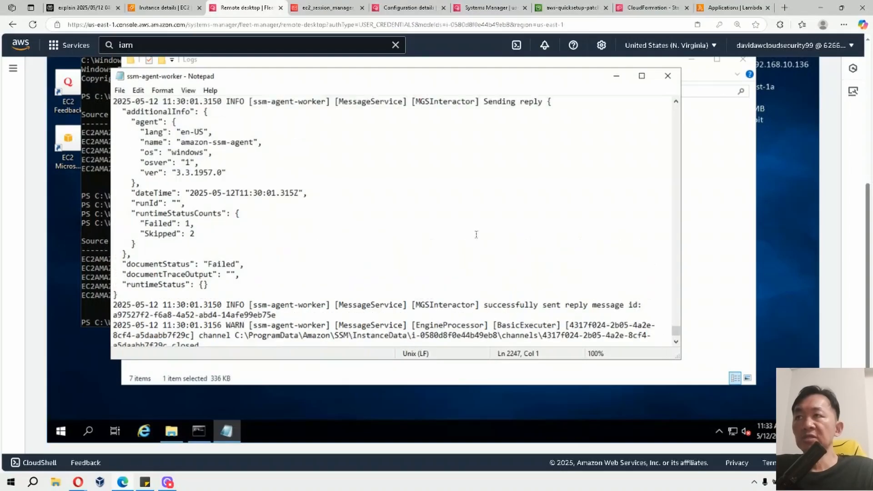
pyautogui.scroll(3, 476, 234)
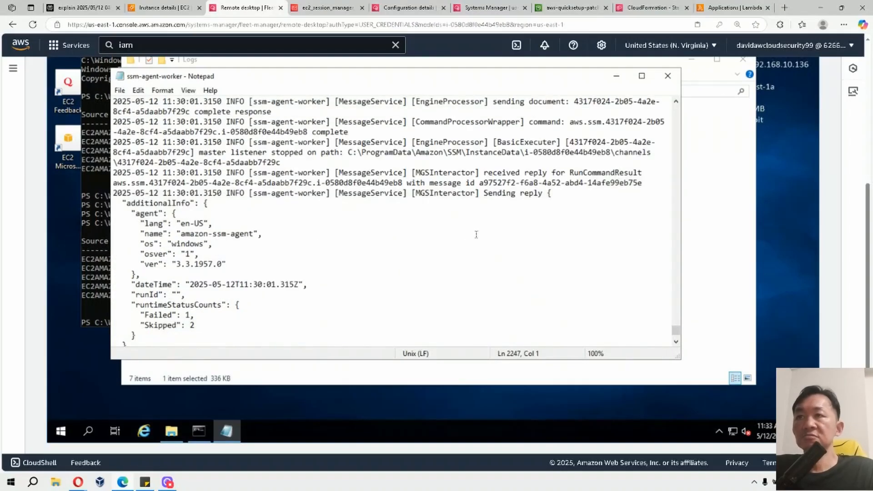
pyautogui.scroll(2, 475, 235)
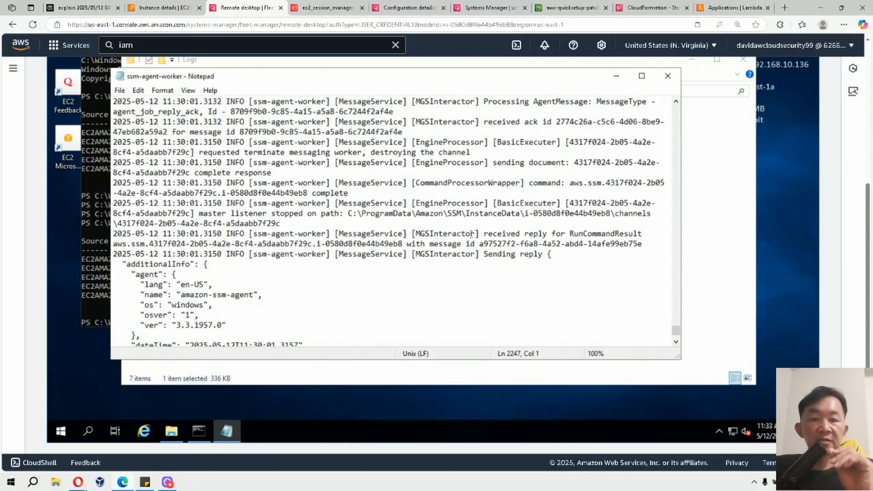
pyautogui.scroll(2, 470, 234)
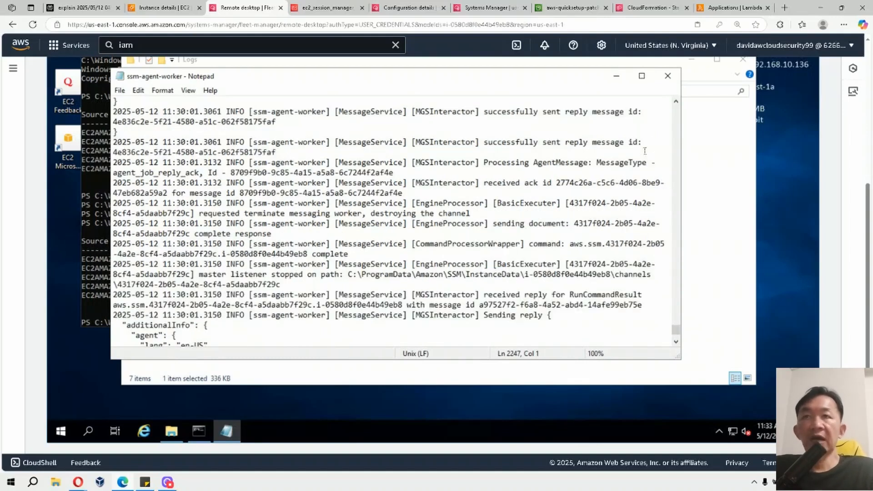
pyautogui.scroll(2, 644, 153)
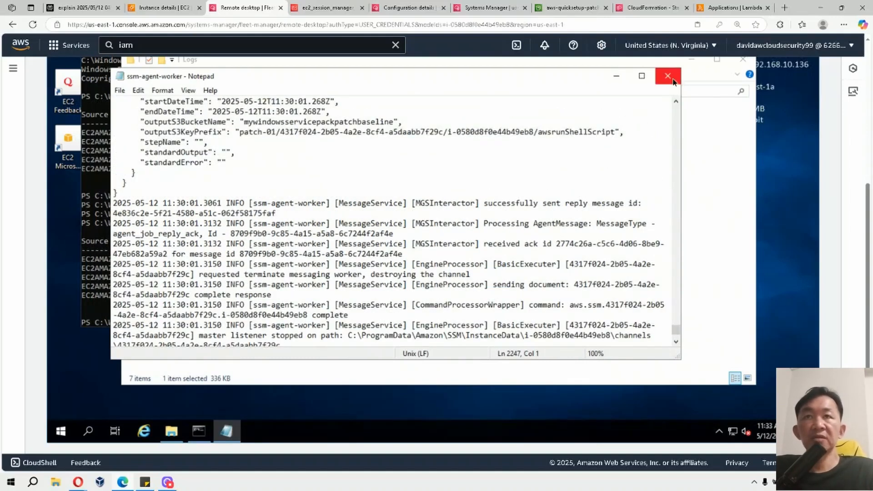
# Step: Return to the failed patch command in Systems Manager Run Command, rerun it and refresh its status
pyautogui.click(490, 8)
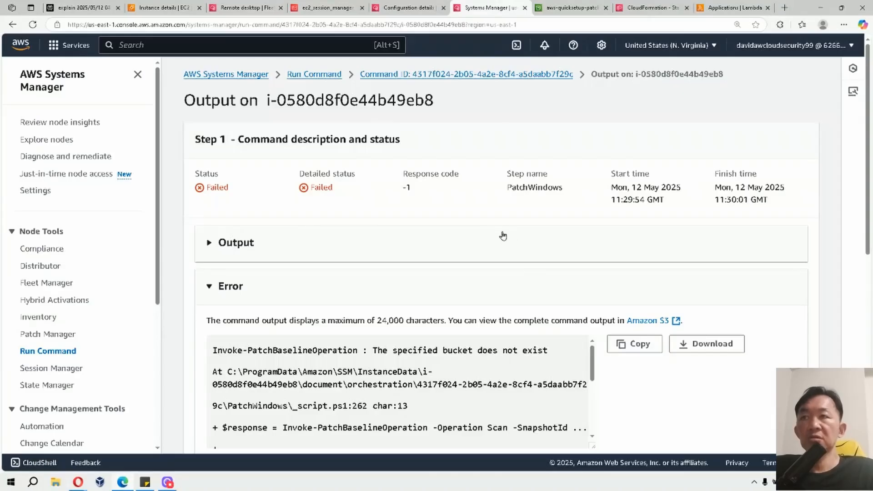
pyautogui.hotkey('ctrl', 'shift', 'Tab')
pyautogui.click(490, 6)
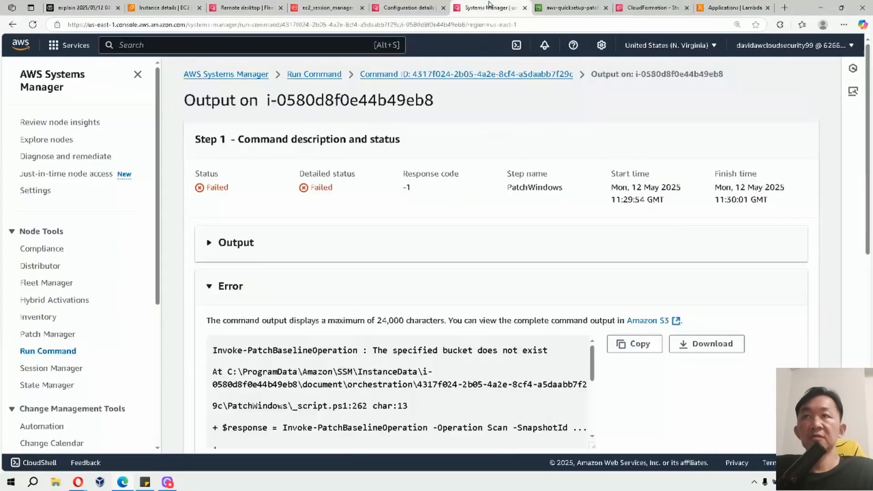
pyautogui.click(396, 76)
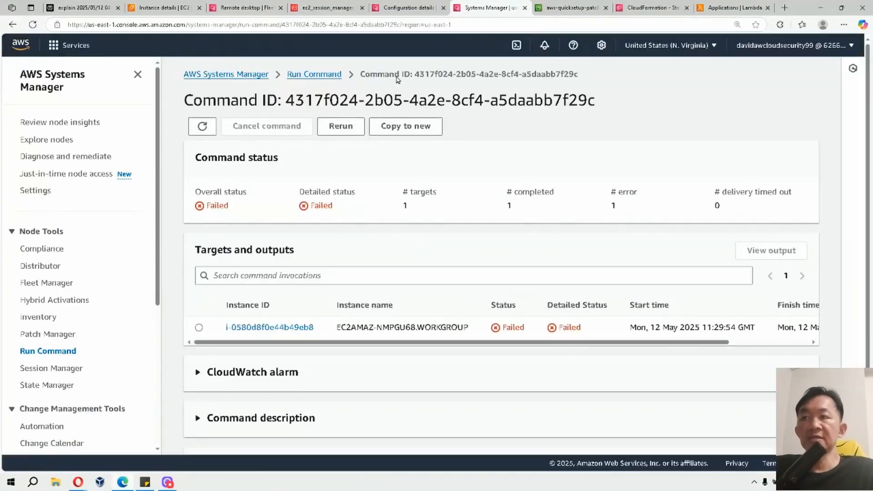
pyautogui.click(338, 129)
pyautogui.click(581, 295)
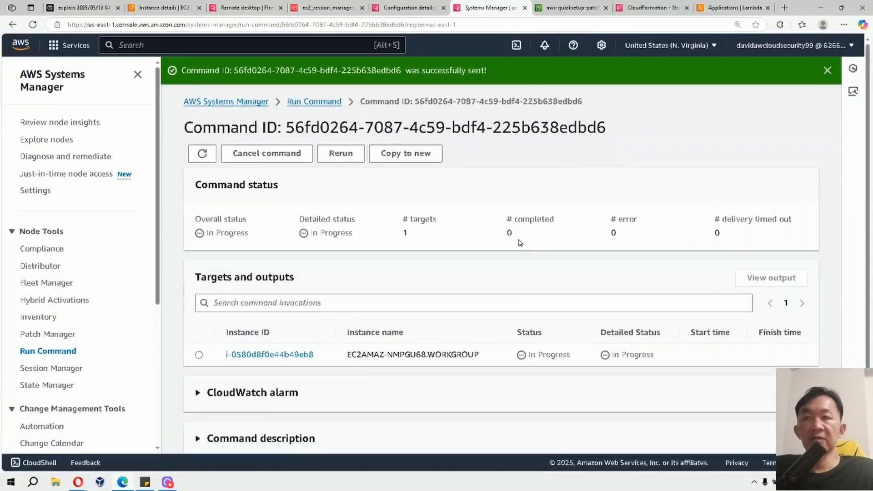
pyautogui.click(209, 156)
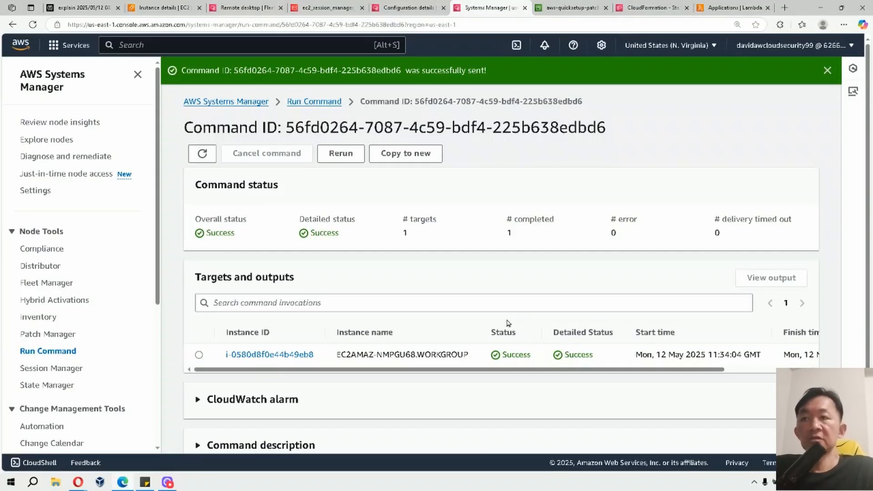
# Step: Open the rerun command's output for the instance and examine the baseline override source and the patch summary counts
pyautogui.click(269, 354)
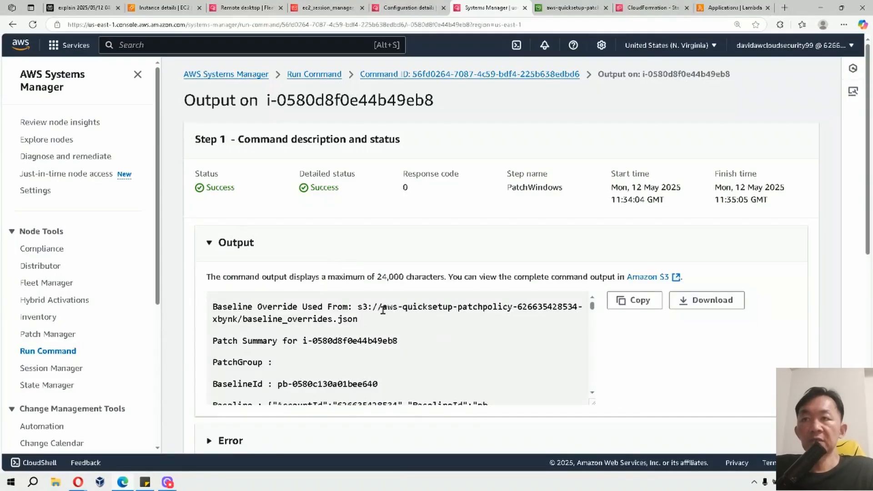
pyautogui.moveTo(384, 307); pyautogui.dragTo(386, 320)
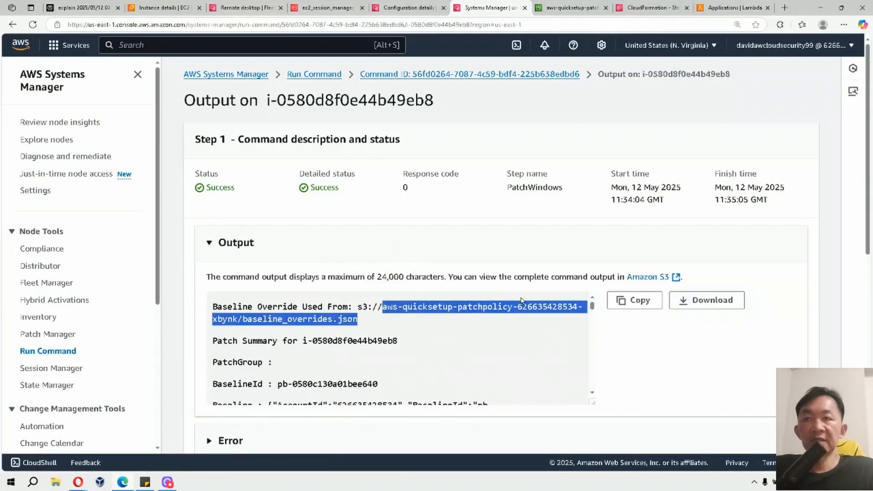
pyautogui.scroll(-7, 507, 307)
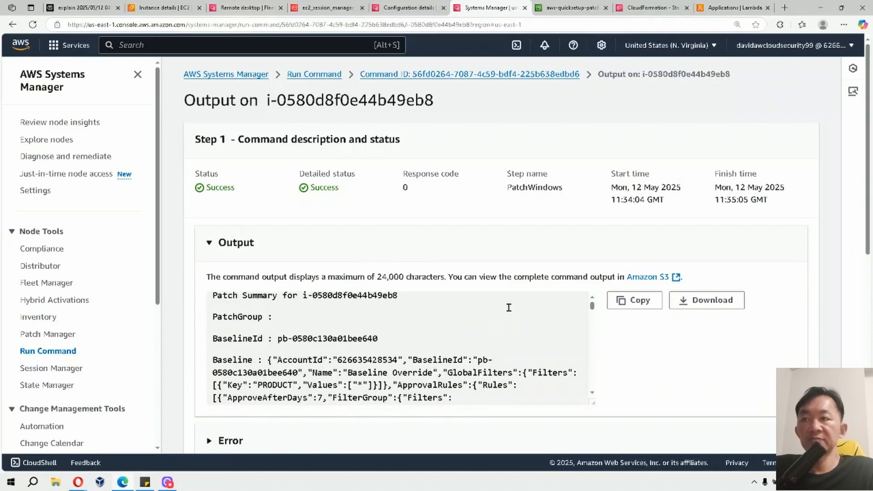
pyautogui.scroll(-2, 508, 308)
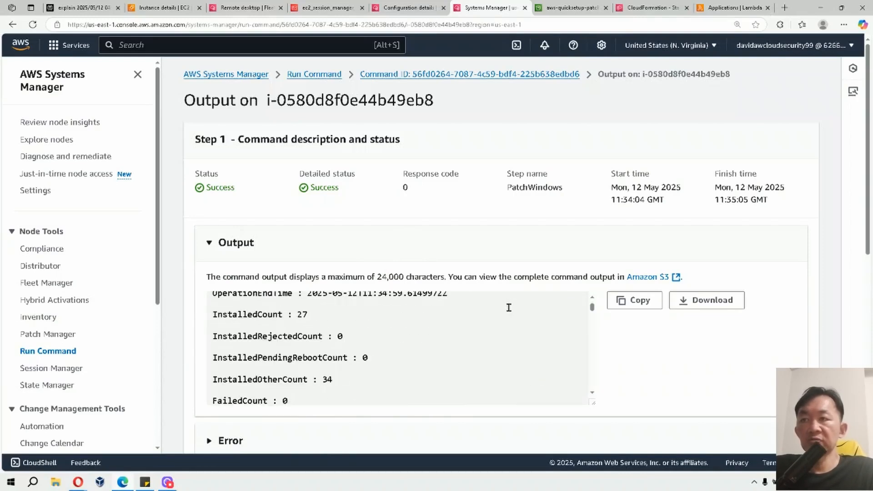
pyautogui.scroll(-2, 510, 312)
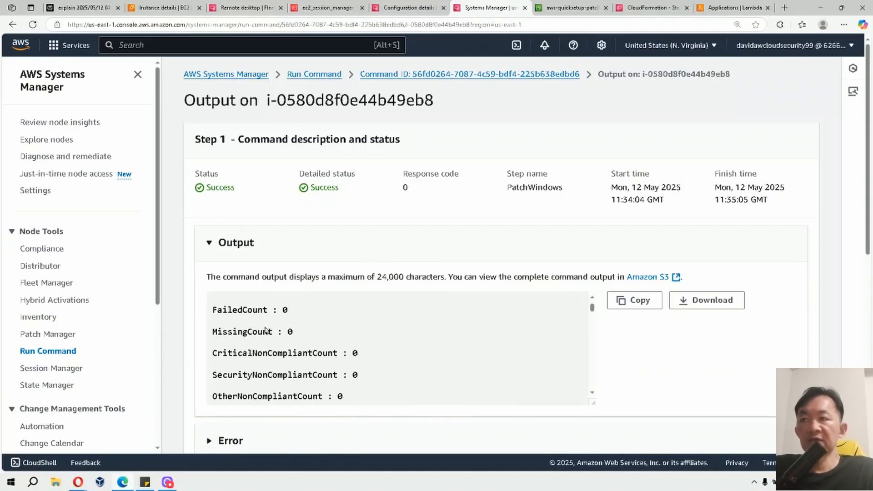
pyautogui.scroll(-5, 288, 335)
# Step: Switch to the aws-quicksetup-patchpolicy S3 bucket and view its objects
pyautogui.click(554, 8)
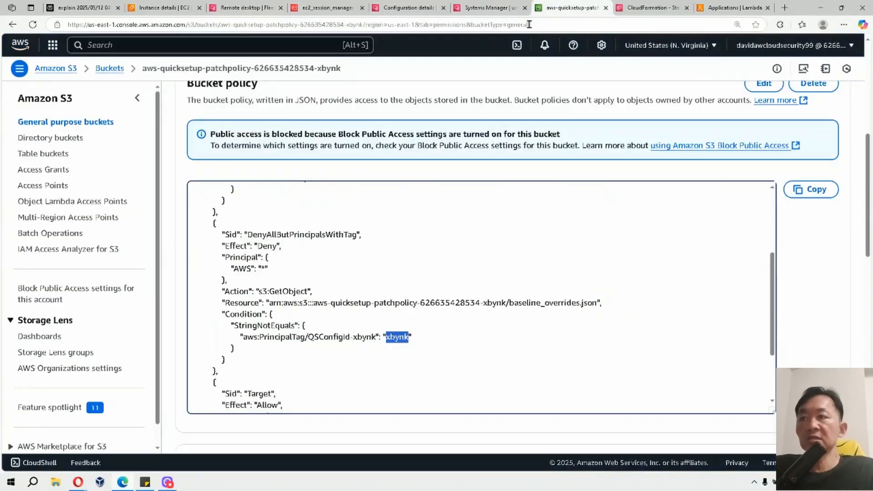
pyautogui.scroll(7, 432, 118)
pyautogui.click(197, 139)
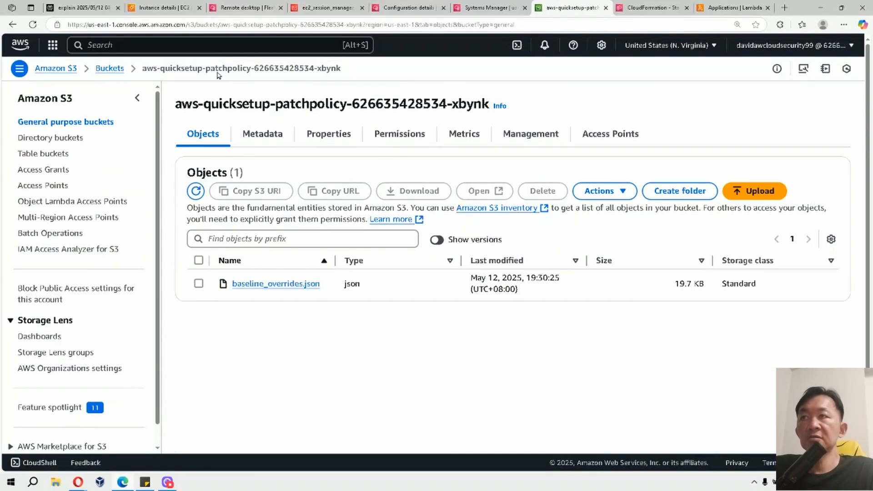
# Step: In the mywindowsservicepackpatchbaseline bucket, browse patch-01 to the 4317f024 command's PatchWindows folder to view its output files, and return to patch-01
pyautogui.click(111, 69)
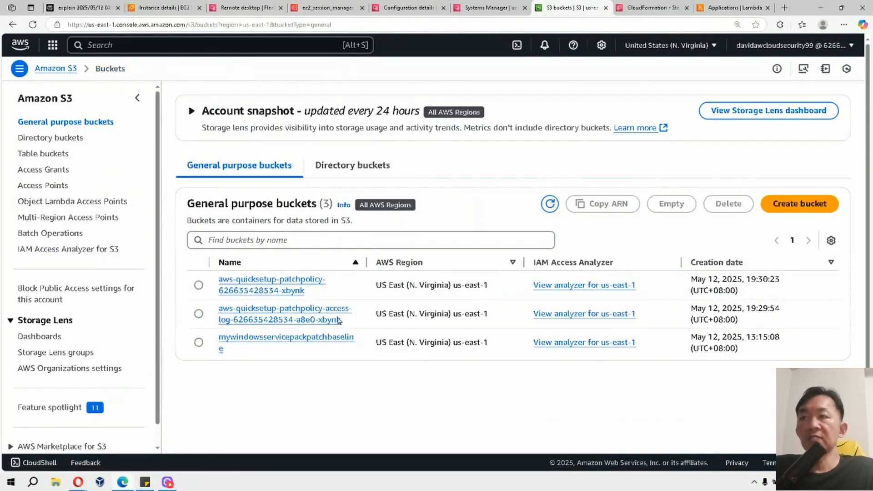
pyautogui.click(306, 339)
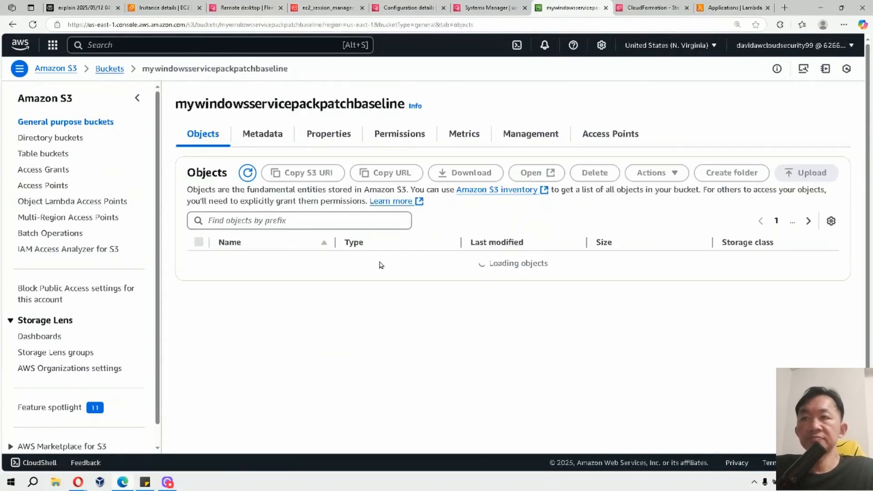
pyautogui.click(261, 278)
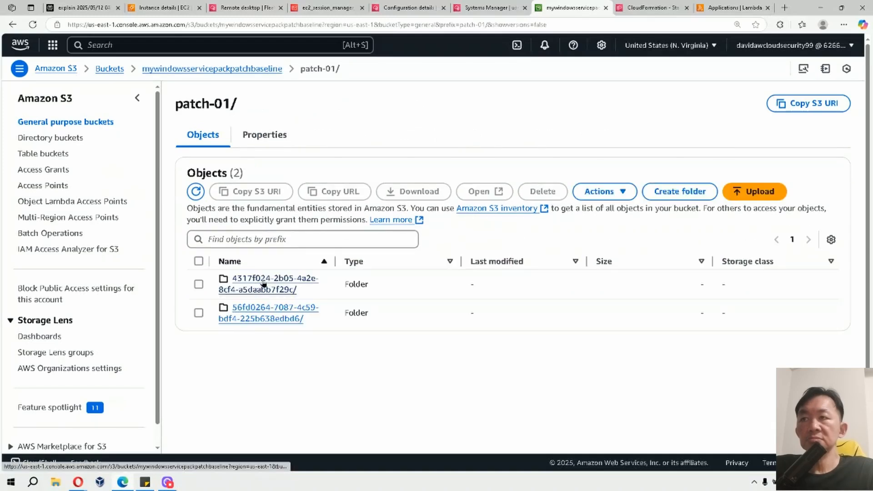
pyautogui.click(263, 281)
pyautogui.click(263, 279)
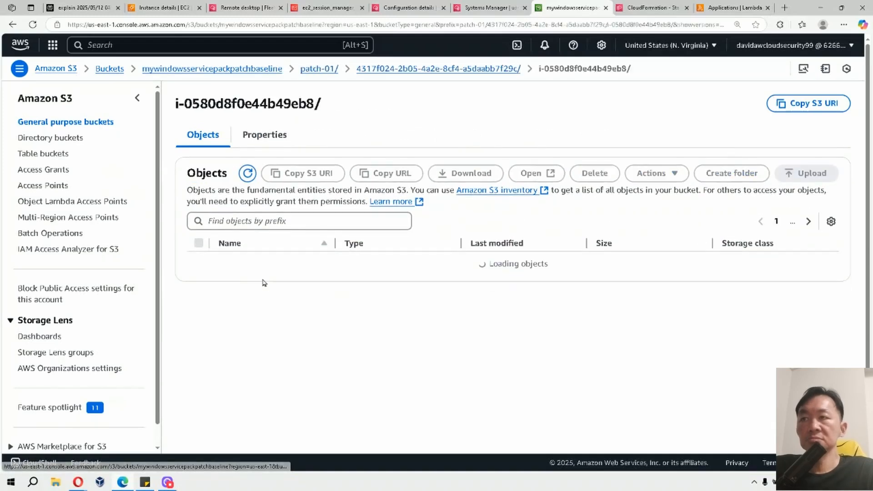
pyautogui.click(266, 289)
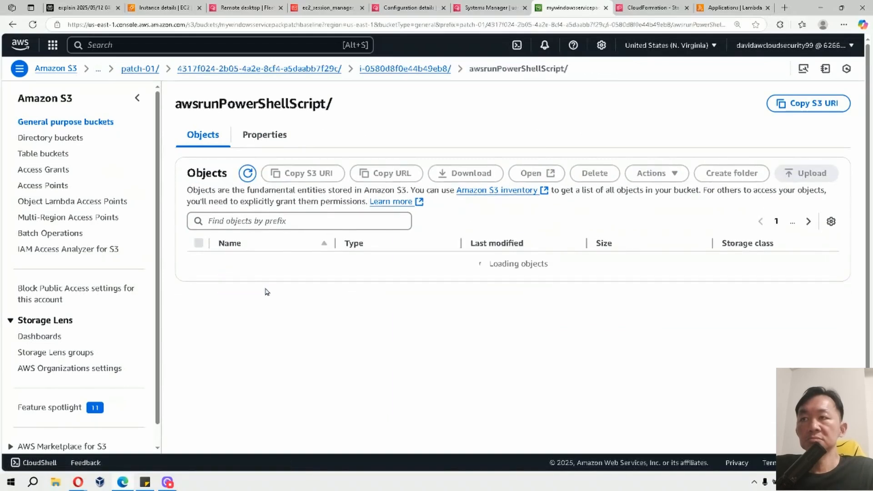
pyautogui.click(256, 279)
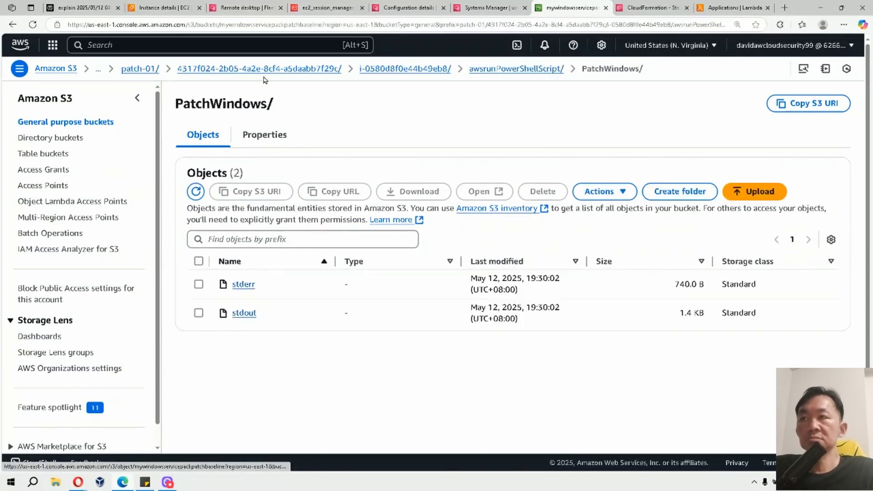
pyautogui.click(150, 67)
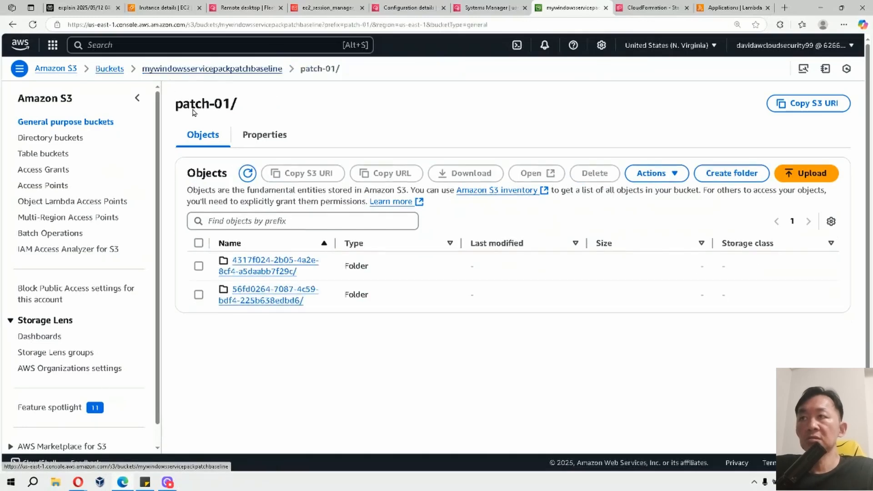
# Step: Browse the 56fd0264 command's folder down to PatchWindows, open its stdout file and examine the missing patch count in the summary
pyautogui.click(263, 310)
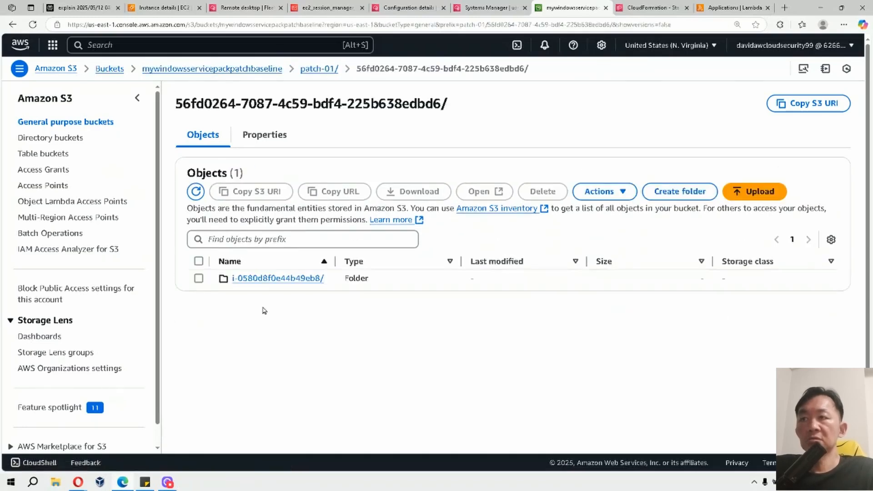
pyautogui.click(263, 282)
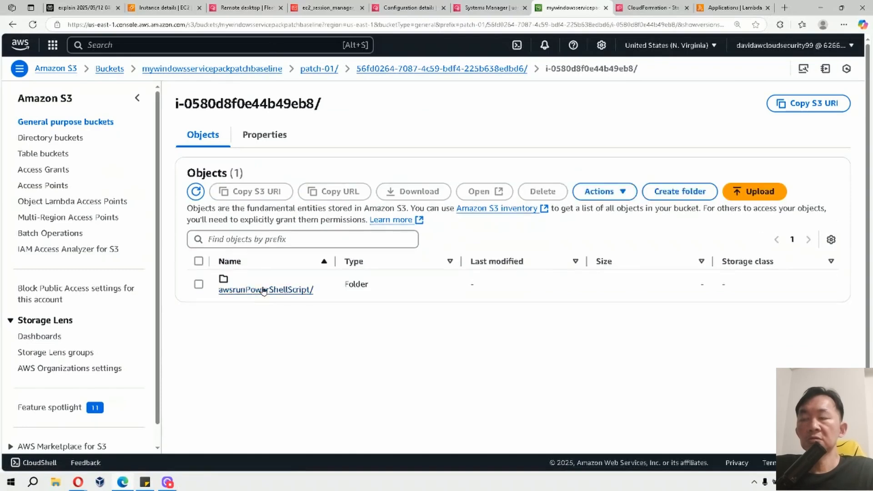
pyautogui.click(262, 288)
pyautogui.click(260, 282)
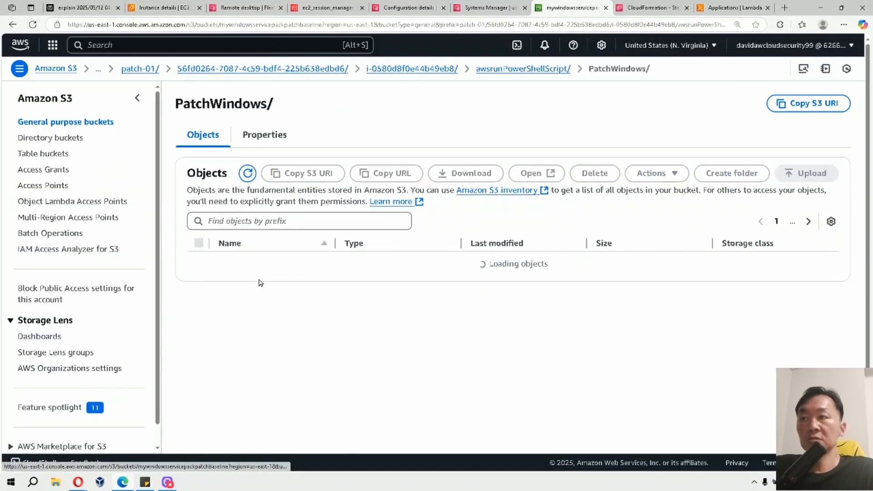
pyautogui.click(251, 287)
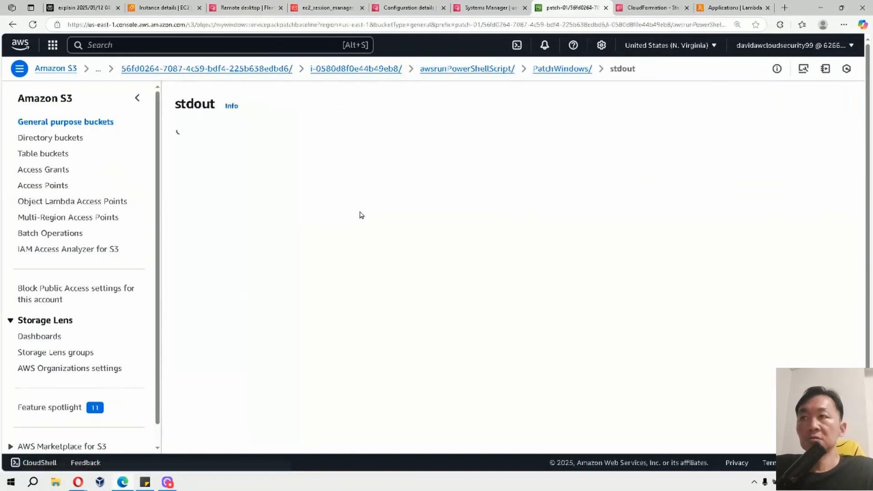
pyautogui.click(726, 104)
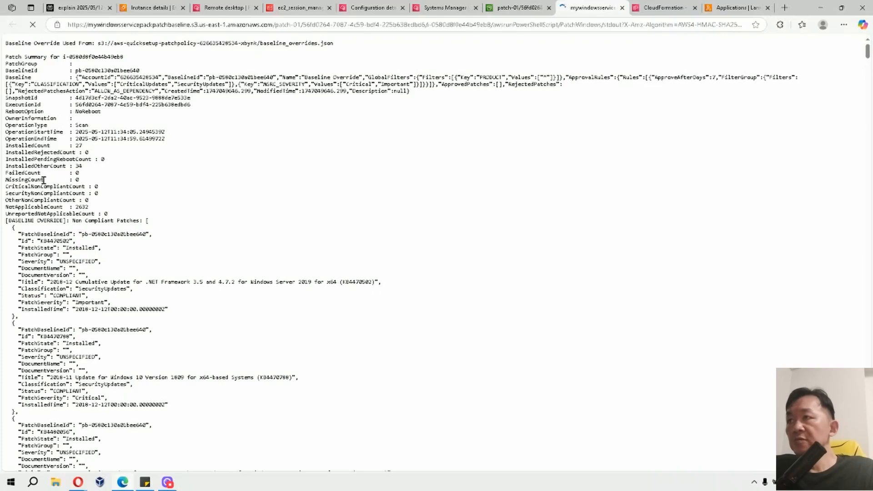
pyautogui.doubleClick(14, 174)
pyautogui.doubleClick(17, 181)
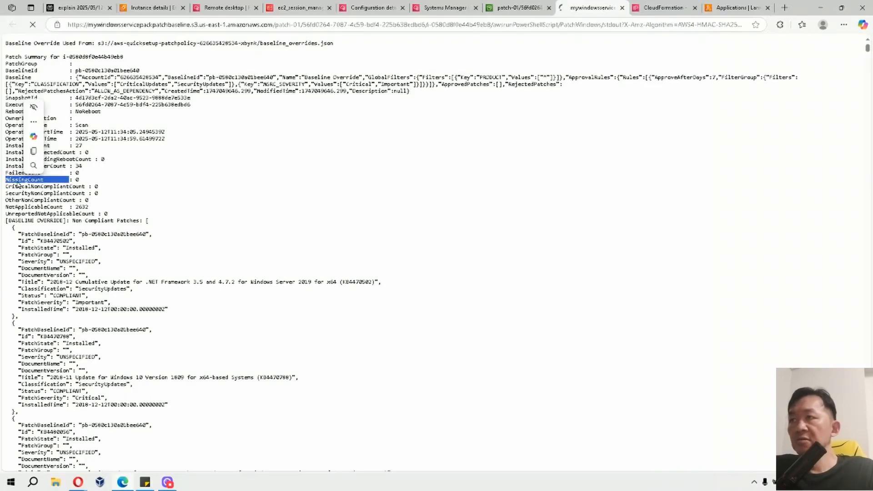
# Step: Copy KB5055519 from the sticky note and search the stdout file for it to examine that update's patch state
pyautogui.click(144, 483)
pyautogui.rightClick(750, 231)
pyautogui.click(775, 268)
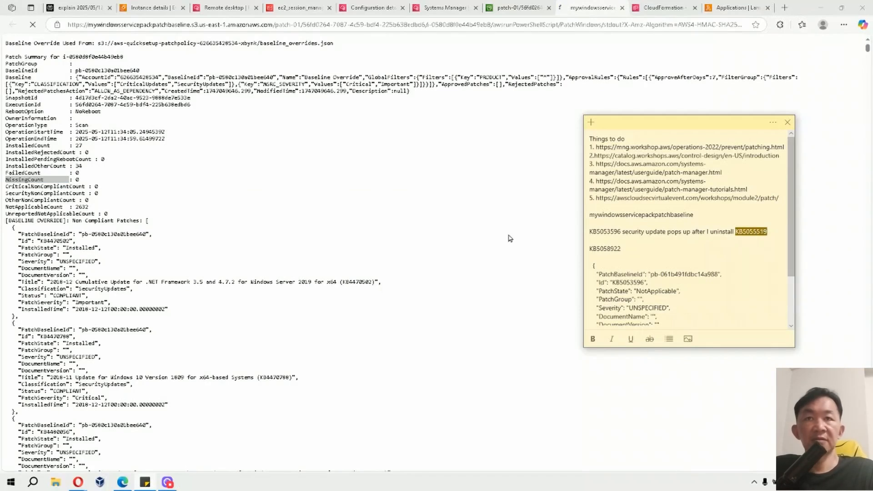
pyautogui.click(482, 231)
pyautogui.hotkey('ctrl', 'f')
pyautogui.write('KB5055519')
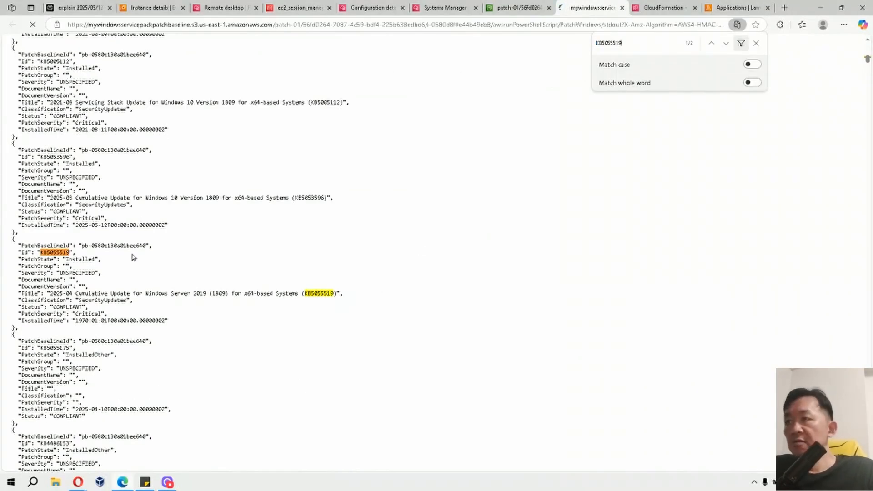
pyautogui.tripleClick(79, 275)
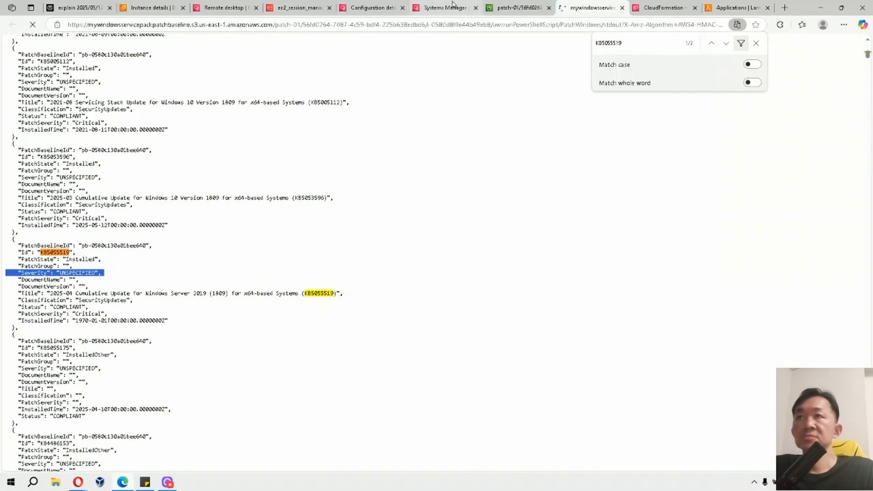
# Step: Return to the instance's remote desktop, close the patch scan log and restart the server with the shutdown /r command
pyautogui.click(223, 5)
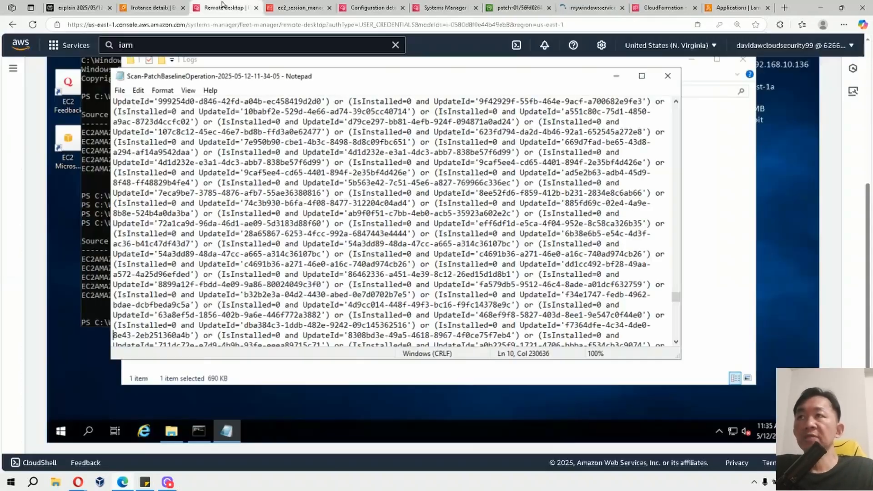
pyautogui.click(667, 77)
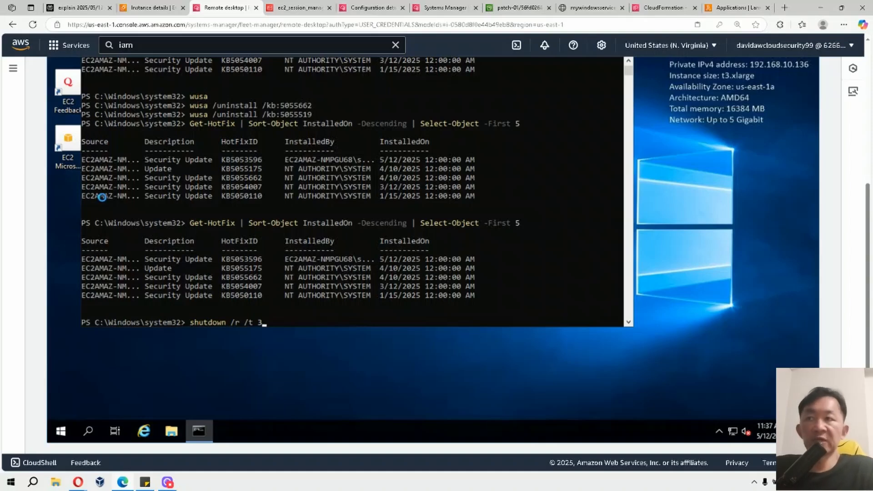
pyautogui.press('Return')
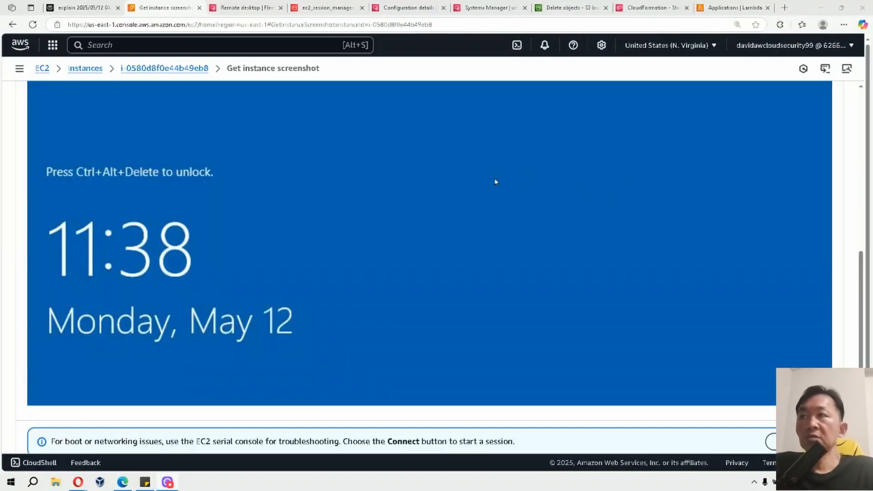
# Step: View the Lambda applications list, then return to the instance's remote desktop and examine its most recently installed hotfixes
pyautogui.click(733, 8)
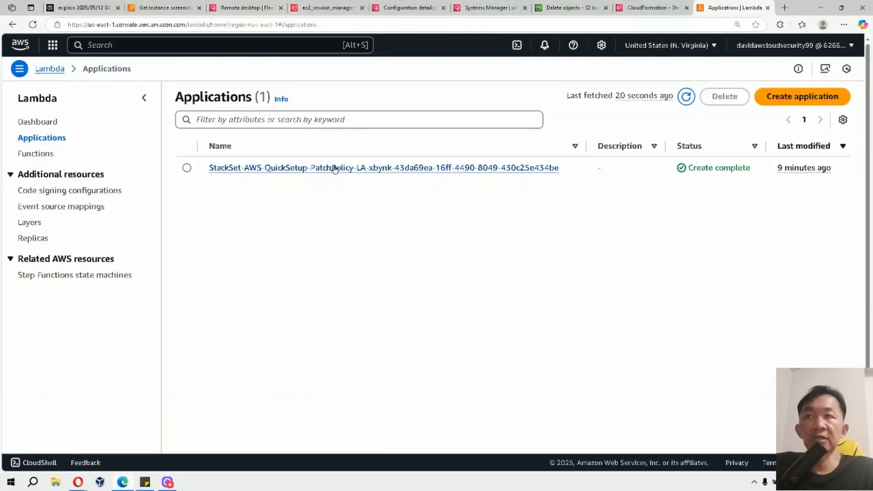
pyautogui.click(245, 7)
pyautogui.click(255, 326)
pyautogui.write('smm-')
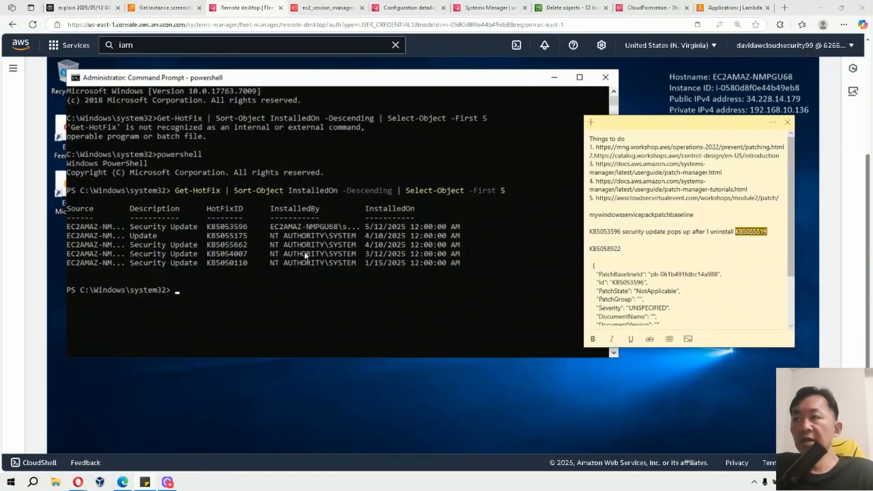
# Step: Edit the Patch Manager Quick Setup configuration to stop waiting for the first CRON interval before installing updates, and submit the update
pyautogui.click(648, 8)
pyautogui.click(408, 7)
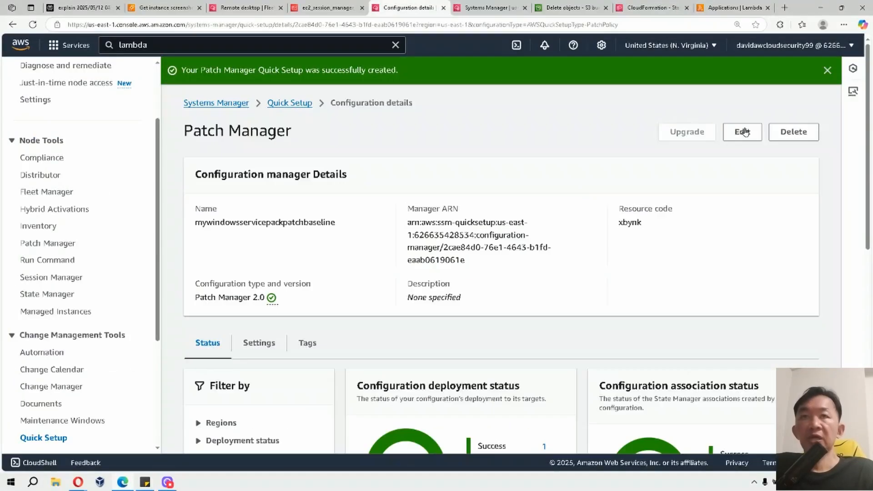
pyautogui.click(742, 131)
pyautogui.scroll(-5, 244, 166)
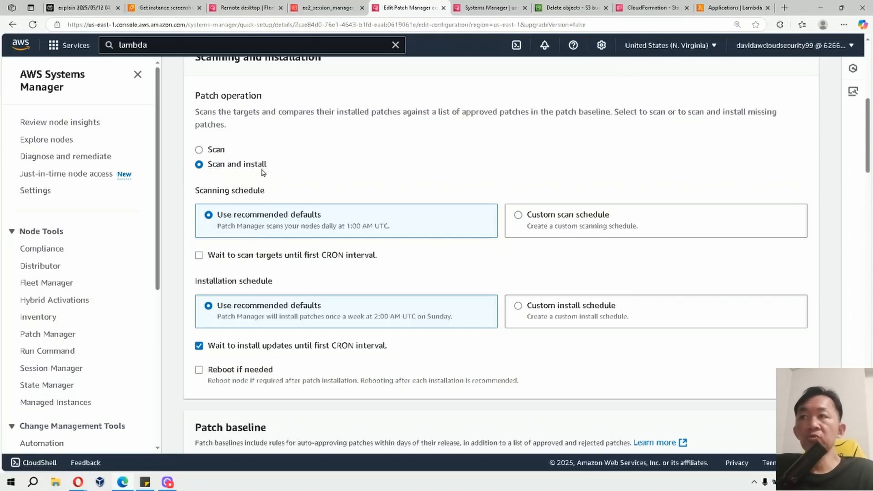
pyautogui.click(256, 346)
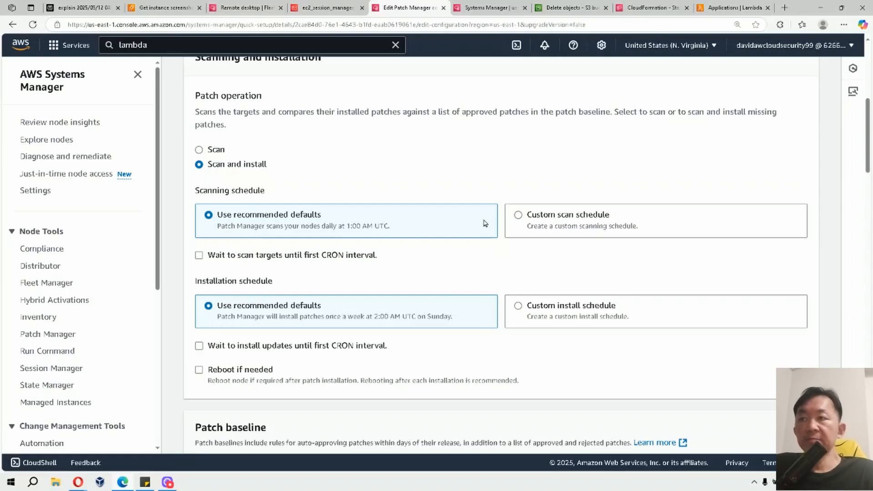
pyautogui.scroll(-8, 485, 223)
pyautogui.scroll(-4, 468, 291)
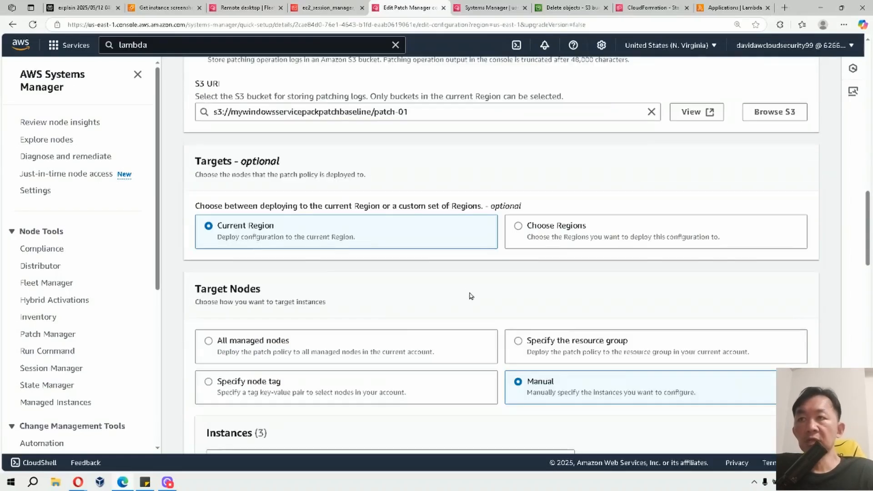
pyautogui.scroll(-6, 471, 296)
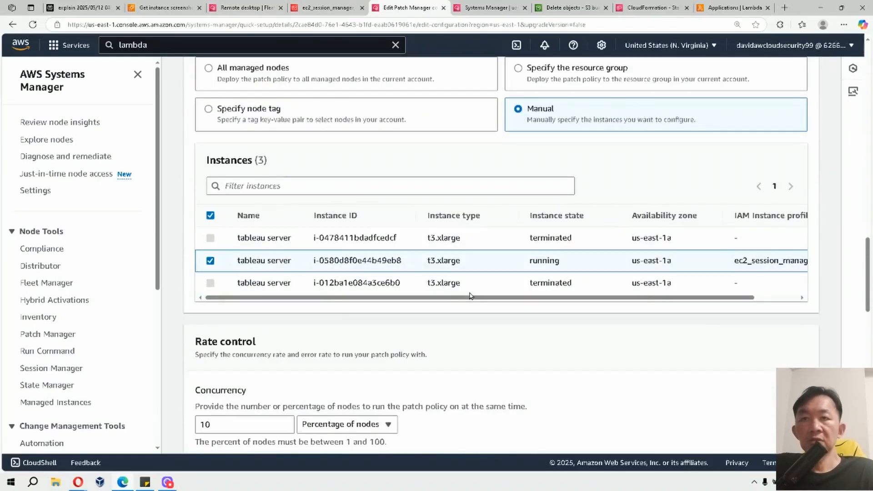
pyautogui.scroll(-14, 470, 296)
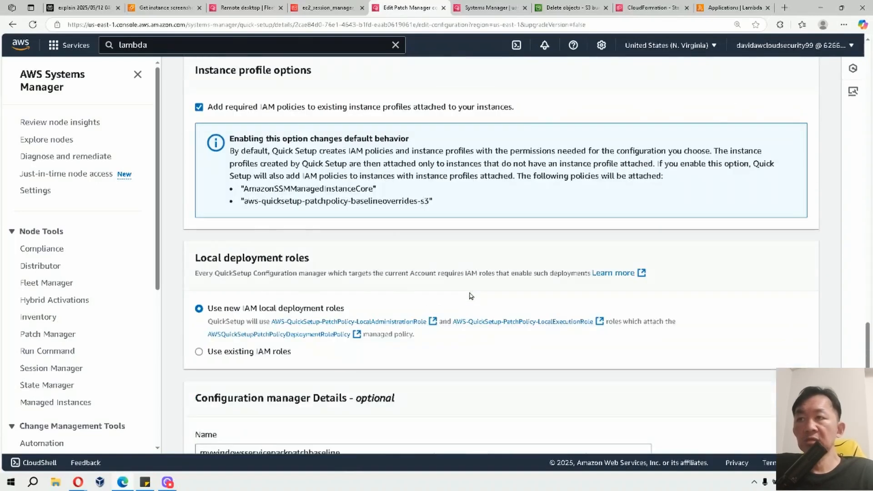
pyautogui.scroll(-5, 470, 296)
pyautogui.click(770, 433)
# Step: Return to the Run Command list, refresh the executing commands and compare them with the command history
pyautogui.click(458, 6)
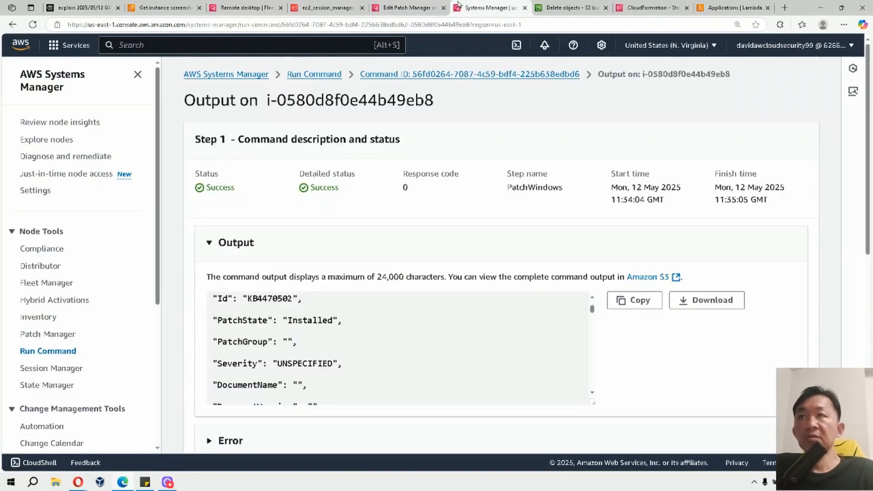
pyautogui.click(317, 75)
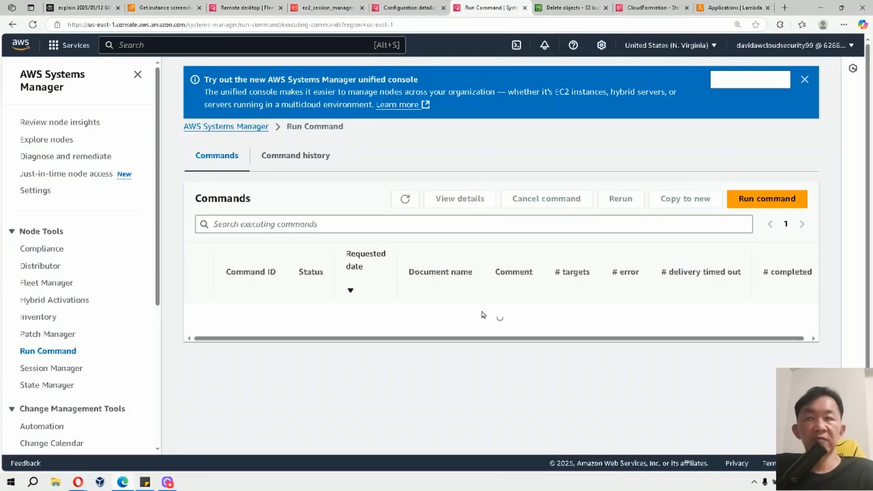
pyautogui.click(284, 157)
pyautogui.click(217, 155)
pyautogui.click(405, 199)
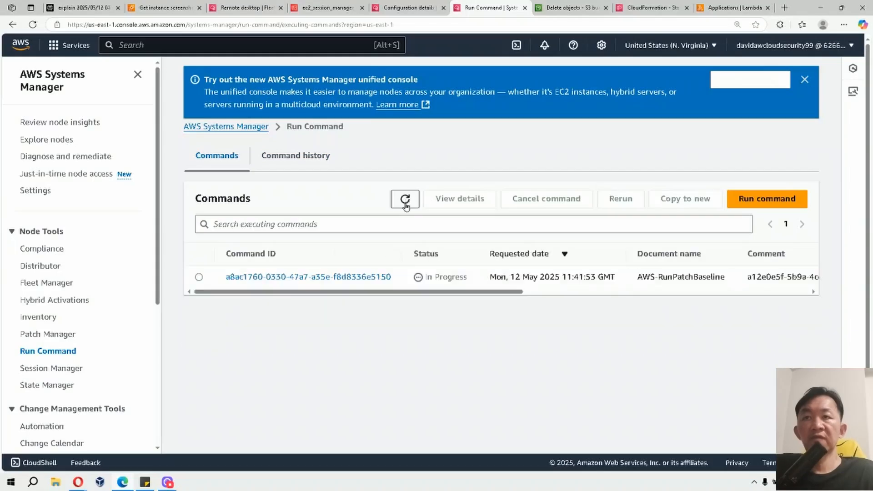
pyautogui.click(294, 157)
pyautogui.click(218, 156)
# Step: Examine the updated Patch Manager configuration's deployment and association status and refresh its configuration details
pyautogui.click(409, 9)
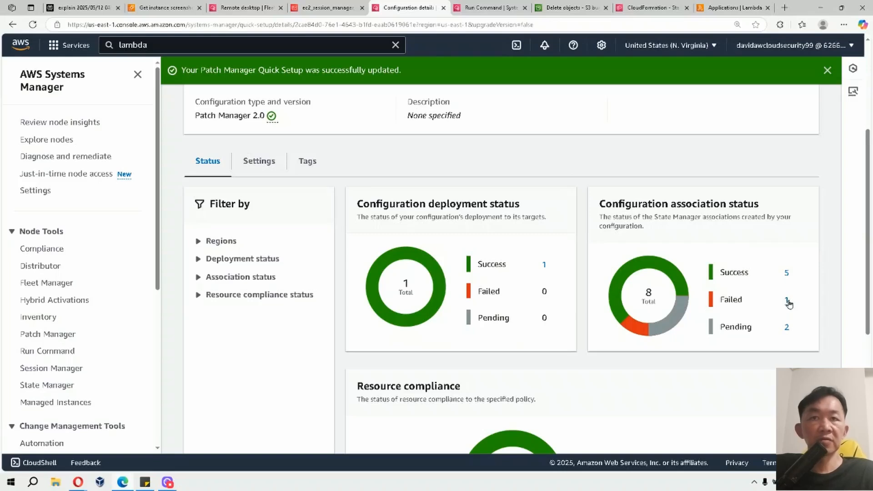
pyautogui.scroll(-5, 788, 304)
pyautogui.click(713, 311)
# Step: Recheck the AWS-RunPatchBaseline command's progress in Run Command and look through the command history
pyautogui.click(482, 7)
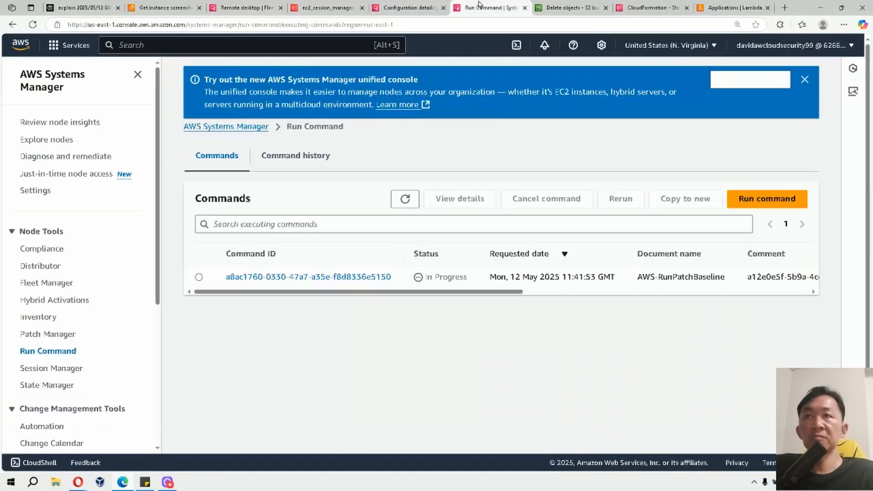
pyautogui.click(405, 199)
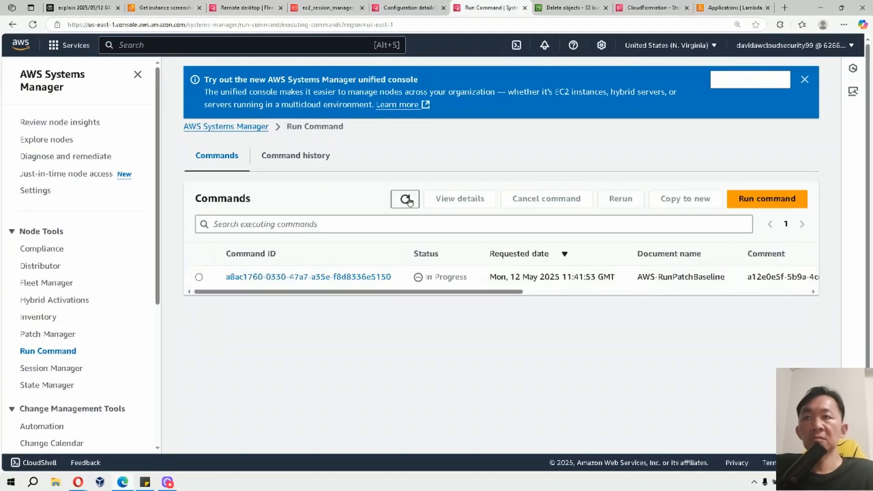
pyautogui.click(293, 156)
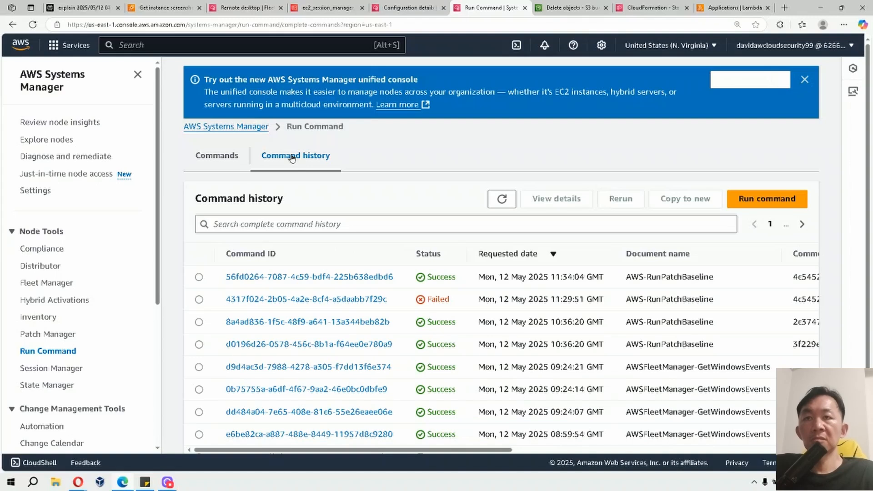
pyautogui.click(237, 156)
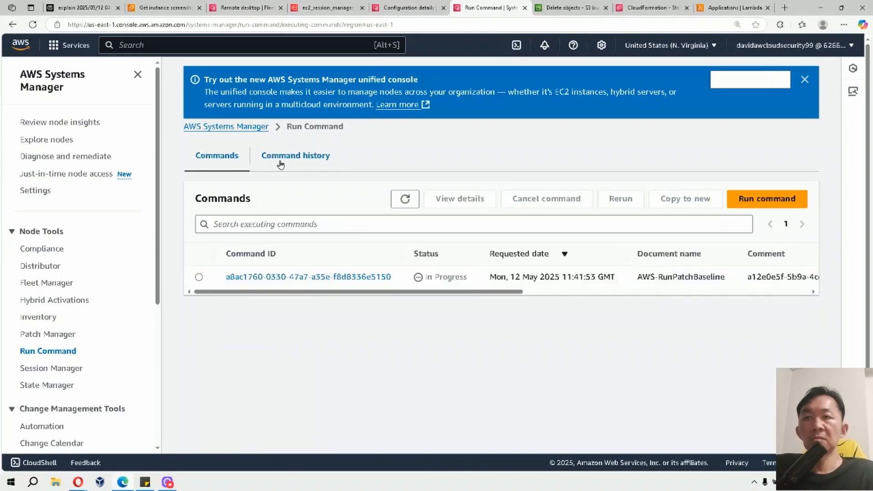
# Step: Refresh the Patch Manager configuration details again and review the association and resource compliance status
pyautogui.click(405, 9)
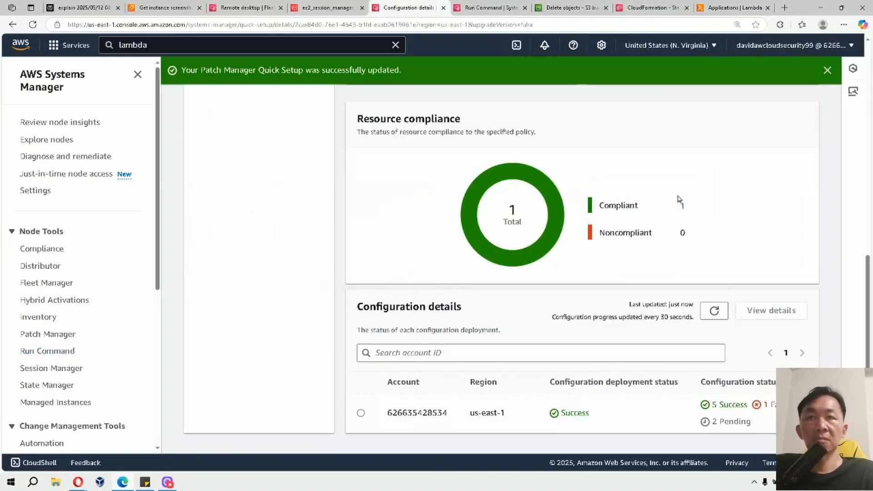
pyautogui.click(714, 311)
pyautogui.click(715, 311)
pyautogui.scroll(8, 717, 312)
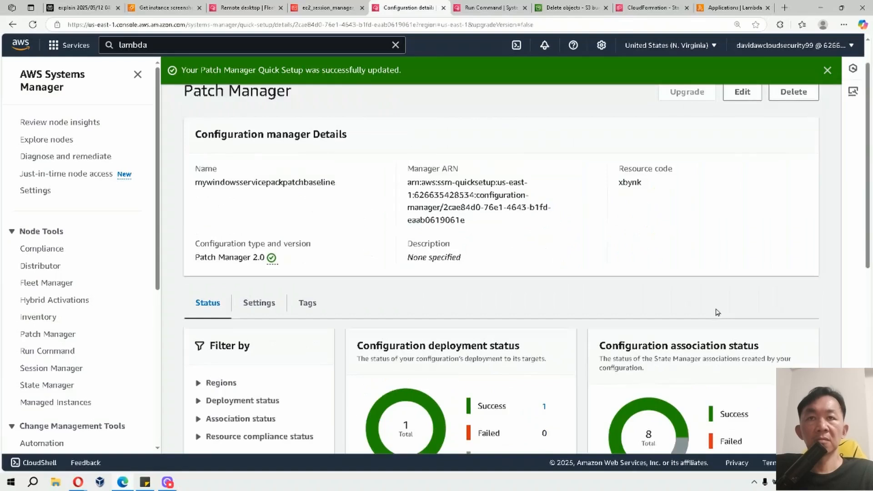
# Step: Refresh the executing patch command's status in Run Command
pyautogui.click(475, 8)
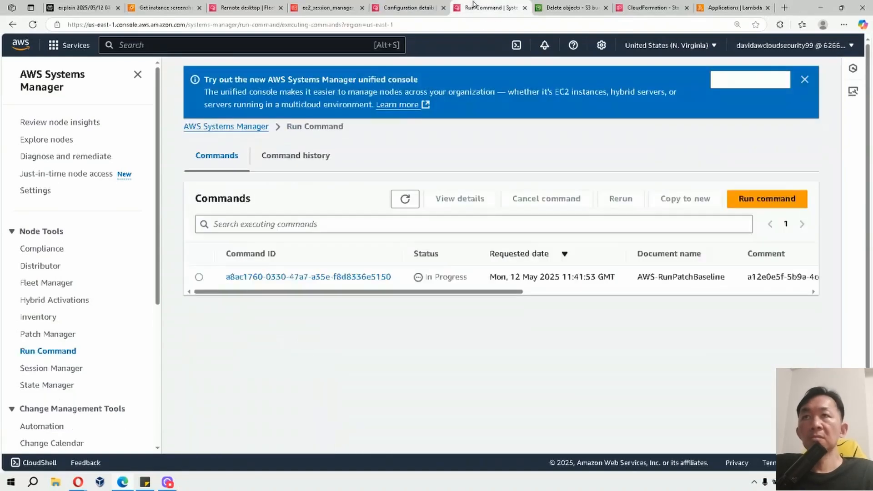
pyautogui.click(407, 198)
pyautogui.click(408, 198)
# Step: Return to the instance's remote desktop session and open the Local Disk (C:) drive in File Explorer
pyautogui.click(293, 7)
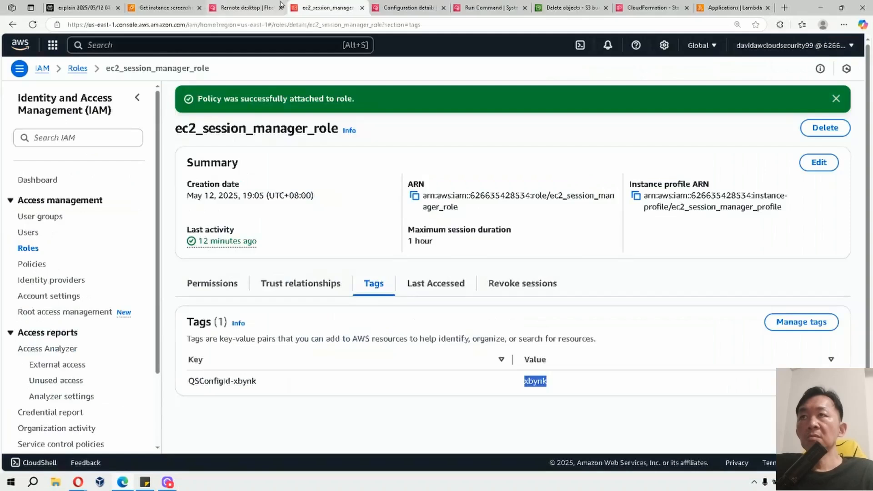
pyautogui.click(278, 7)
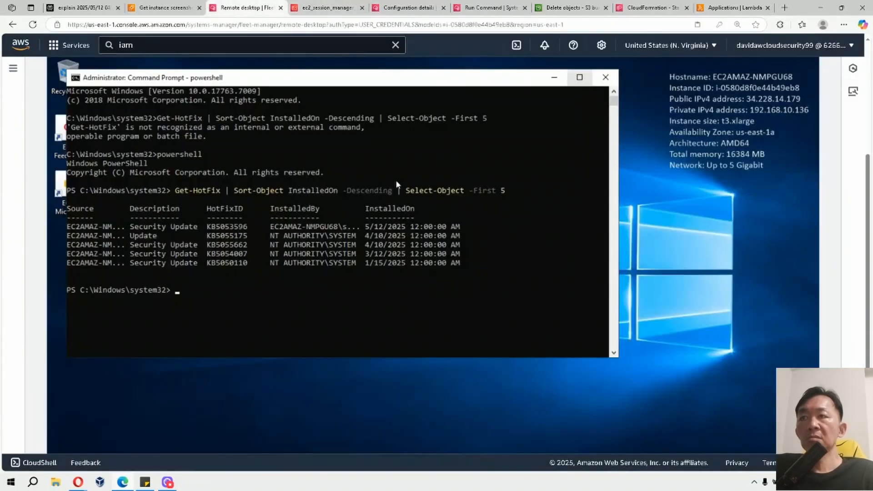
pyautogui.scroll(-1, 468, 241)
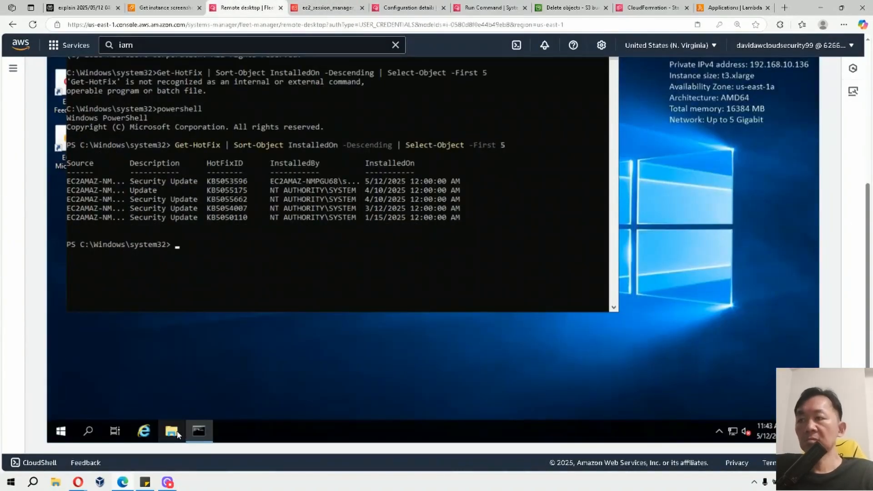
pyautogui.click(172, 432)
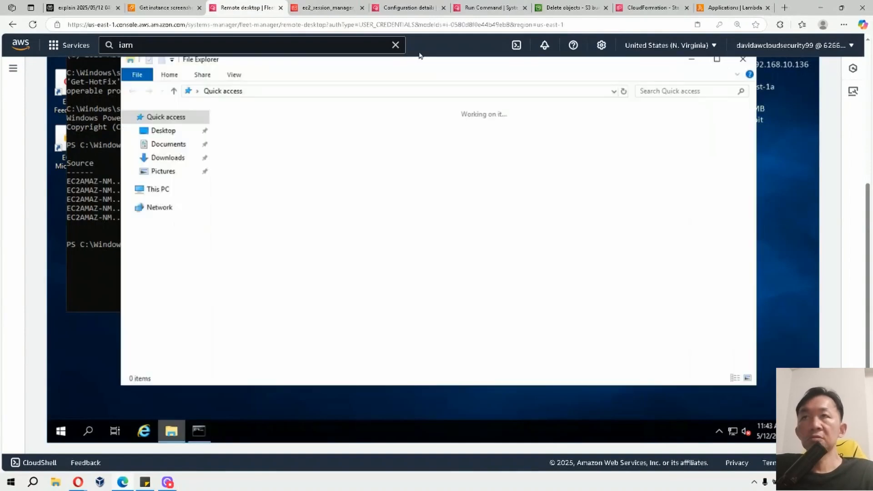
pyautogui.click(158, 189)
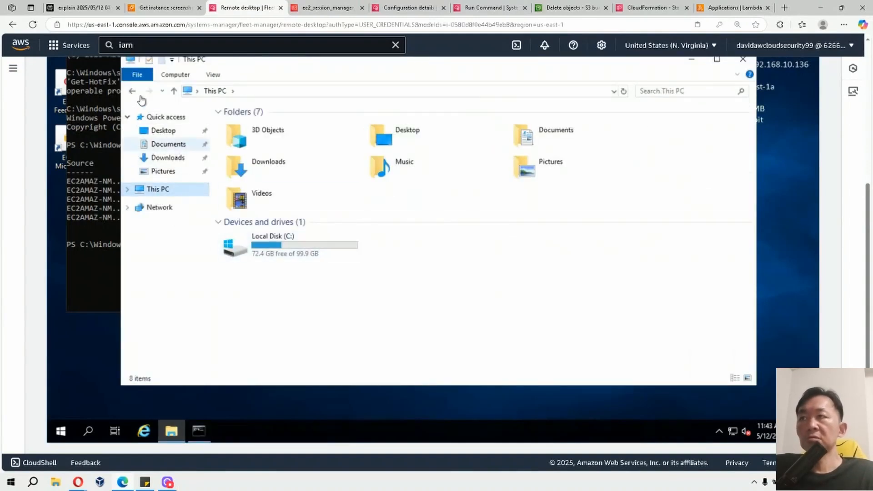
pyautogui.click(145, 117)
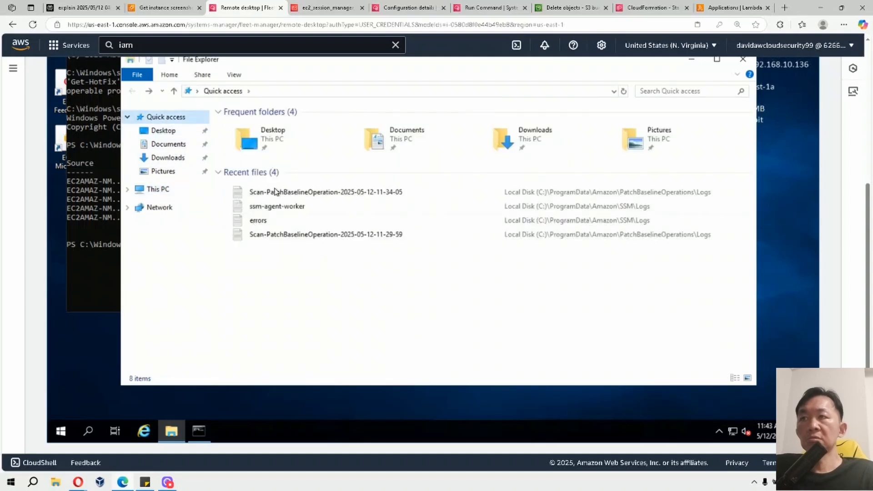
pyautogui.click(175, 187)
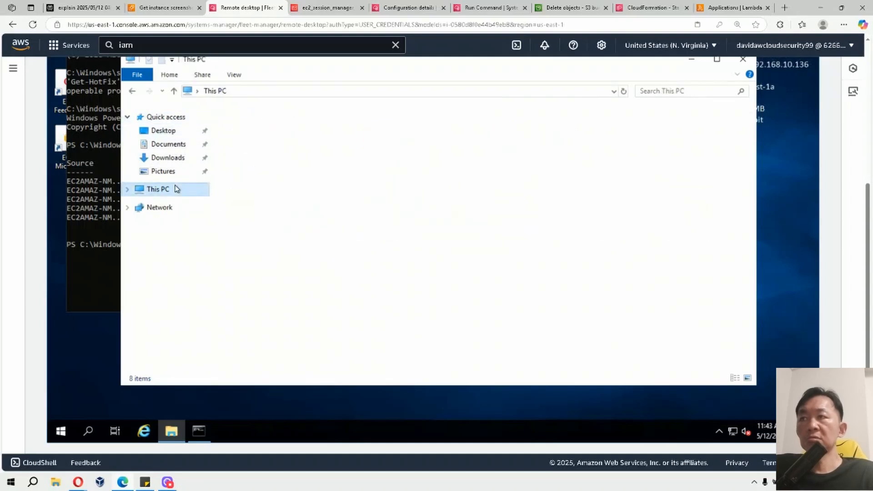
pyautogui.doubleClick(282, 245)
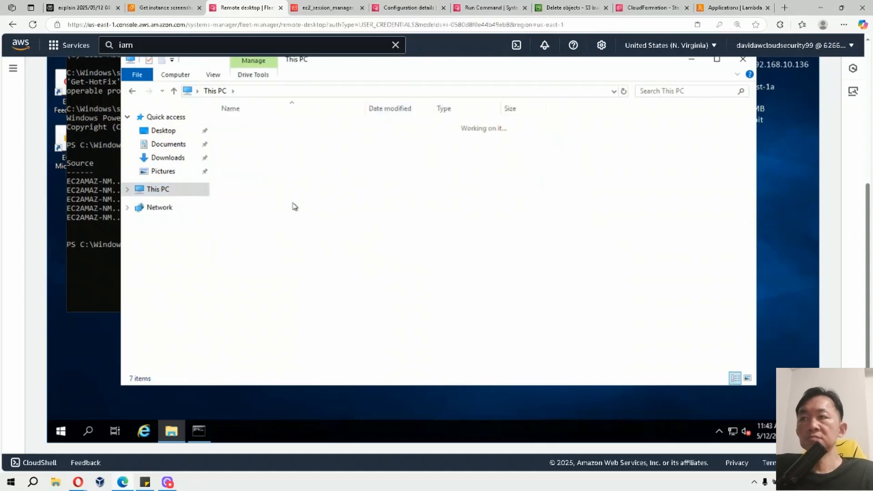
# Step: Browse to the C:\ProgramData\Amazon\PatchBaselineOperations\Logs folder on the instance
pyautogui.click(309, 90)
pyautogui.write('C:\\')
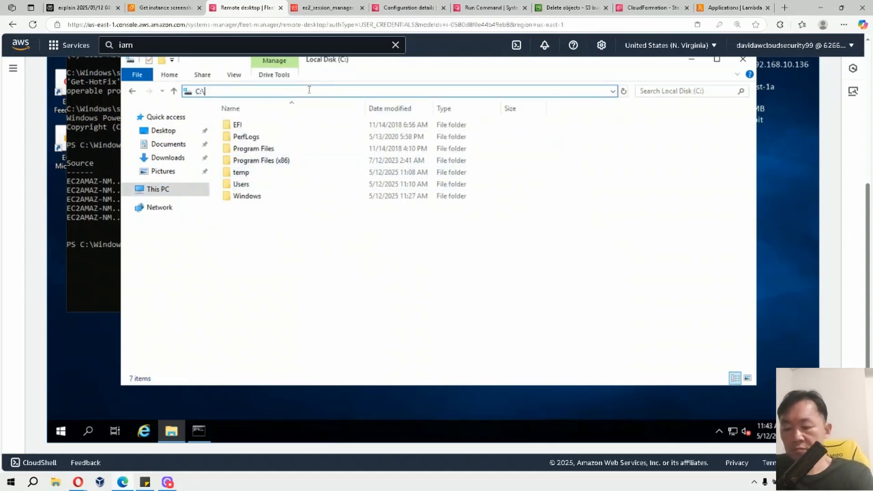
pyautogui.write('programdta')
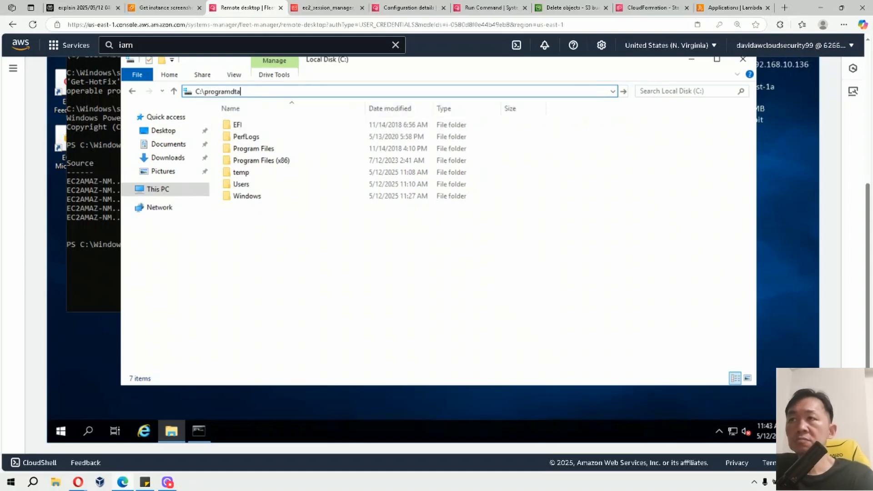
pyautogui.press('BackSpace')
pyautogui.press('BackSpace')
pyautogui.write('ata')
pyautogui.press('Return')
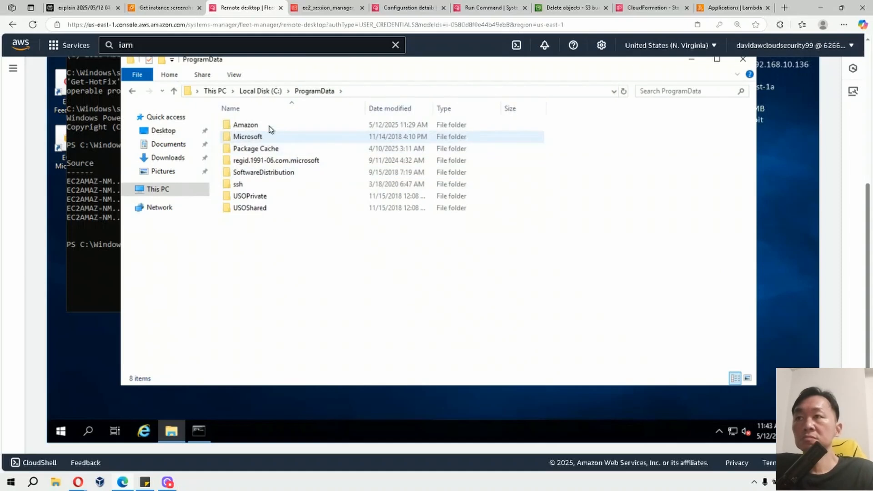
pyautogui.doubleClick(269, 127)
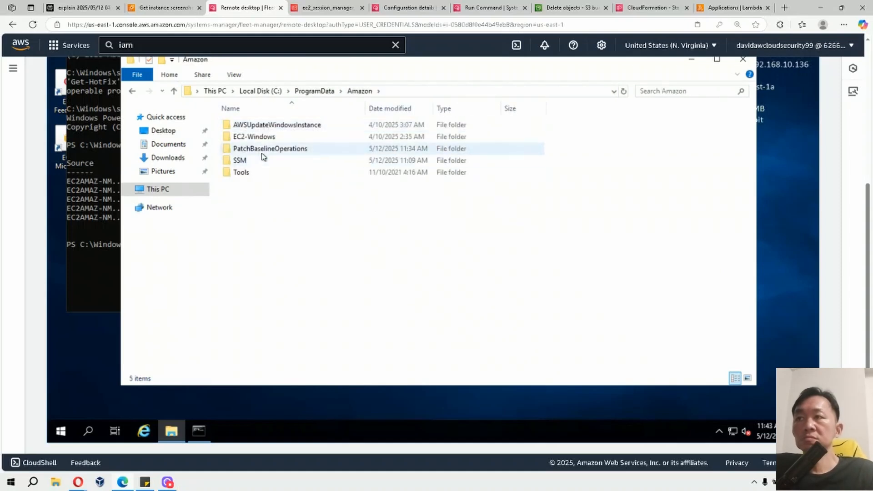
pyautogui.doubleClick(262, 152)
pyautogui.doubleClick(240, 137)
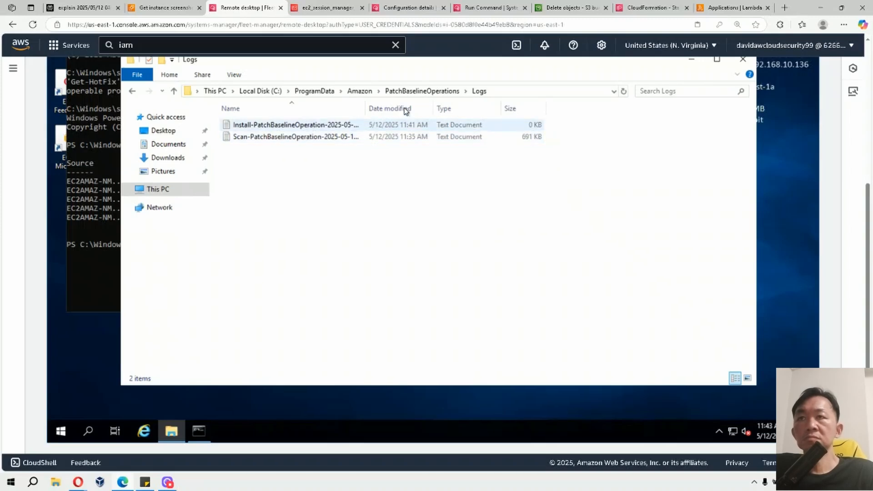
# Step: Review the Install-PatchBaselineOperation log, check the Scan-PatchBaselineOperation log, and reopen the install log
pyautogui.doubleClick(307, 126)
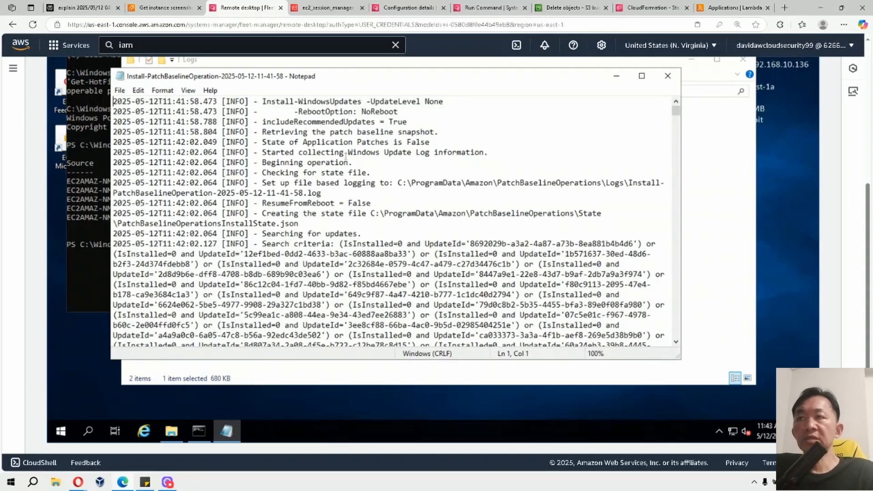
pyautogui.click(666, 76)
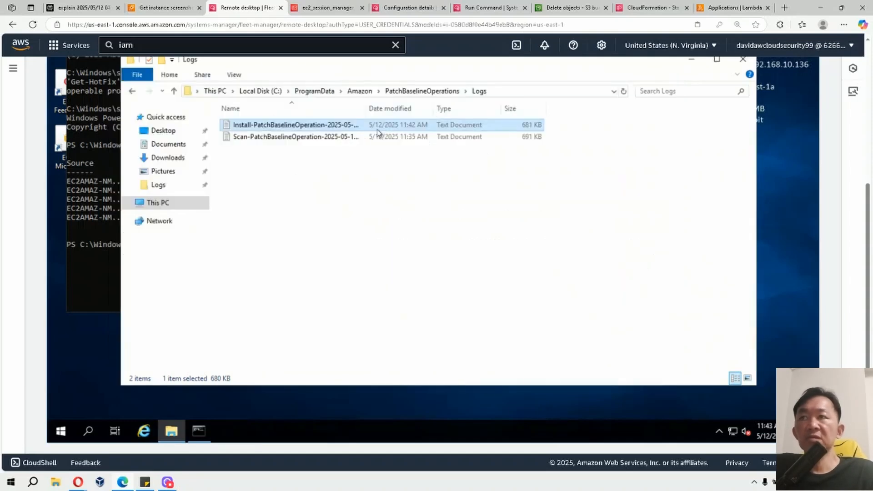
pyautogui.doubleClick(342, 140)
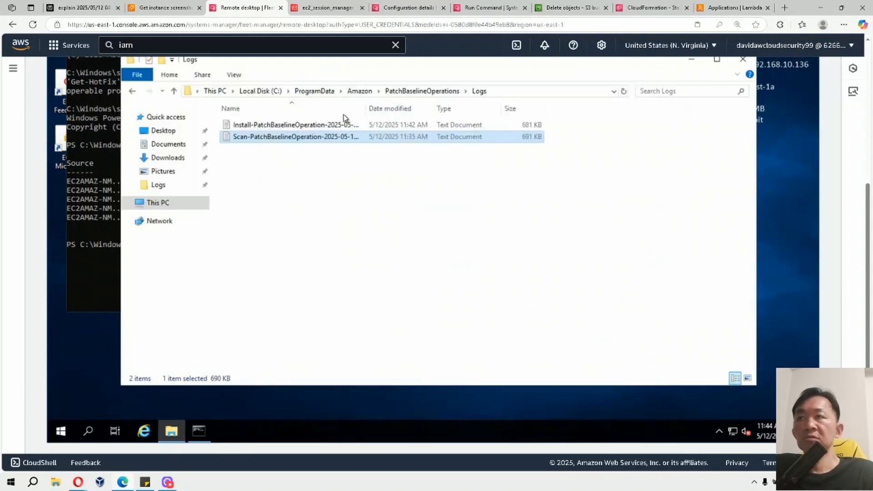
pyautogui.doubleClick(337, 125)
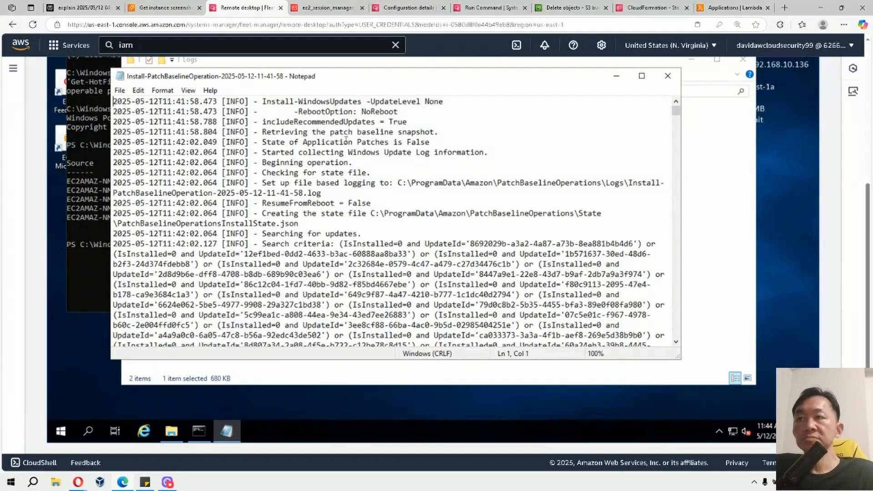
pyautogui.click(345, 141)
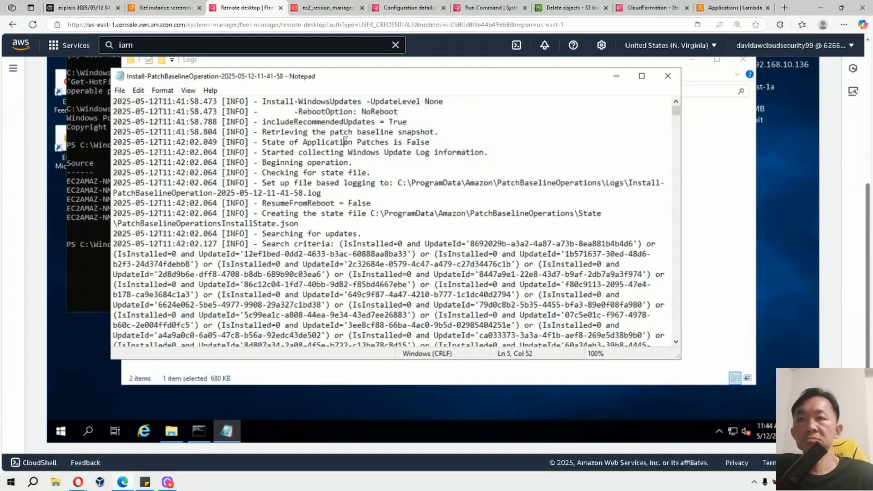
# Step: Copy KB5055519 from the sticky note and find it in the open install log
pyautogui.click(146, 482)
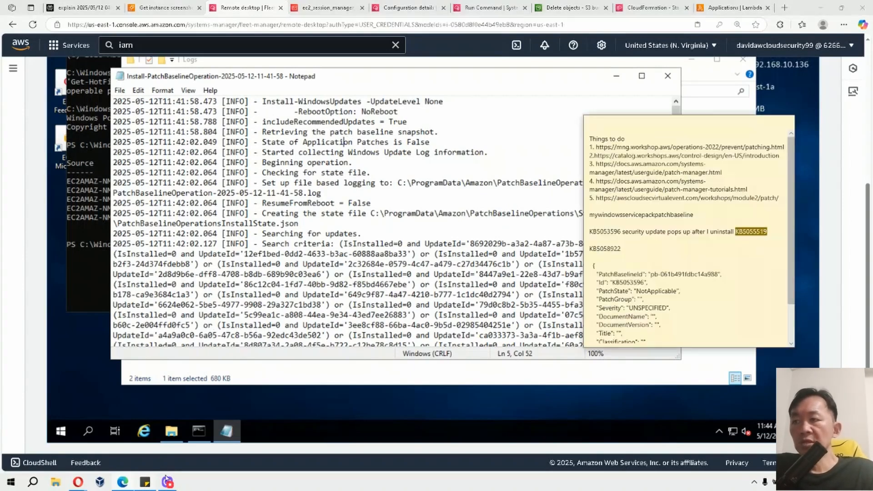
pyautogui.rightClick(756, 231)
pyautogui.click(768, 242)
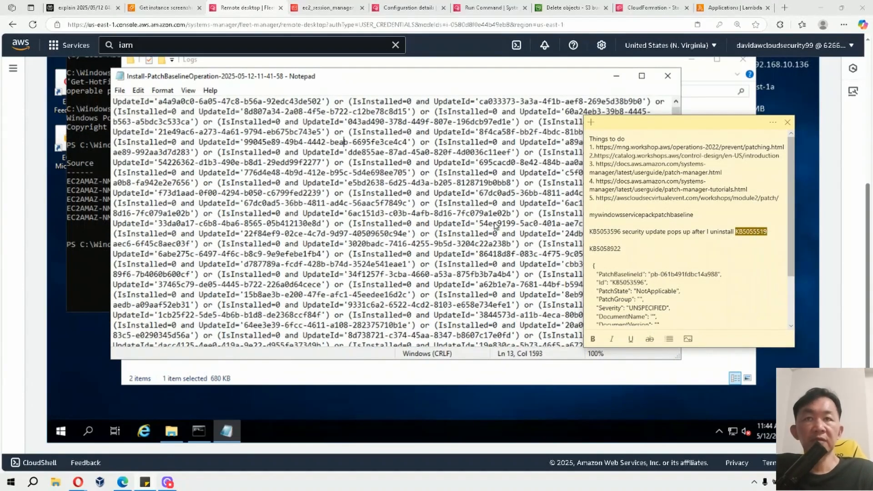
pyautogui.click(367, 176)
pyautogui.click(138, 91)
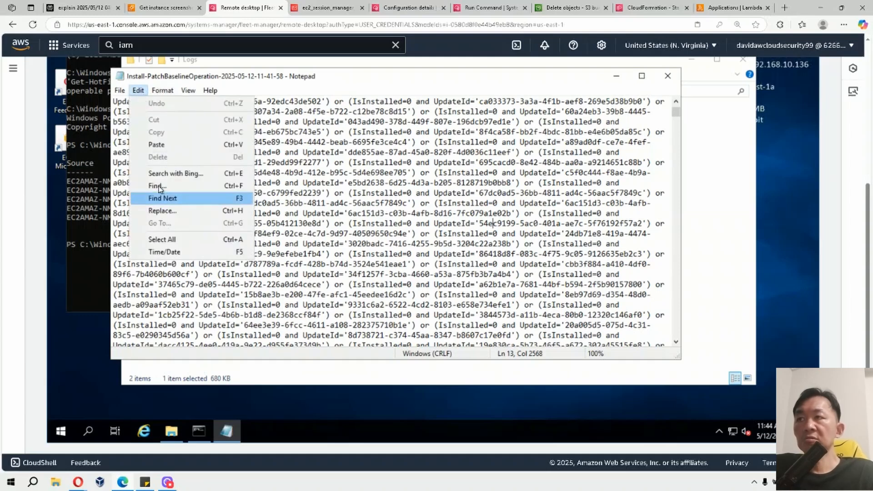
pyautogui.click(158, 185)
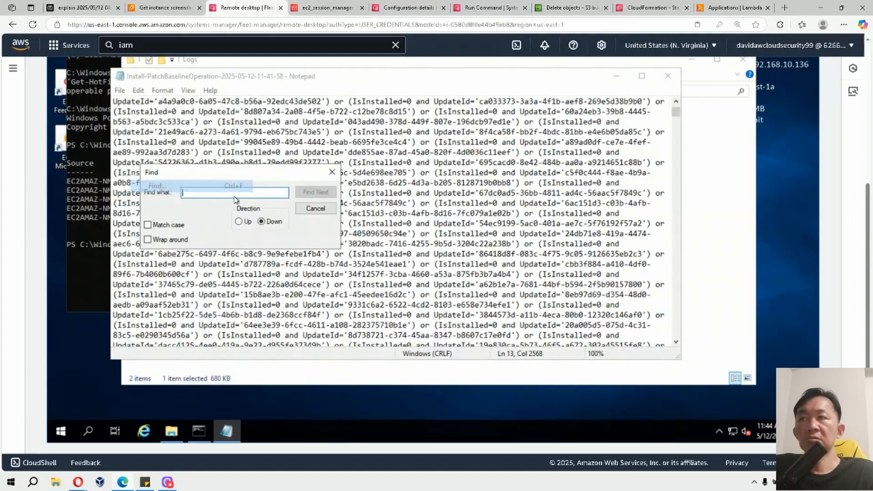
pyautogui.hotkey('ctrl', 'v')
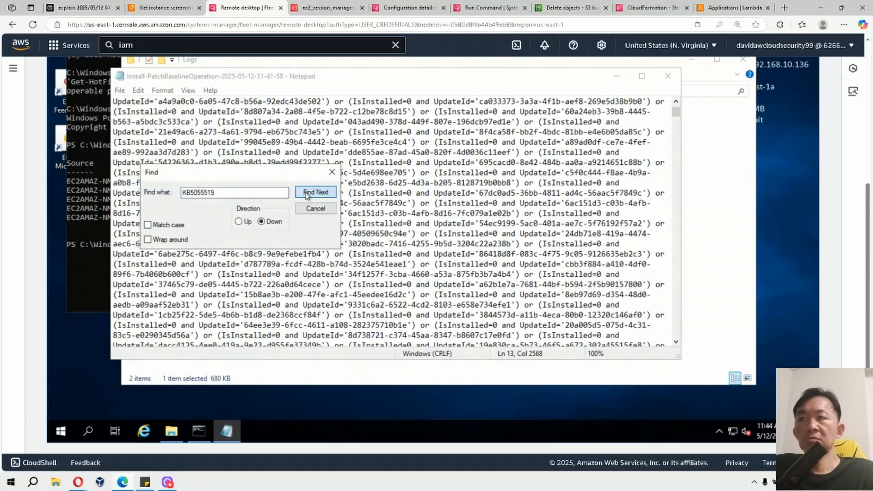
pyautogui.click(315, 197)
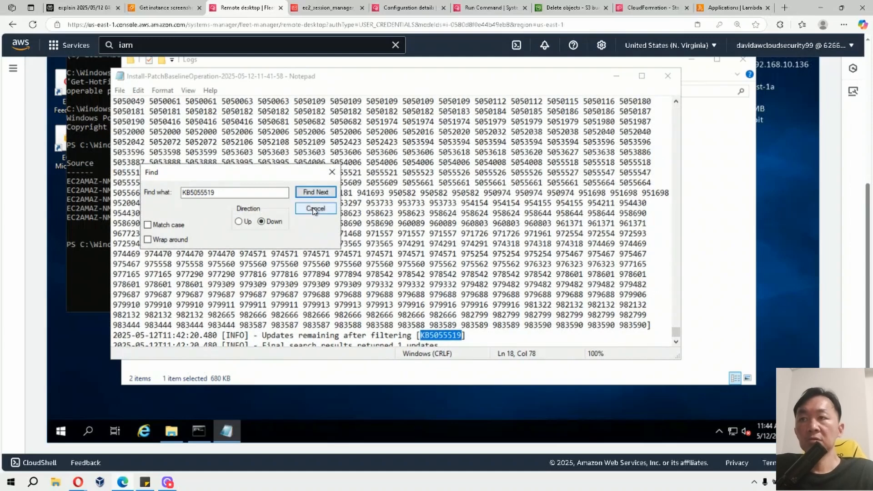
pyautogui.press('Escape')
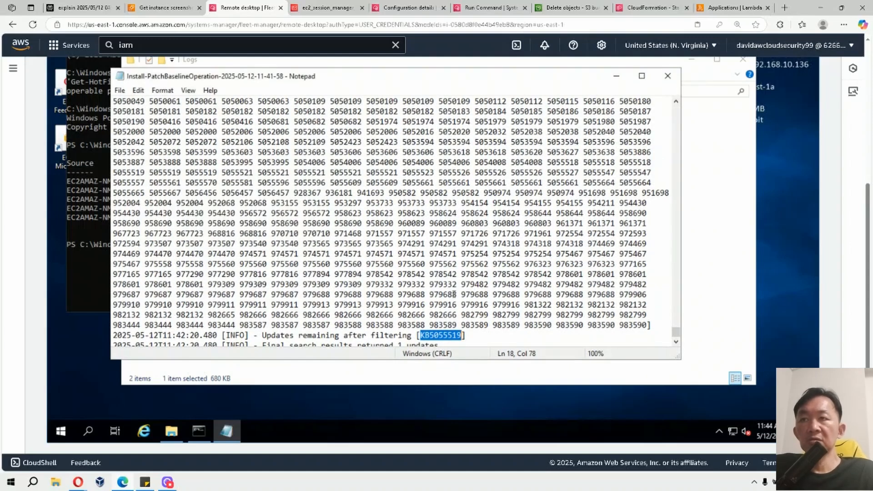
# Step: Read the install log's final entries, close it, and check the Patch Manager configuration's association and compliance status
pyautogui.scroll(-2, 453, 294)
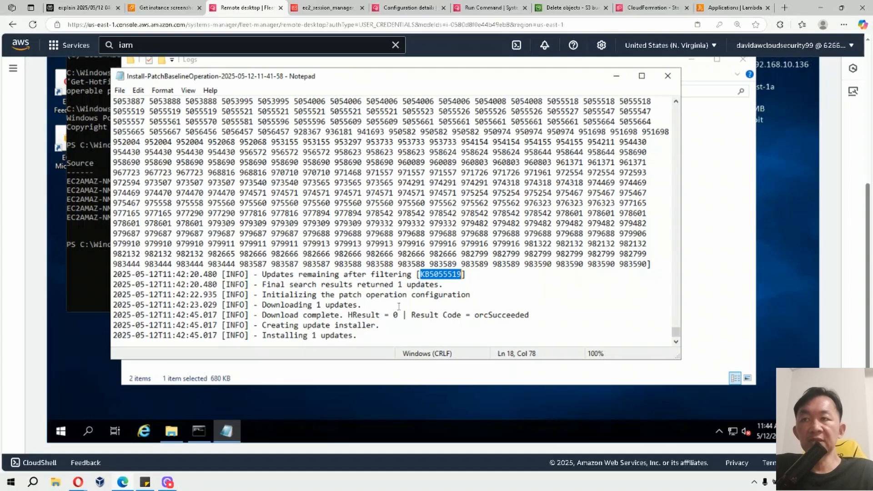
pyautogui.scroll(-1, 410, 301)
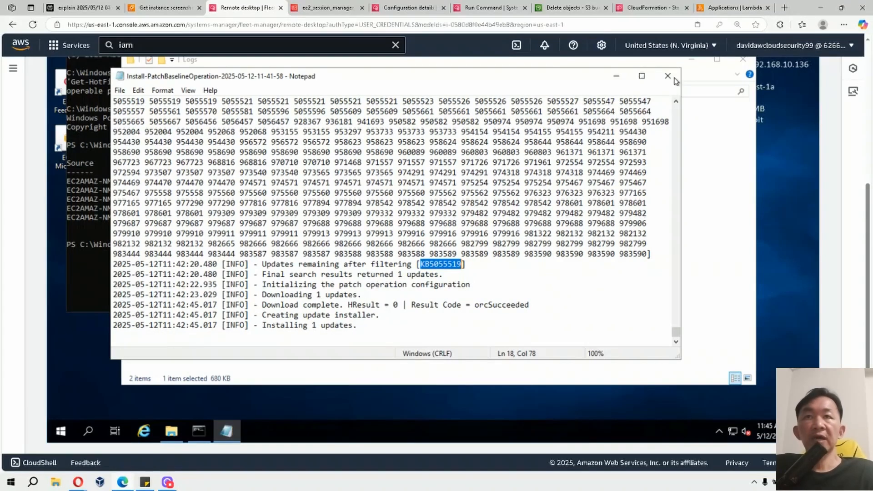
pyautogui.click(667, 77)
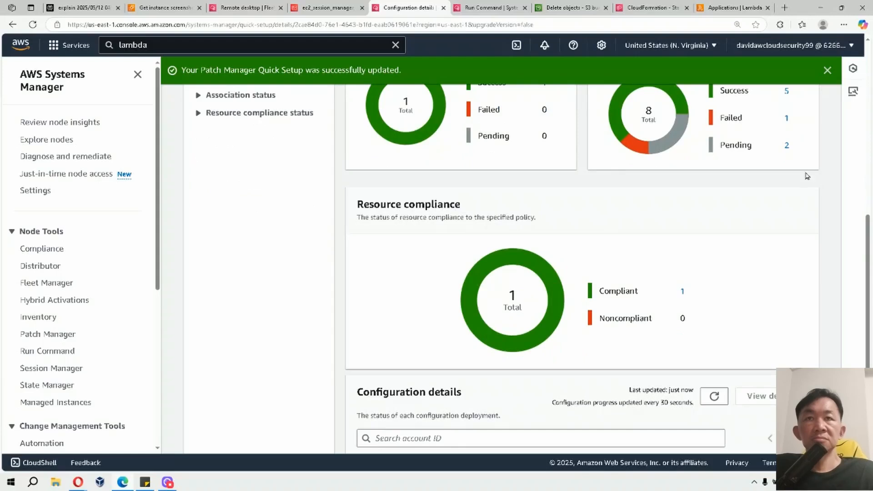
pyautogui.scroll(8, 773, 204)
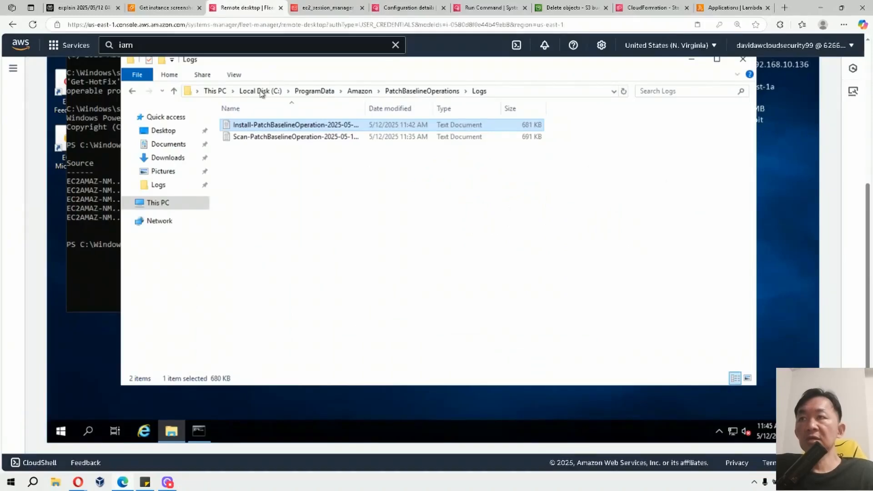
# Step: Switch to Opera and copy the Get-WindowsUpdateLog command from the learn-aws-patch-manager README
pyautogui.click(145, 481)
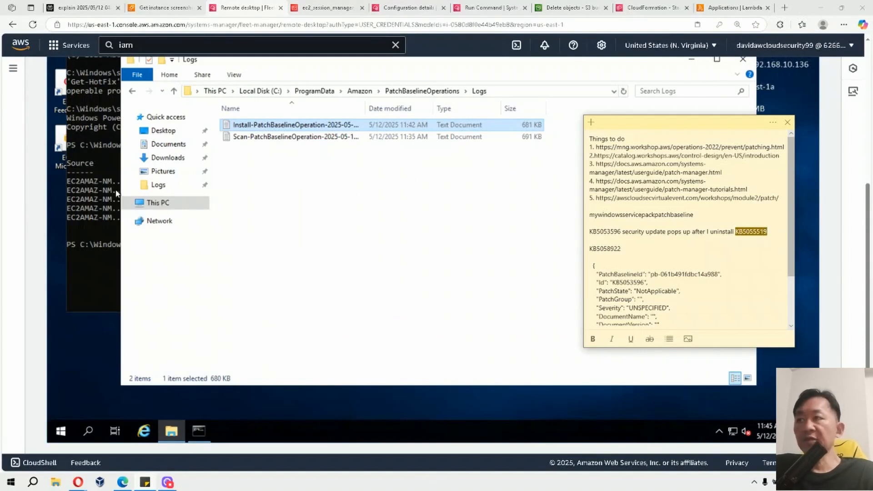
pyautogui.click(97, 217)
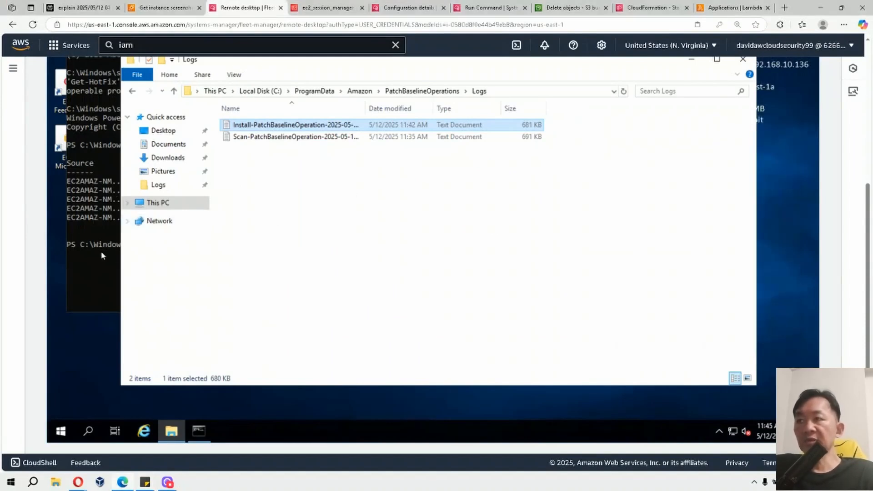
pyautogui.click(81, 485)
pyautogui.click(66, 451)
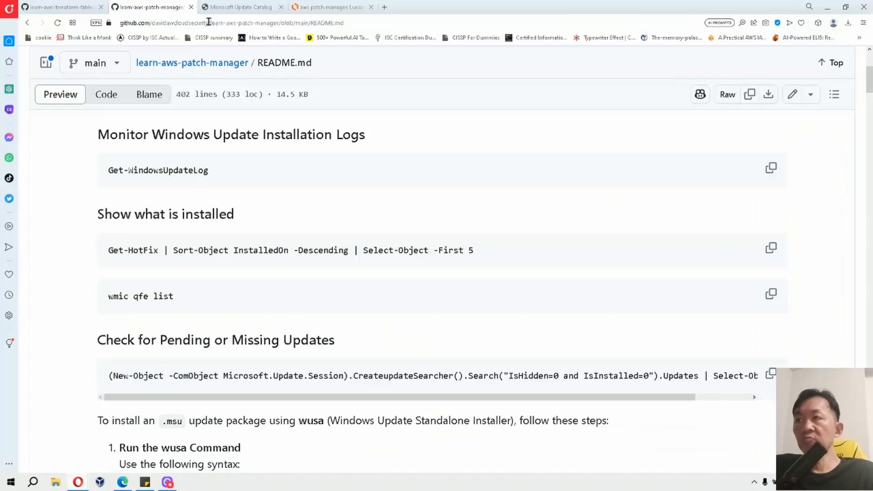
pyautogui.click(771, 168)
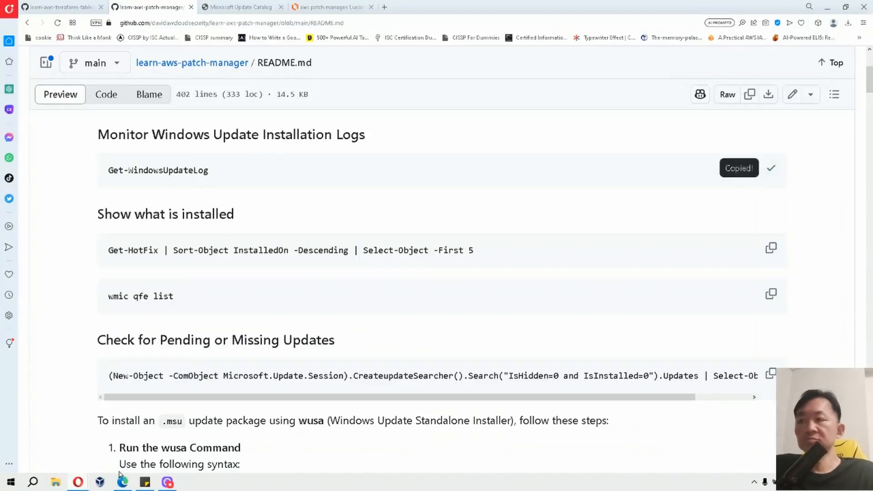
# Step: Switch to the remote desktop session in Edge, change PowerShell to c:\temp, and run the copied Get-WindowsUpdateLog command
pyautogui.click(122, 482)
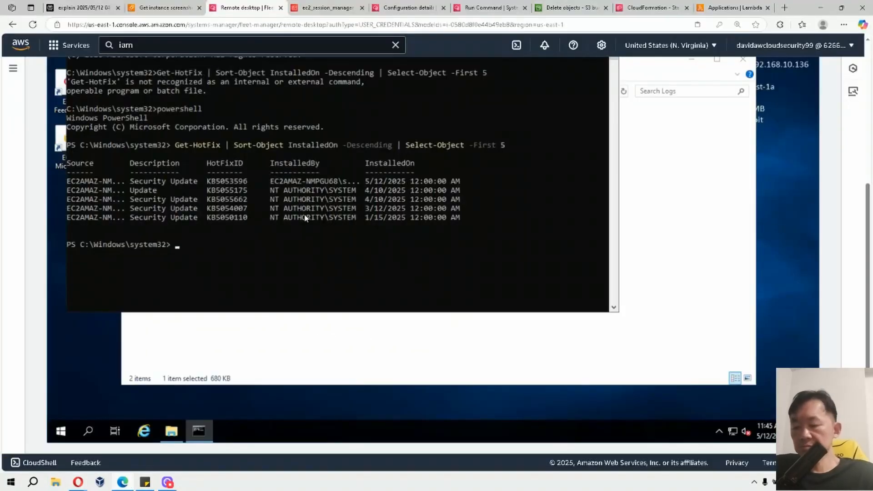
pyautogui.write('cd c:\temp')
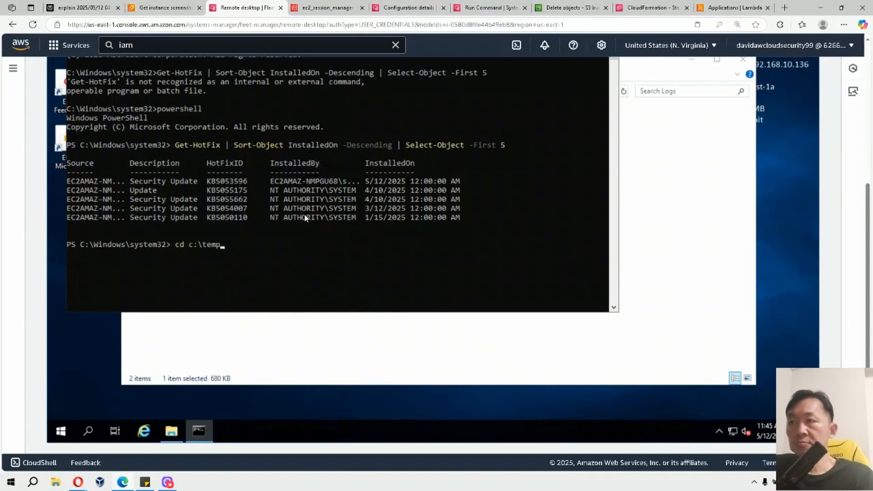
pyautogui.press('Return')
pyautogui.hotkey('ctrl', 'v')
pyautogui.press('Return')
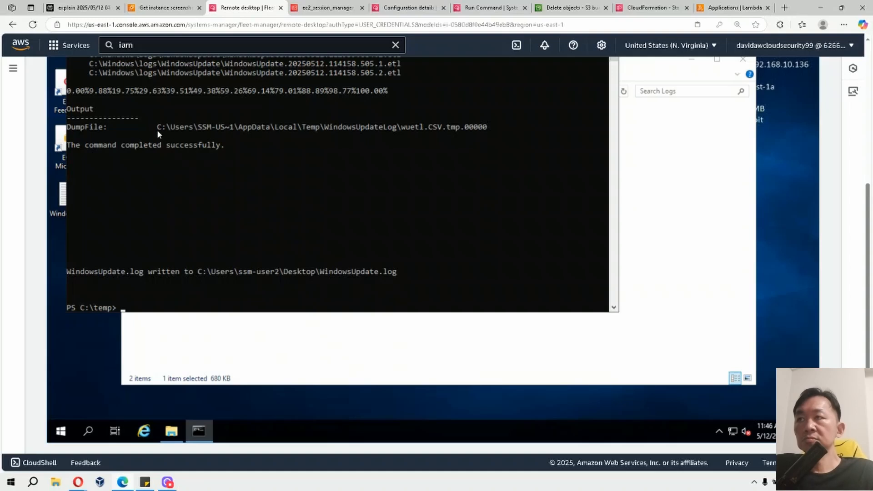
# Step: Copy the dump file path from the PowerShell output and page through wuetl.CSV.tmp.00000 with the more command
pyautogui.moveTo(158, 129); pyautogui.dragTo(487, 130)
pyautogui.hotkey('ctrl', 'c')
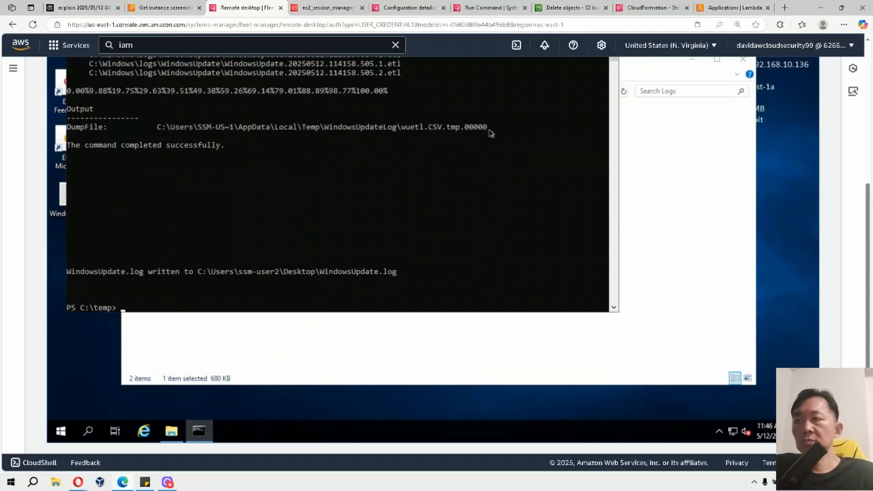
pyautogui.write('more  C:\\Users\\SSM-US~1\\AppData\\Local\\Temp\\WindowsUpdateLog\\wuetl.CSV.tmp.00000')
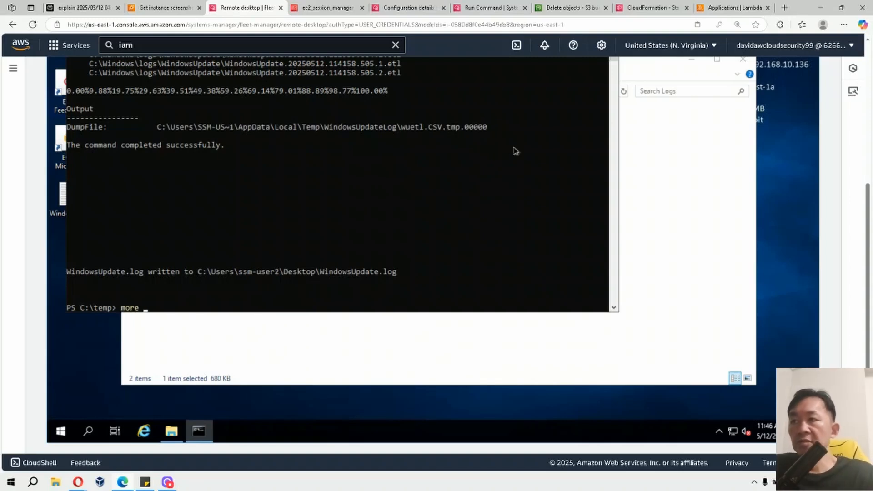
pyautogui.hotkey('ctrl', 'v')
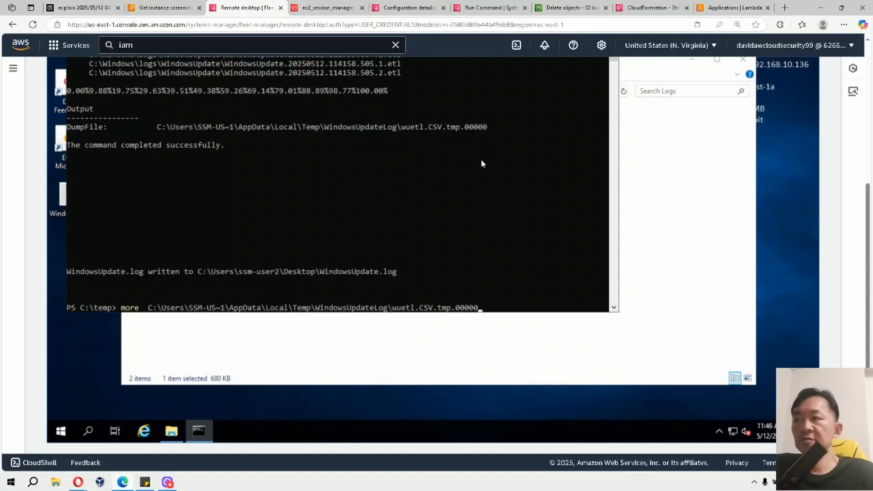
pyautogui.press('Return')
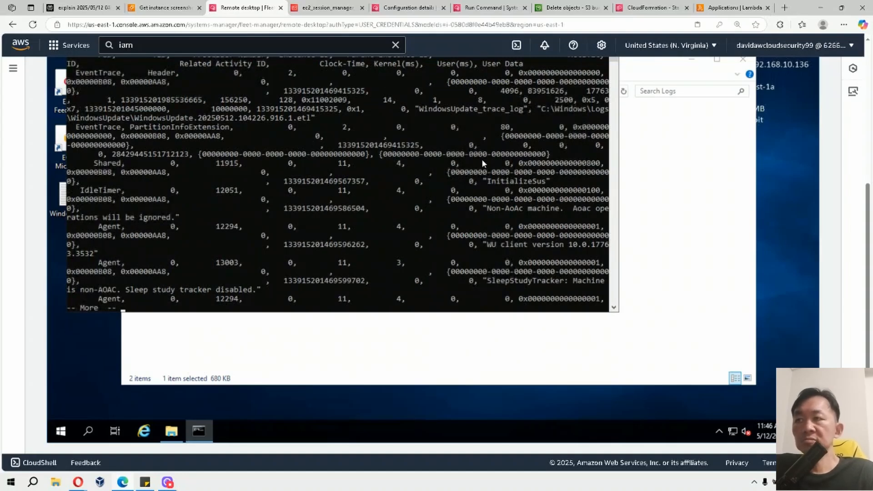
pyautogui.press('Return')
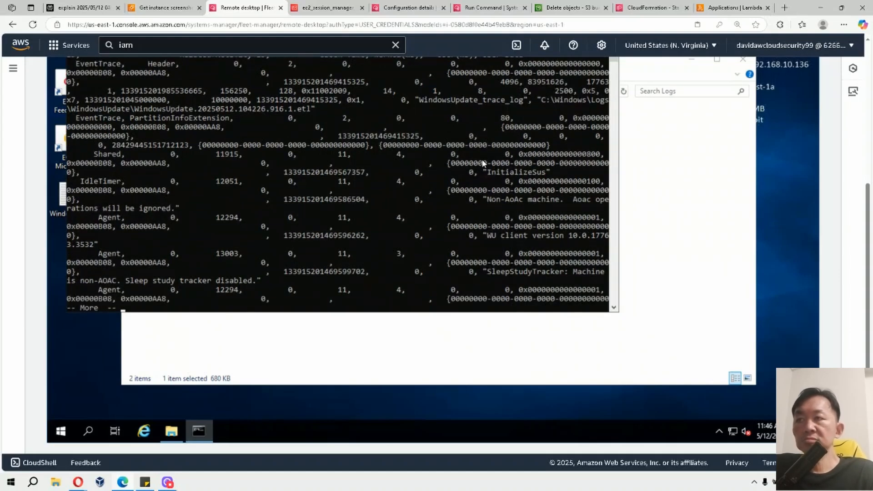
pyautogui.press('Return')
pyautogui.press('space')
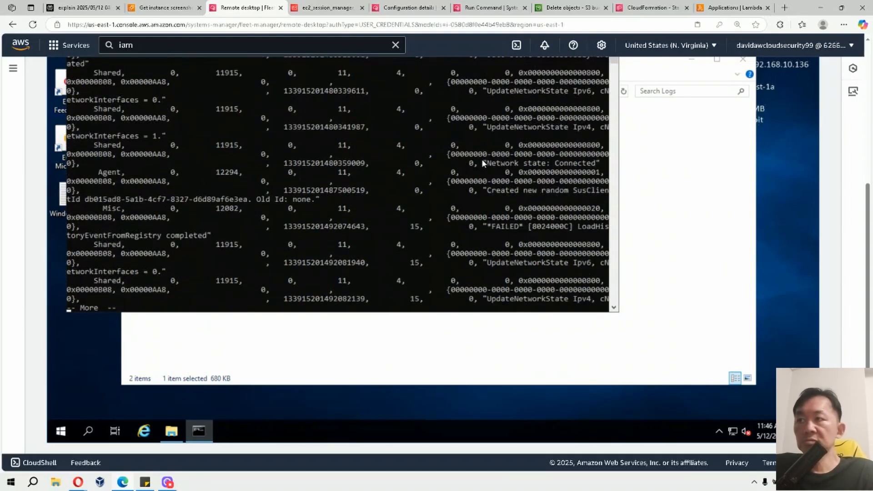
pyautogui.press('space')
# Step: Open the WindowsUpdate log on the remote desktop and read its service registration, signature validation and Windows Defender update entries
pyautogui.doubleClick(57, 201)
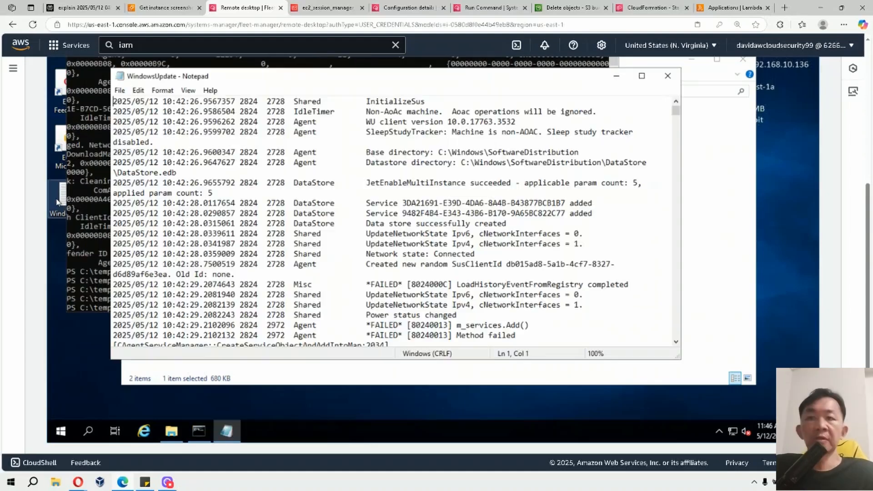
pyautogui.moveTo(402, 203); pyautogui.dragTo(565, 200)
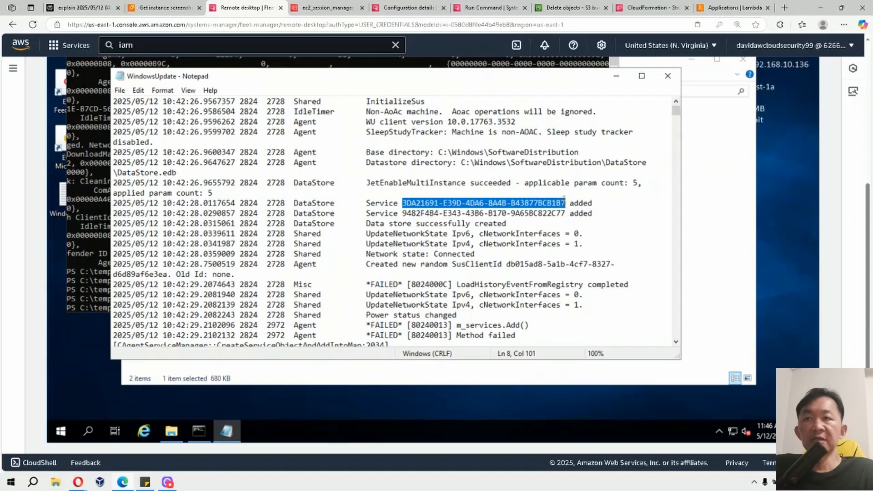
pyautogui.click(532, 226)
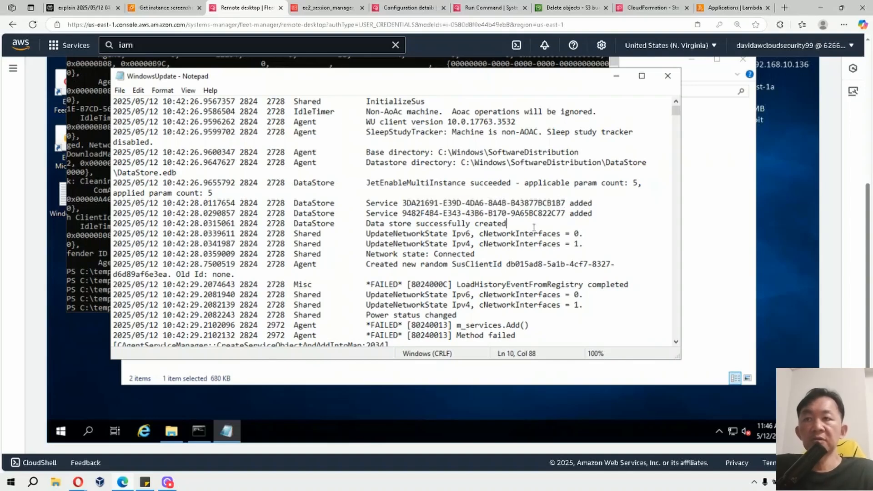
pyautogui.scroll(-2, 534, 227)
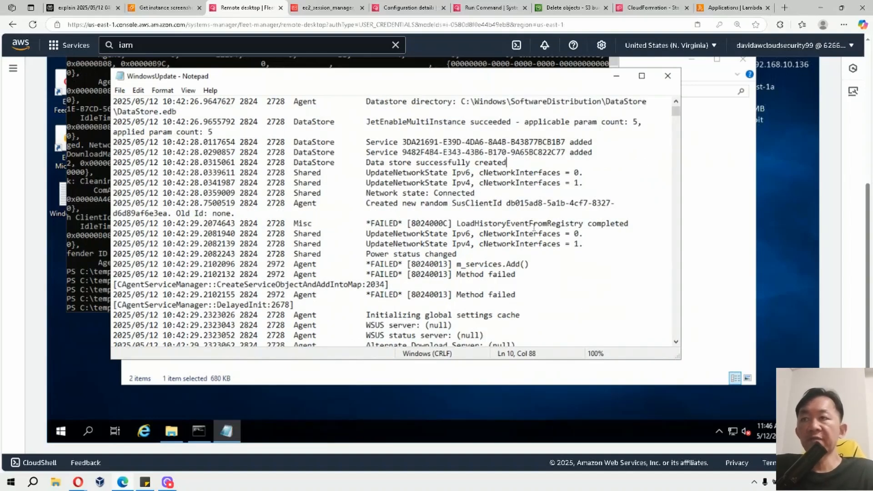
pyautogui.scroll(-3, 534, 227)
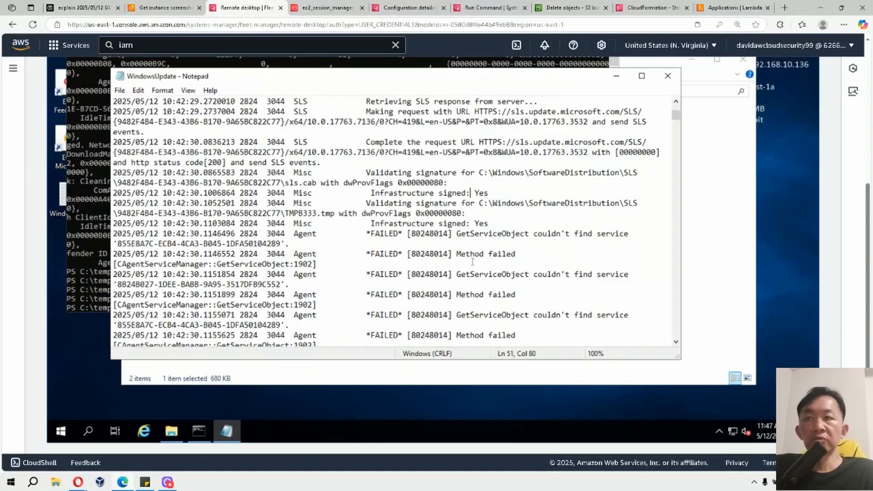
pyautogui.scroll(-2, 473, 262)
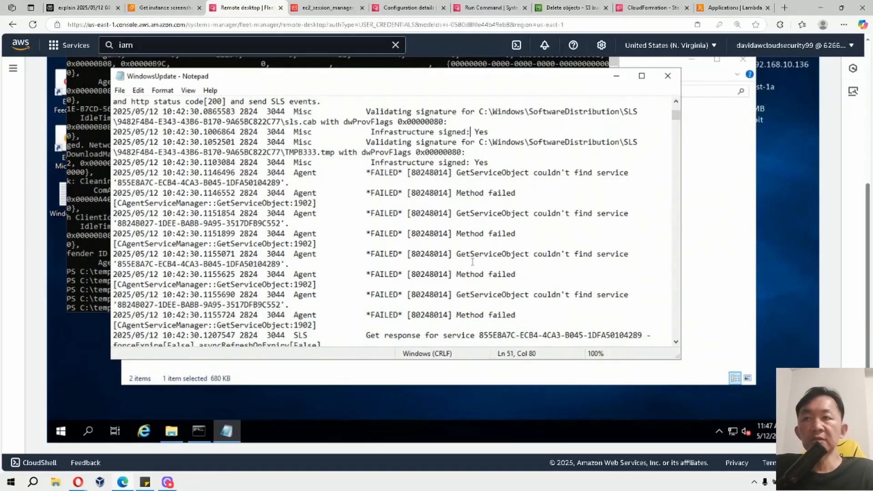
pyautogui.scroll(-10, 472, 262)
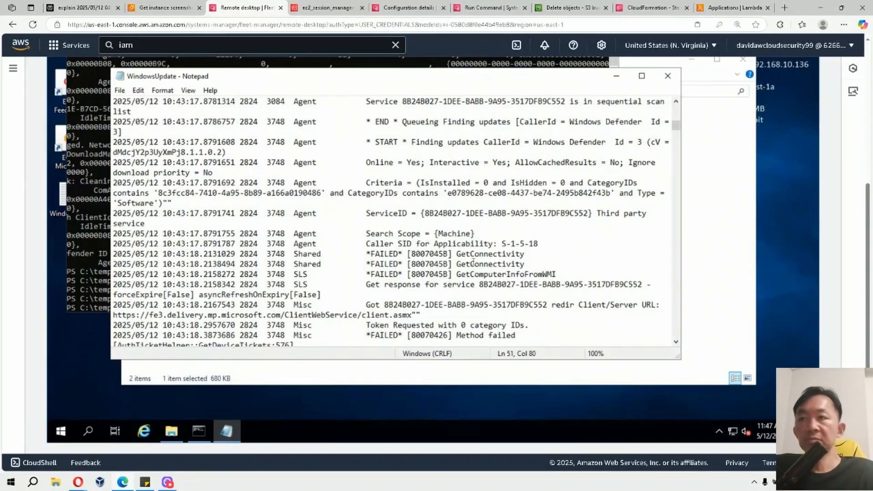
pyautogui.scroll(-2, 472, 262)
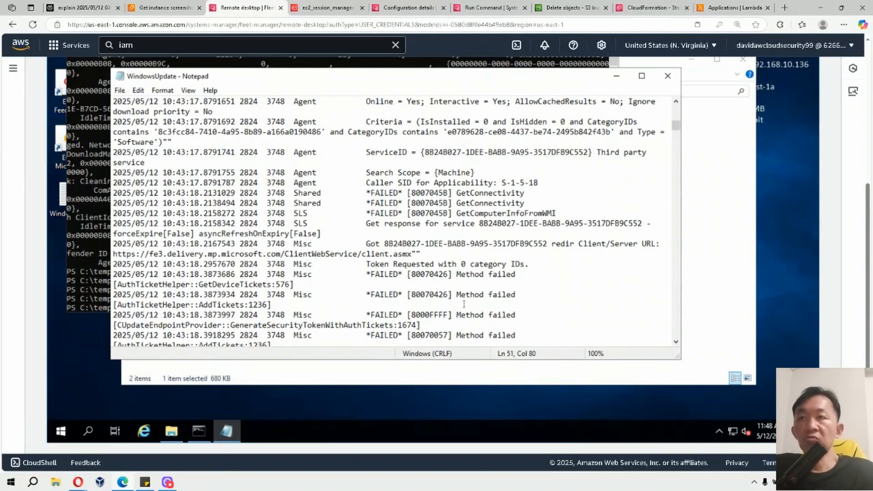
pyautogui.scroll(-2, 464, 304)
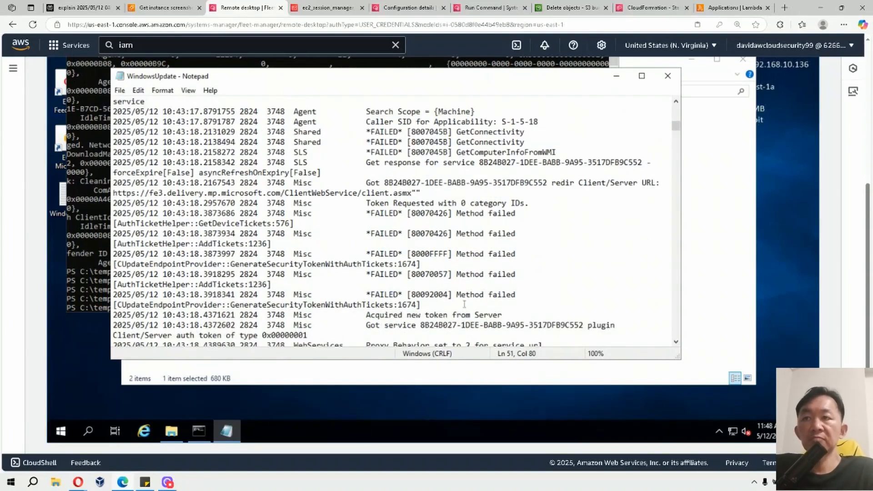
pyautogui.scroll(-2, 475, 313)
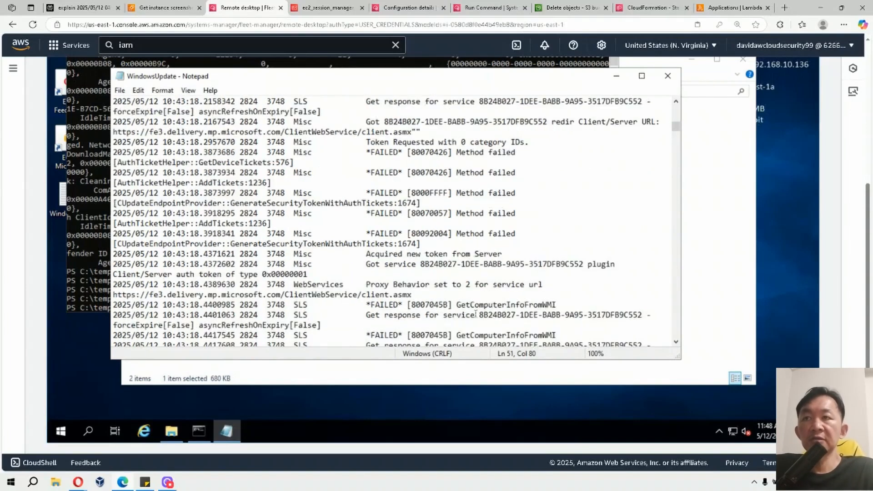
# Step: Go to the end of the WindowsUpdate log and highlight KB5055519 in the AWS EC2 PatchNow install entries
pyautogui.hotkey('ctrl', 'End')
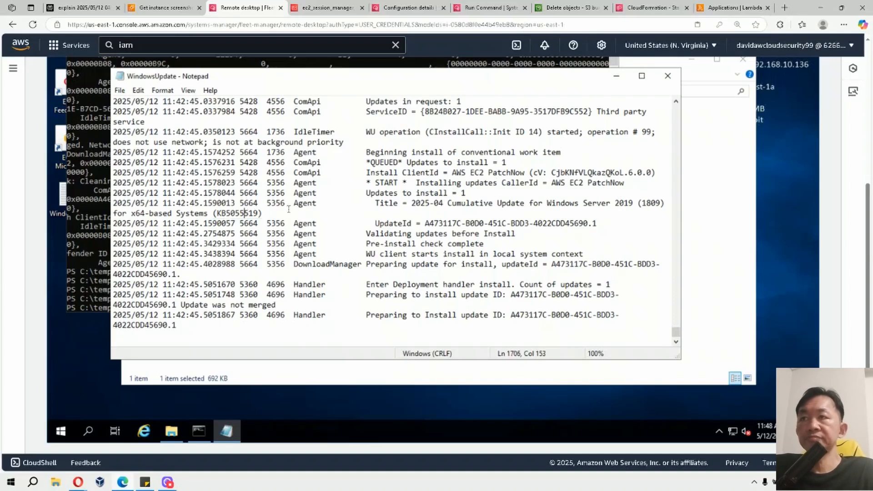
pyautogui.doubleClick(245, 213)
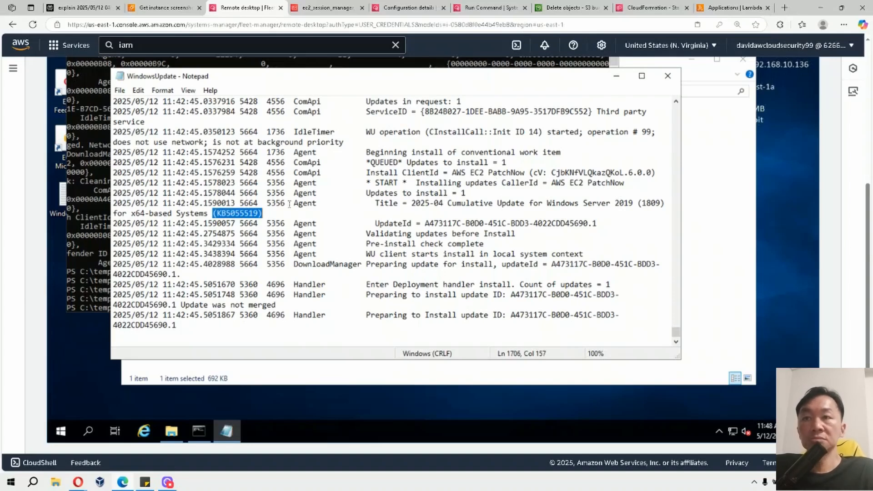
pyautogui.scroll(1, 536, 203)
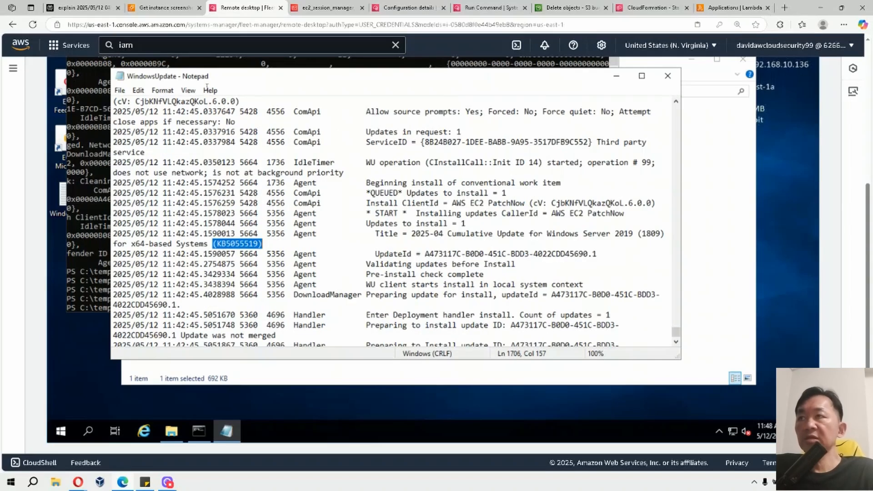
# Step: Search the log upward for "wsus", review the surrounding WSUS server settings, and close the log
pyautogui.click(162, 90)
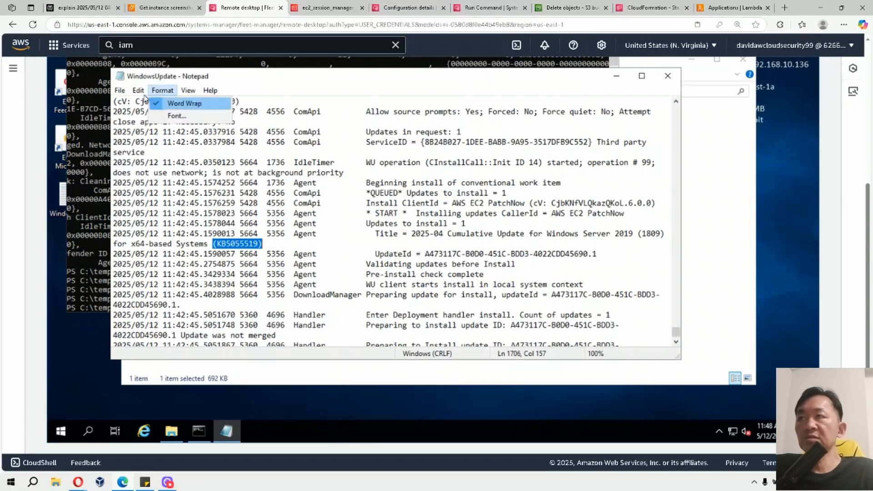
pyautogui.moveTo(138, 90)
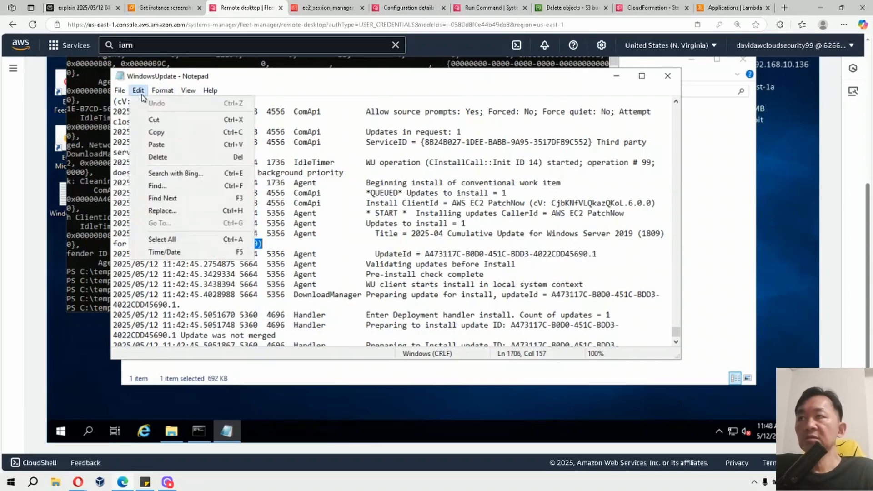
pyautogui.click(174, 190)
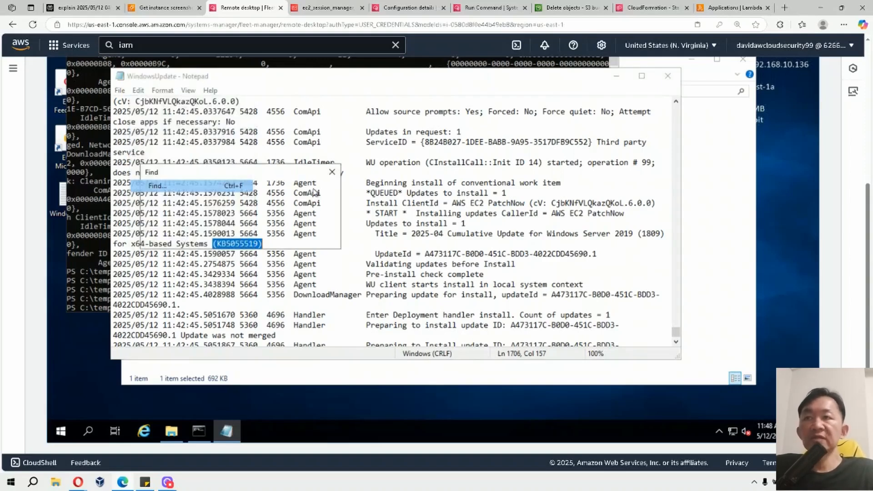
pyautogui.write('wsus')
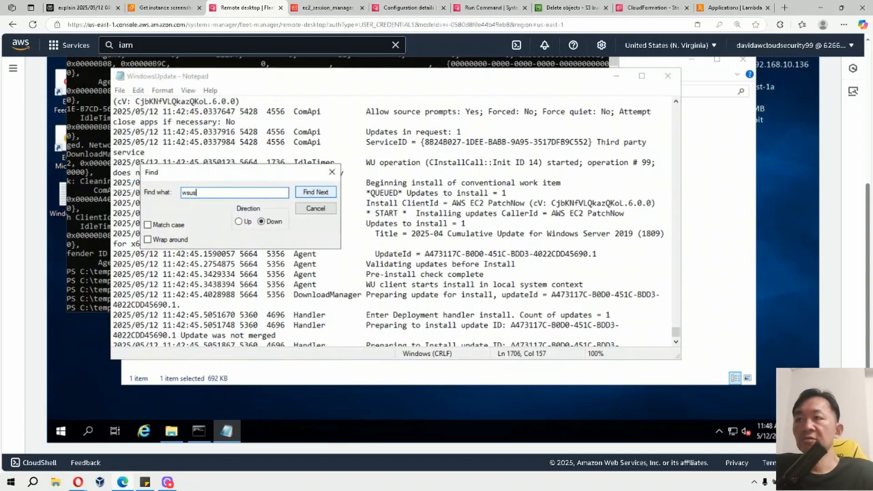
pyautogui.click(238, 222)
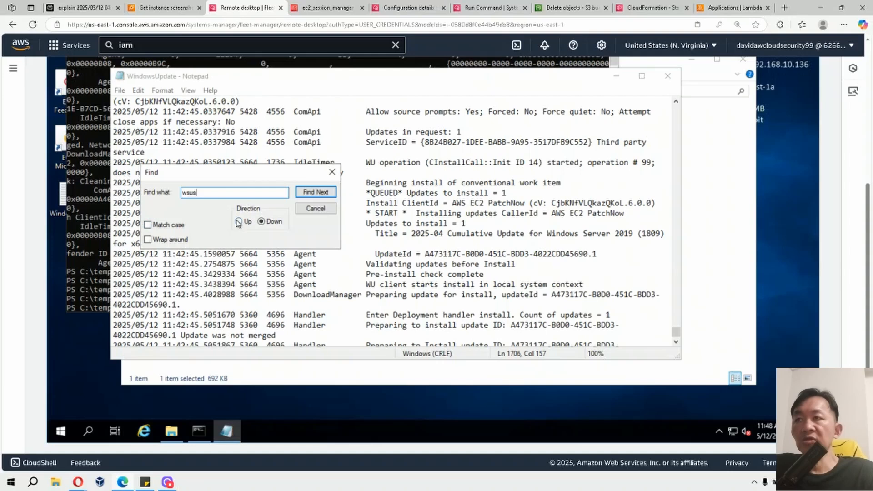
pyautogui.click(315, 195)
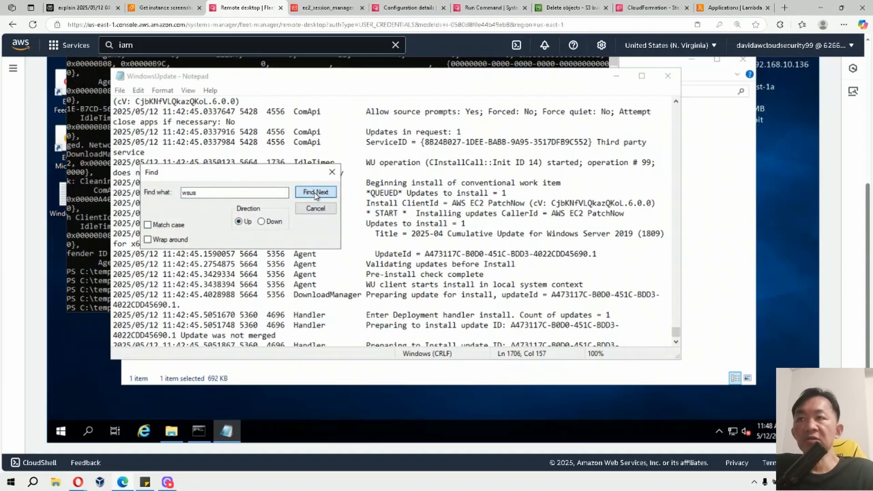
pyautogui.click(315, 210)
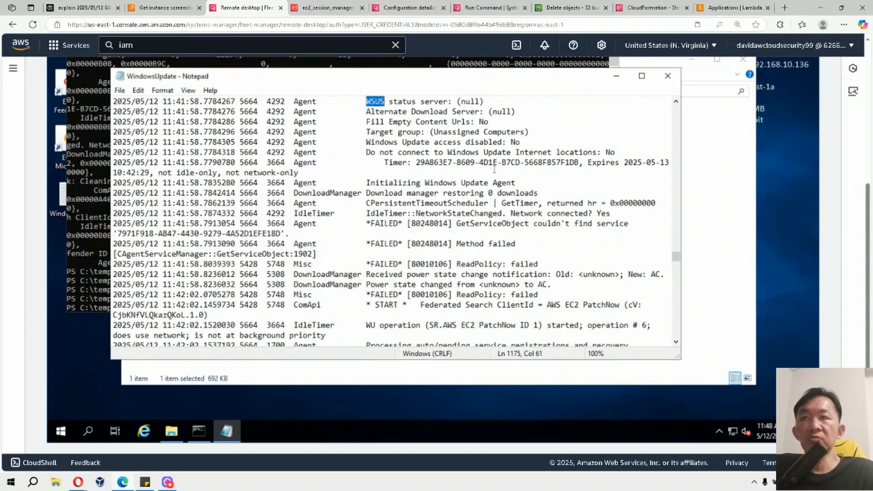
pyautogui.scroll(2, 494, 169)
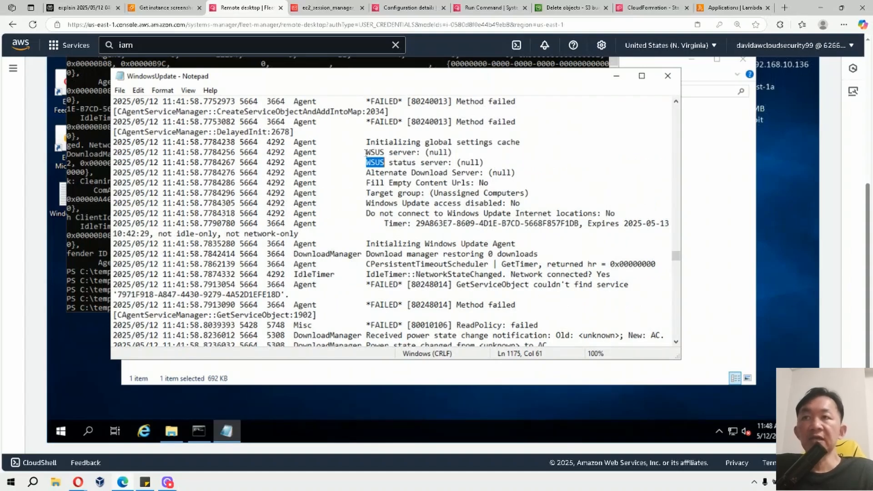
pyautogui.scroll(2, 366, 153)
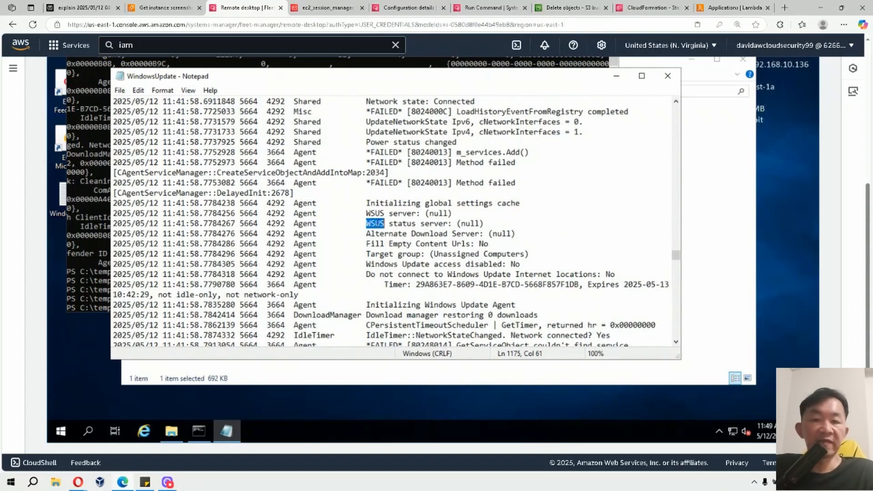
pyautogui.click(367, 152)
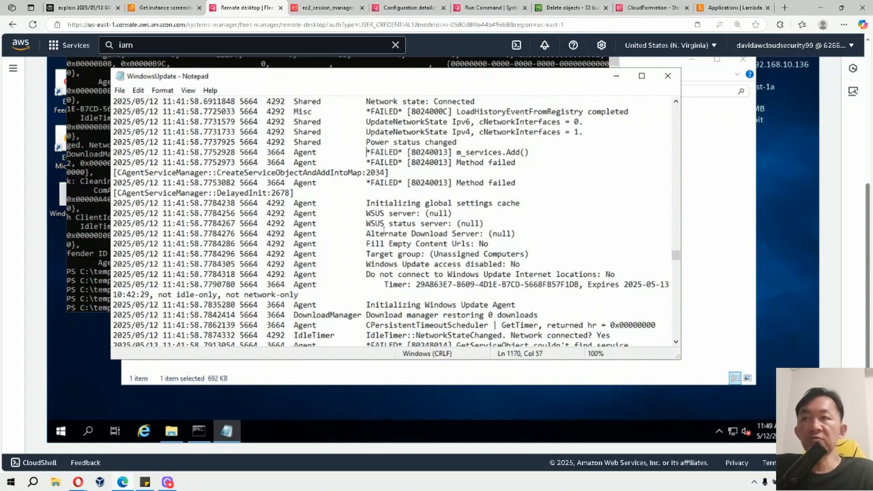
pyautogui.click(667, 78)
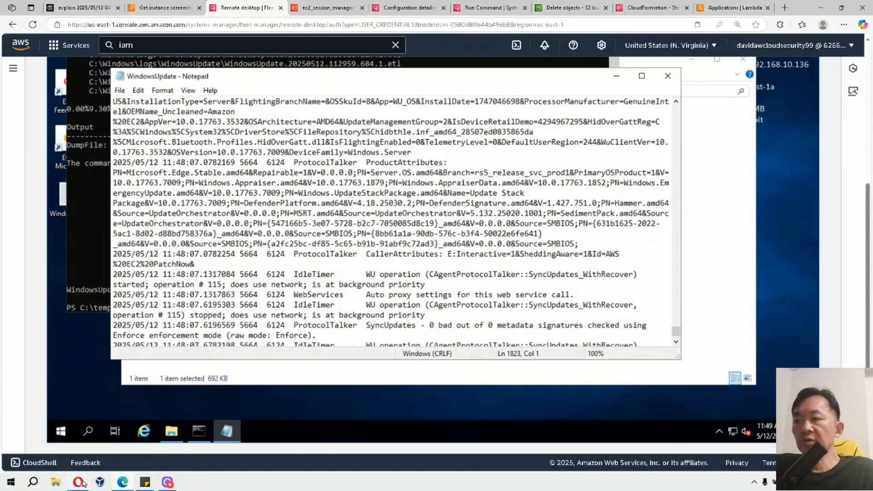
# Step: Switch to Opera, copy the README's command for checking pending or missing updates, and return to Edge
pyautogui.moveTo(82, 483)
pyautogui.click(84, 412)
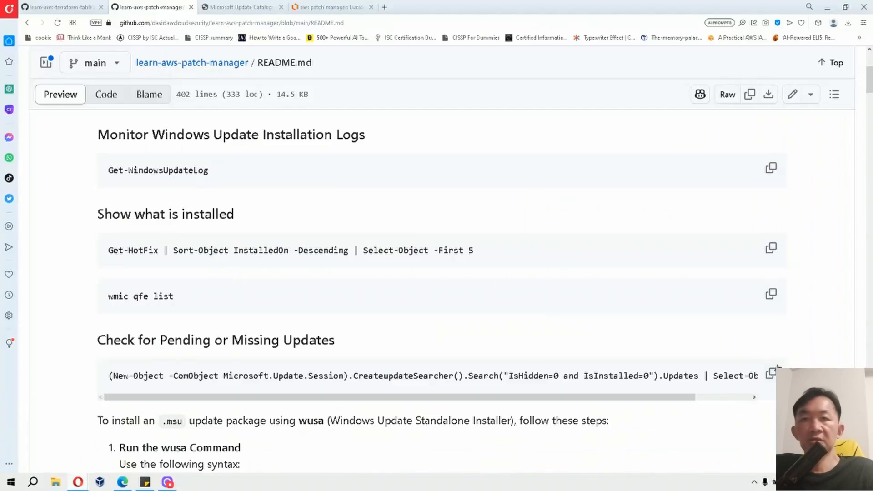
pyautogui.click(770, 373)
pyautogui.click(124, 482)
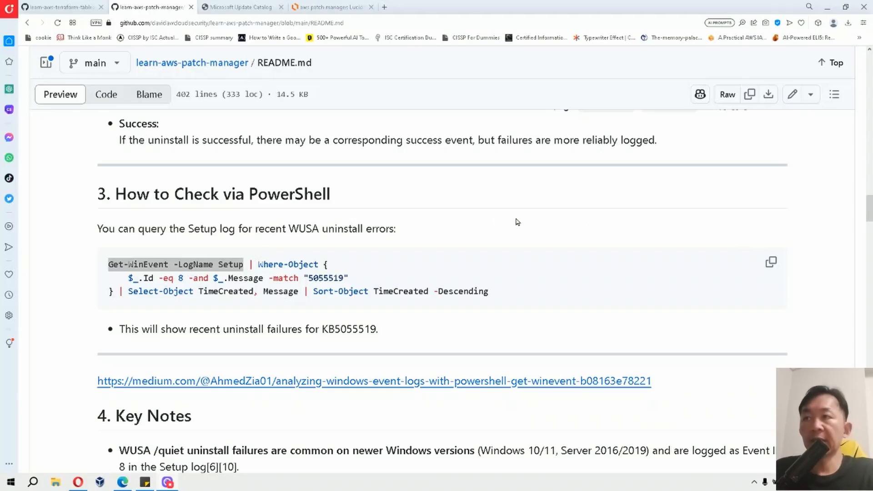
# Step: Switch to Opera, copy Get-WinEvent -LogName Setup from the README's PowerShell section, and return to the remote desktop in Edge
pyautogui.rightClick(167, 262)
pyautogui.click(175, 270)
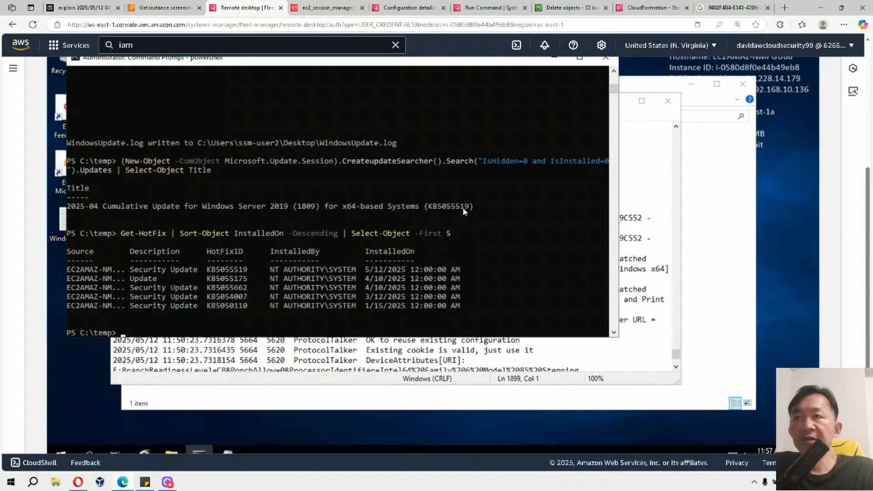
pyautogui.click(80, 485)
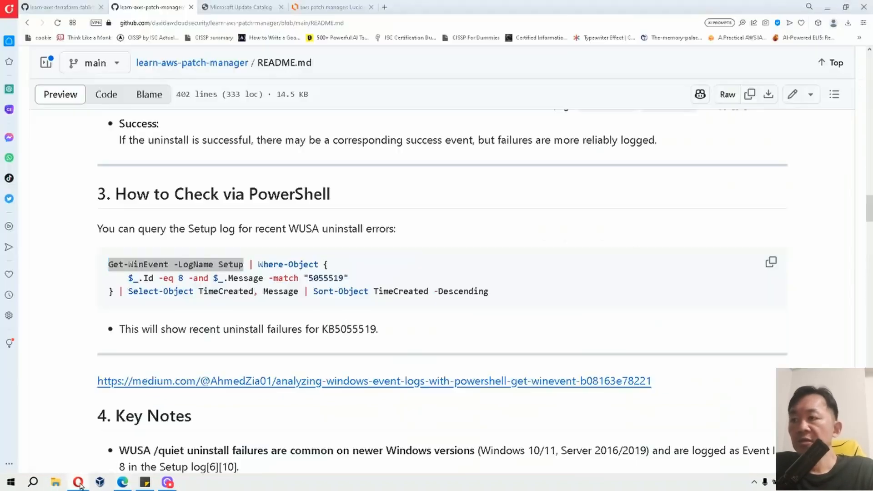
pyautogui.rightClick(213, 265)
pyautogui.click(232, 297)
pyautogui.click(122, 482)
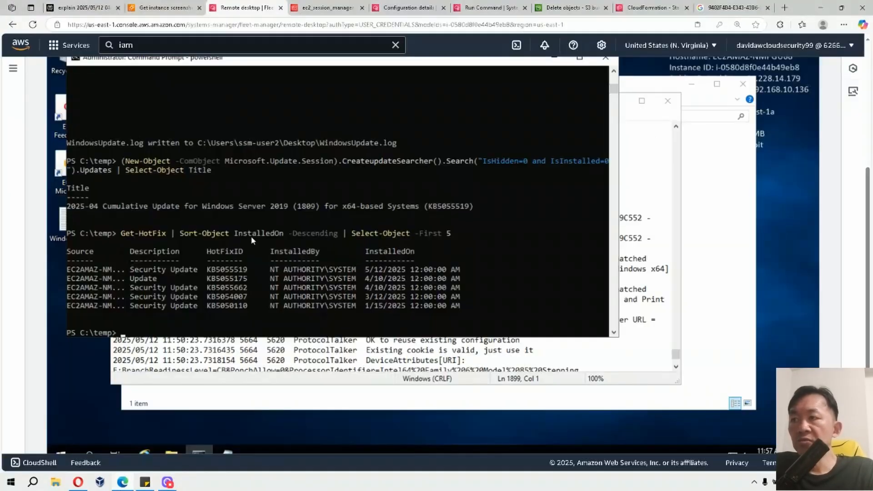
# Step: List the Setup event log in the remote PowerShell session by running Get-WinEvent -LogName Setup | format-list
pyautogui.rightClick(251, 236)
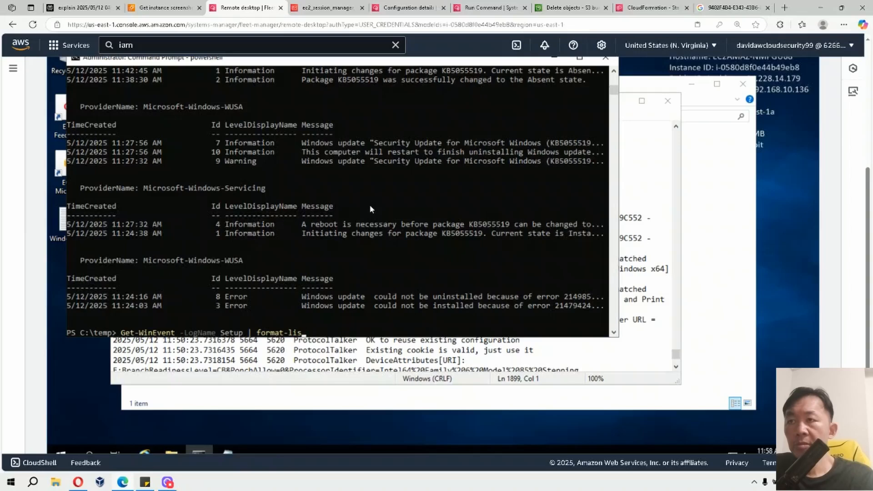
pyautogui.write('t')
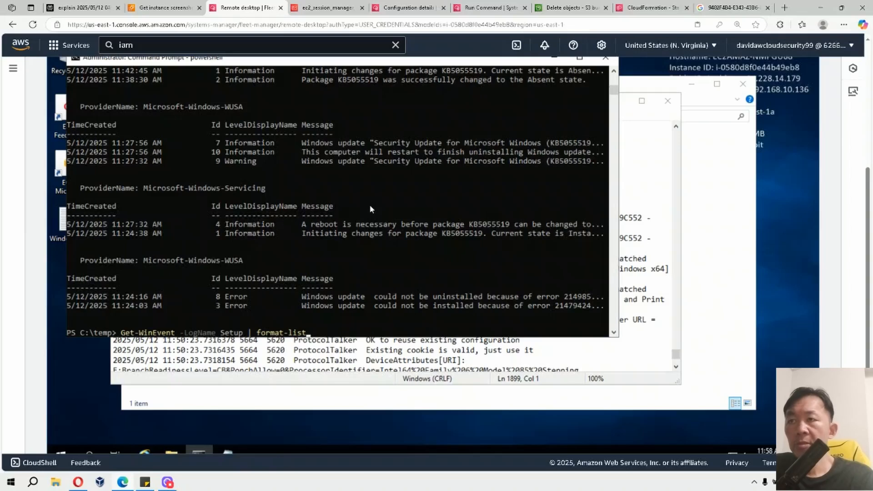
pyautogui.press('Return')
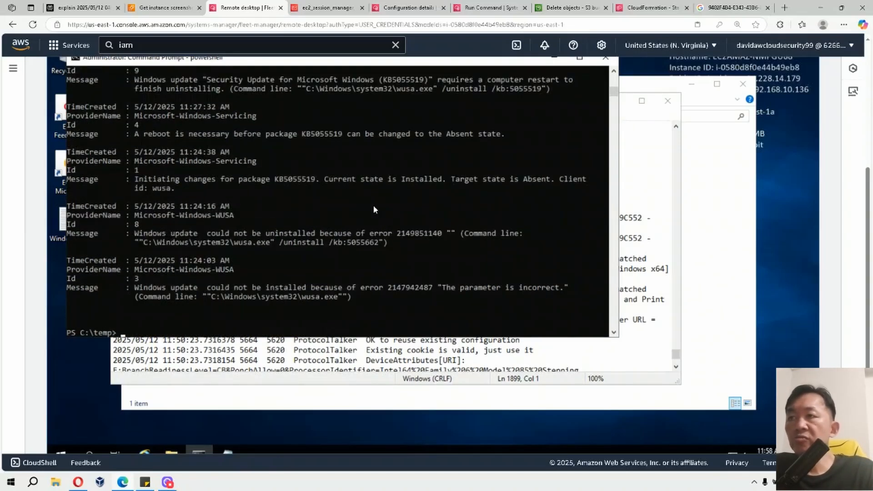
# Step: Read the newest KB5055519 entries in the Setup log output, highlight "reboot is necessary", and clear the selection
pyautogui.scroll(12, 376, 210)
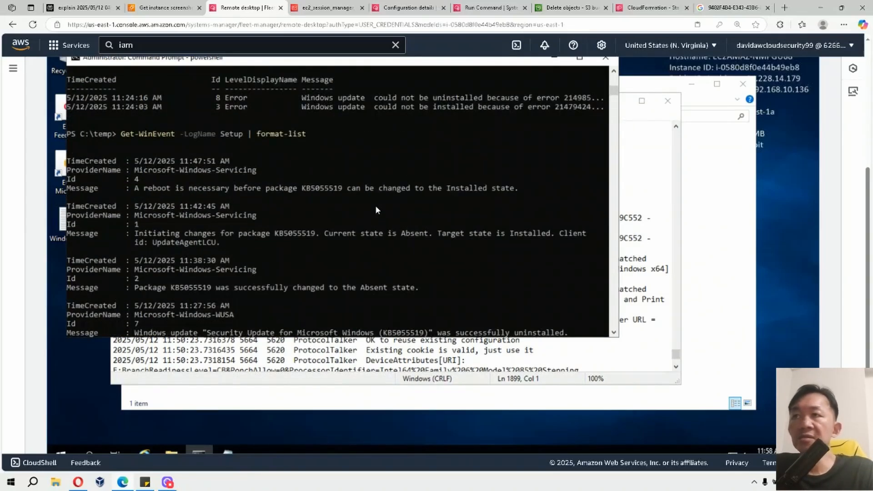
pyautogui.scroll(-1, 375, 210)
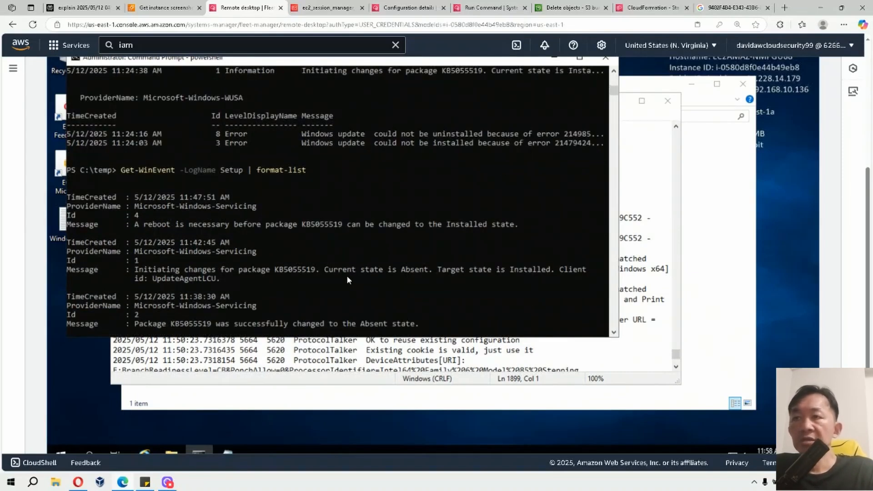
pyautogui.scroll(-2, 346, 280)
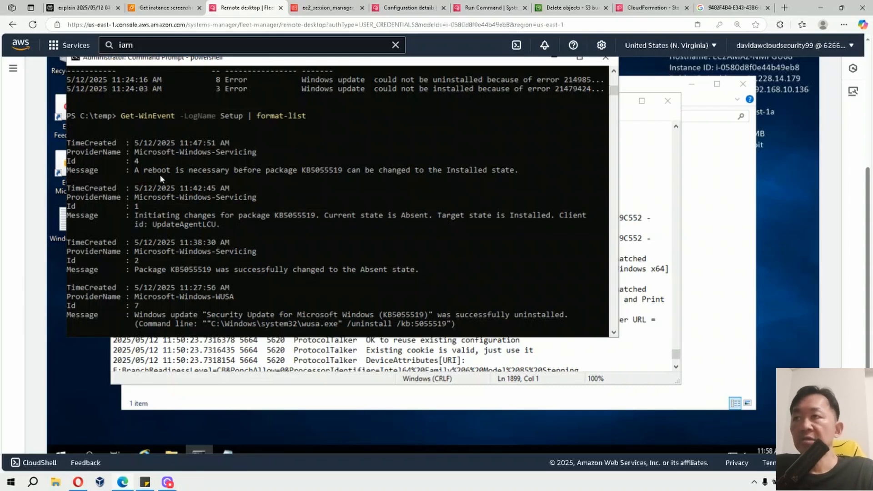
pyautogui.moveTo(145, 171); pyautogui.dragTo(232, 173)
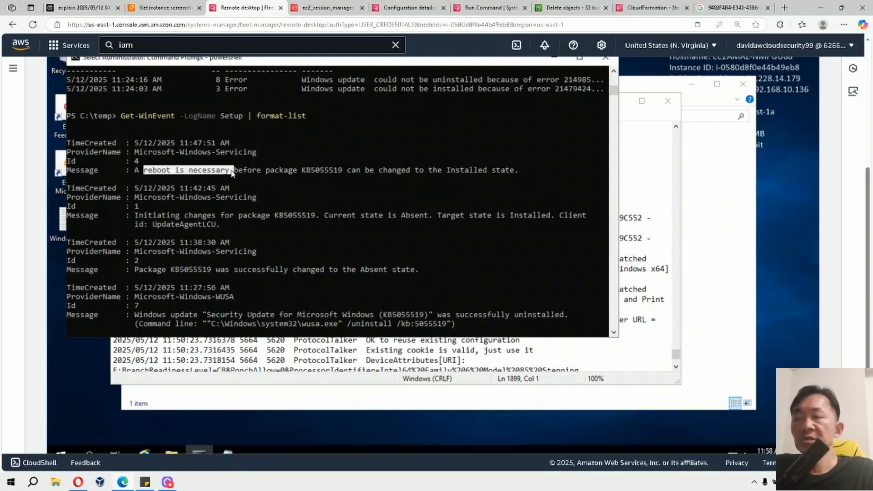
pyautogui.click(295, 180)
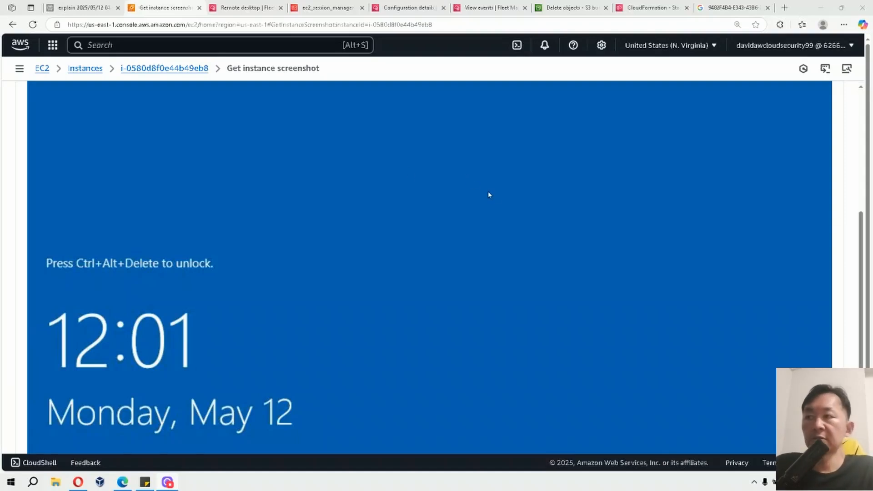
# Step: Check the EC2 instance screenshot and fill in the account username on the Fleet Manager remote desktop login form
pyautogui.scroll(-3, 742, 200)
pyautogui.scroll(5, 742, 201)
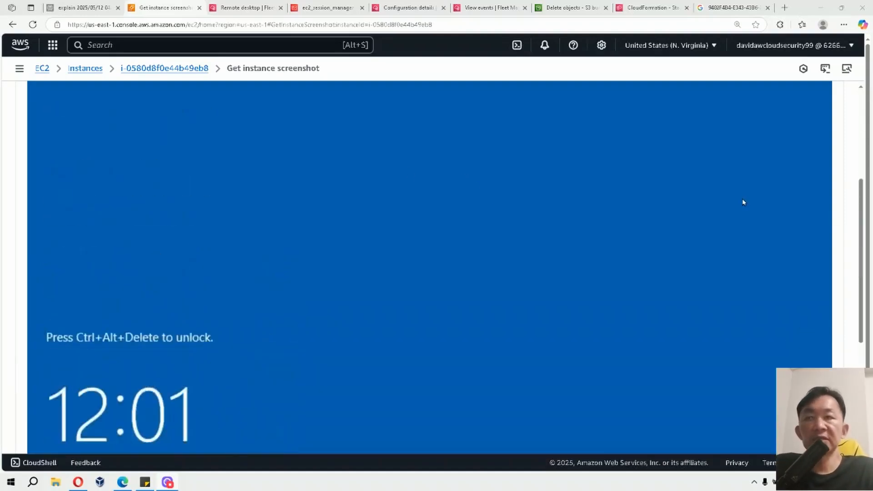
pyautogui.click(235, 6)
pyautogui.click(218, 328)
pyautogui.write('ssm-u')
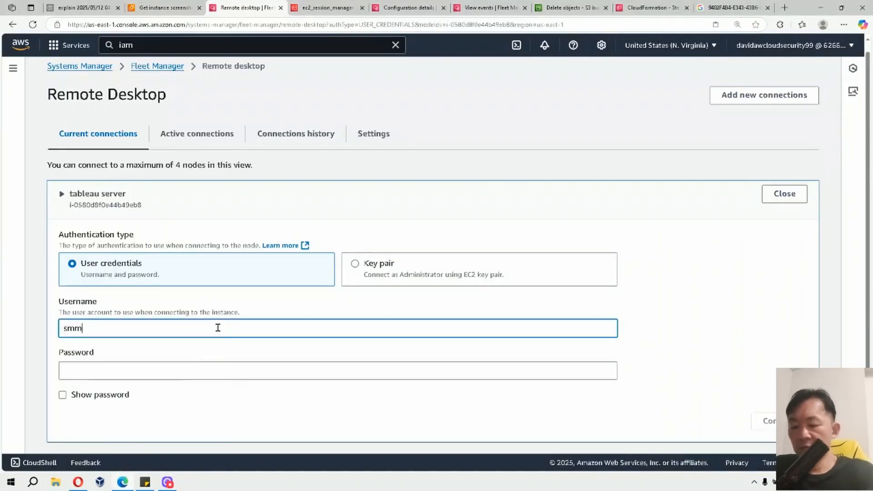
# Step: Review the deployment, association and resource compliance statuses of the mywindowsservicepackpatchbaseline Patch Manager configuration
pyautogui.click(434, 8)
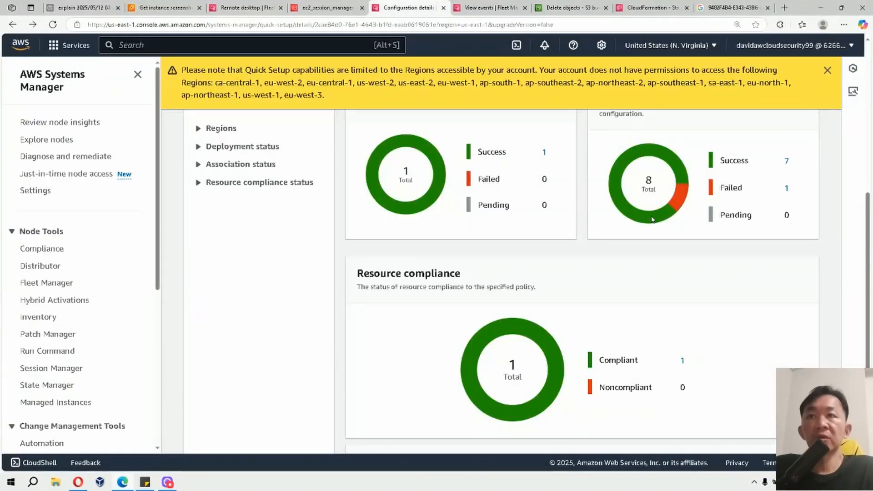
pyautogui.scroll(3, 653, 220)
pyautogui.scroll(-4, 653, 220)
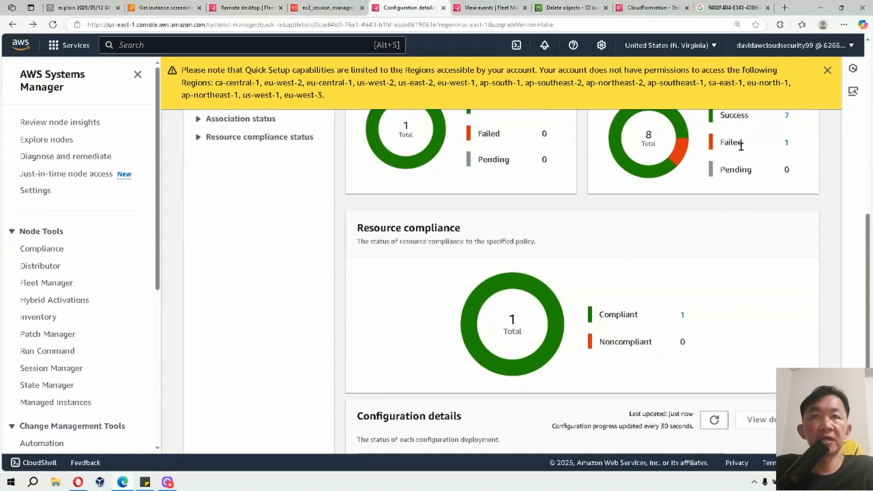
pyautogui.scroll(-2, 723, 233)
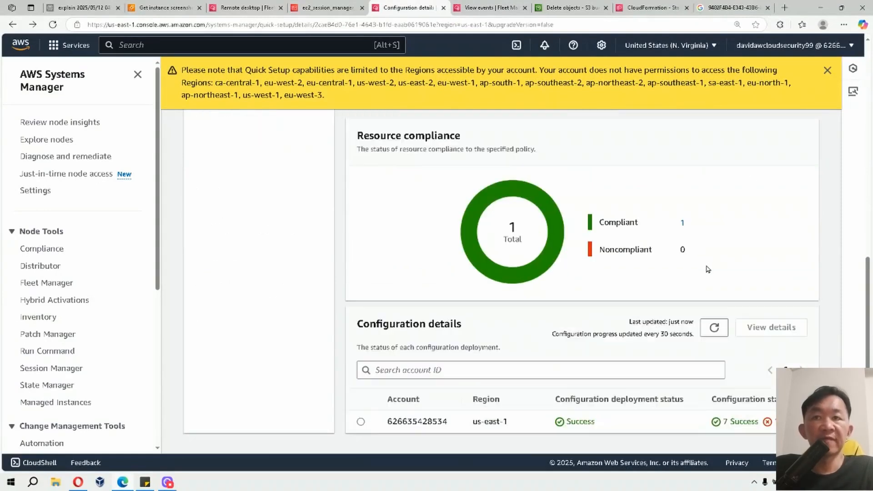
pyautogui.click(485, 7)
pyautogui.click(405, 7)
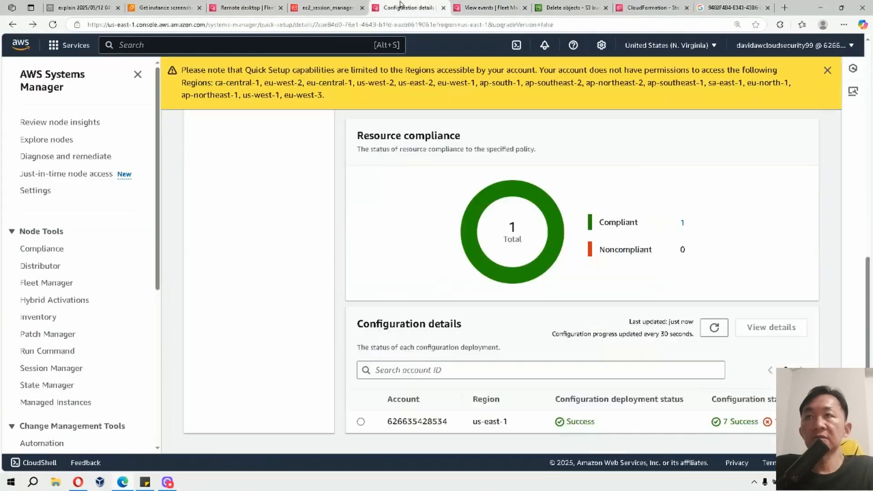
pyautogui.scroll(5, 710, 250)
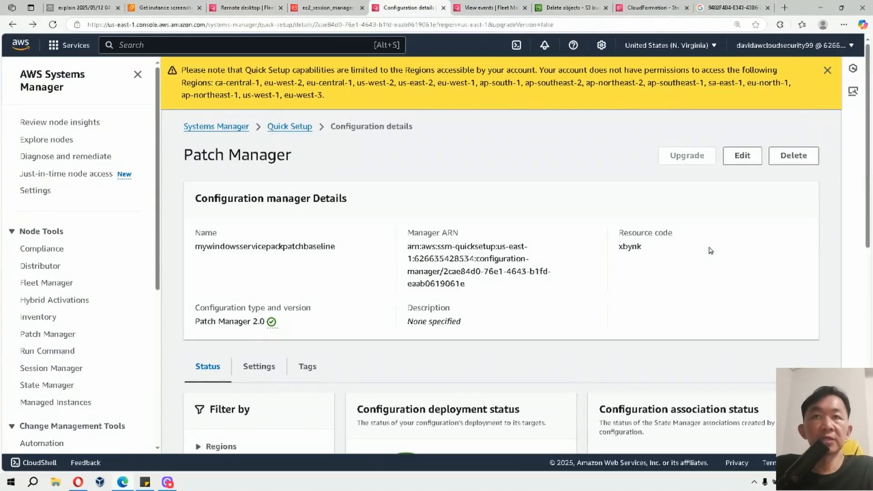
# Step: Look at the instance screenshot again, and check the Installed Updates list on the remote desktop for KB5055519
pyautogui.click(174, 5)
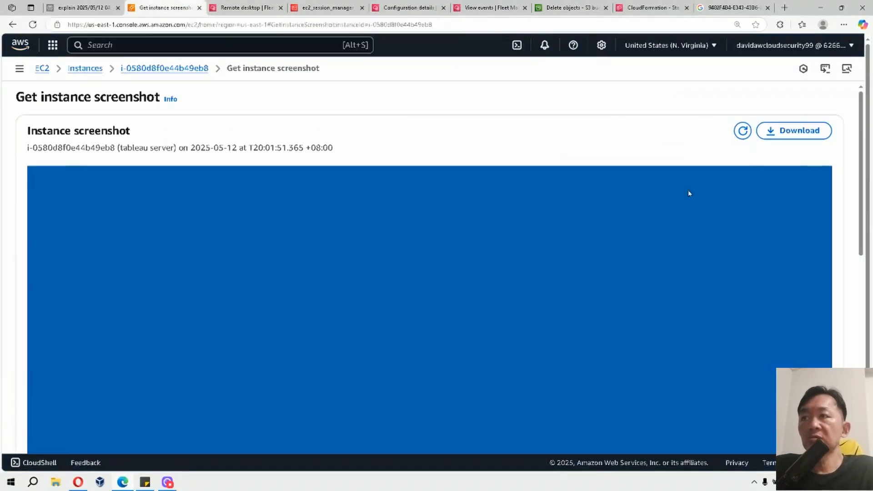
pyautogui.click(268, 8)
pyautogui.scroll(-2, 853, 232)
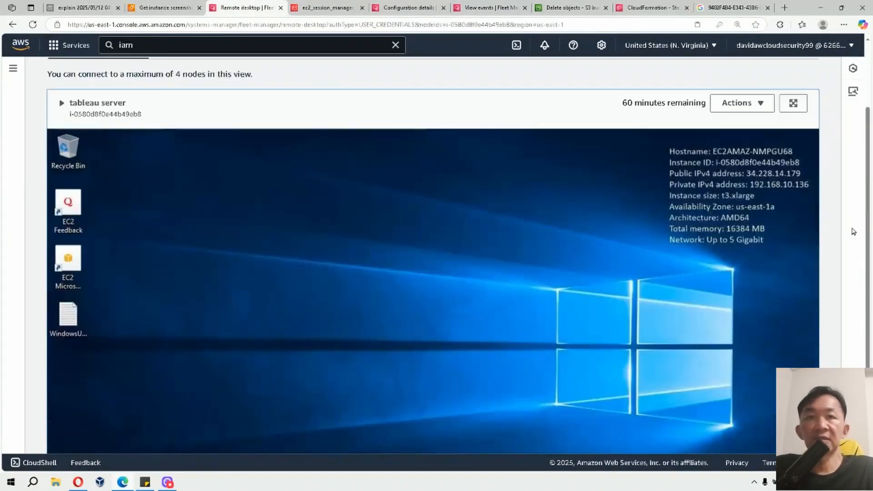
pyautogui.scroll(-2, 852, 232)
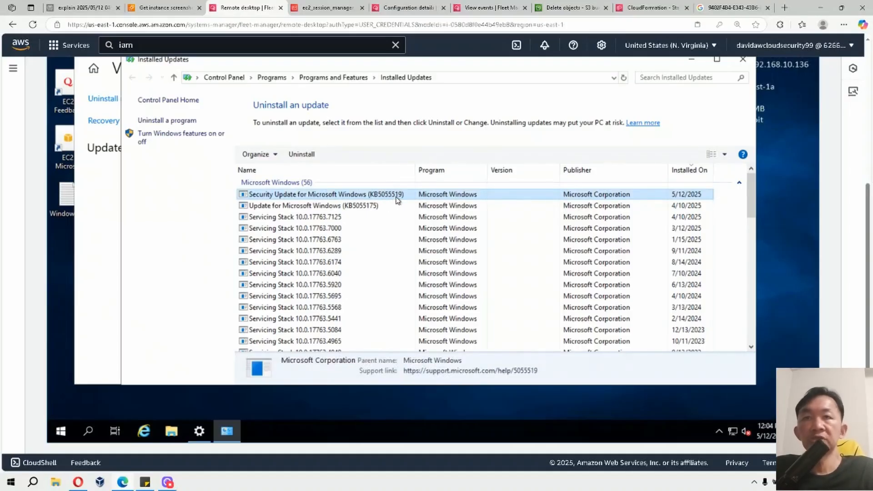
pyautogui.scroll(1, 778, 223)
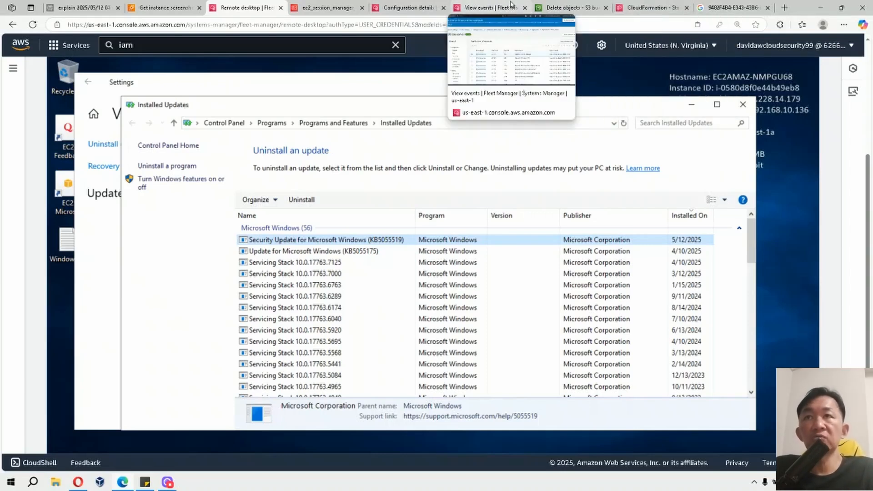
# Step: Examine the tableau server's Application events in Fleet Manager and the properties available for filtering them
pyautogui.click(486, 7)
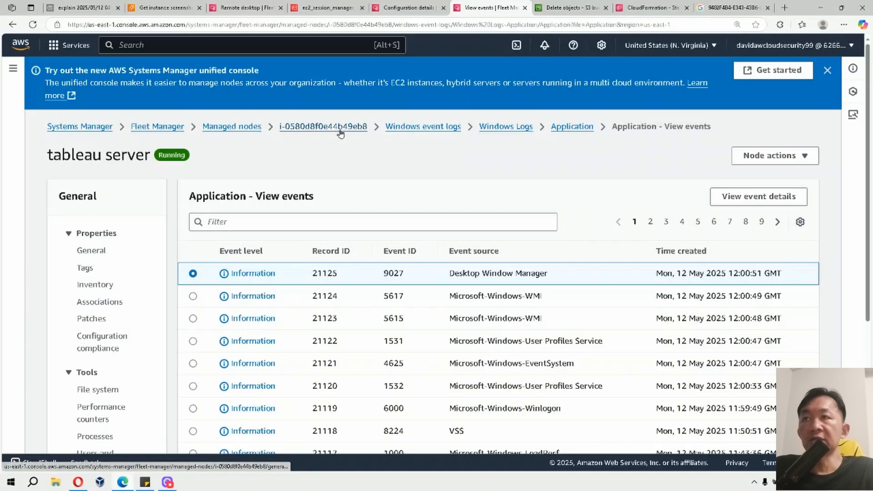
pyautogui.scroll(-4, 132, 274)
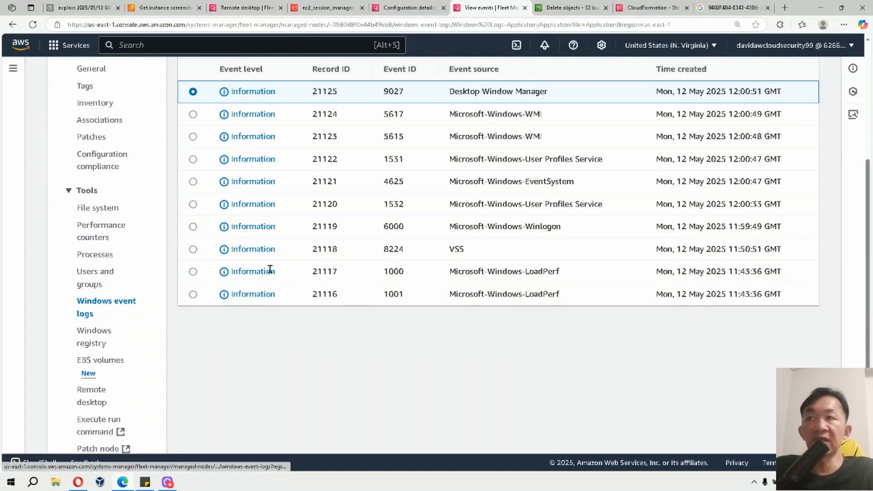
pyautogui.scroll(2, 306, 264)
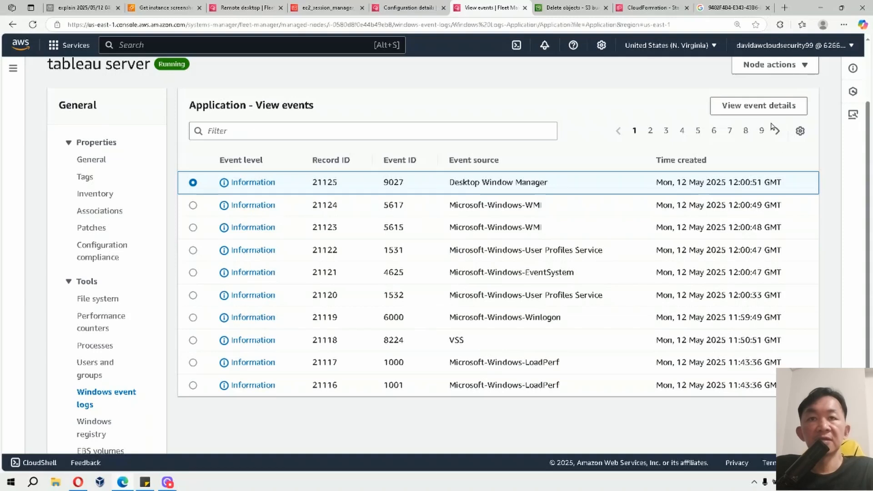
pyautogui.click(416, 129)
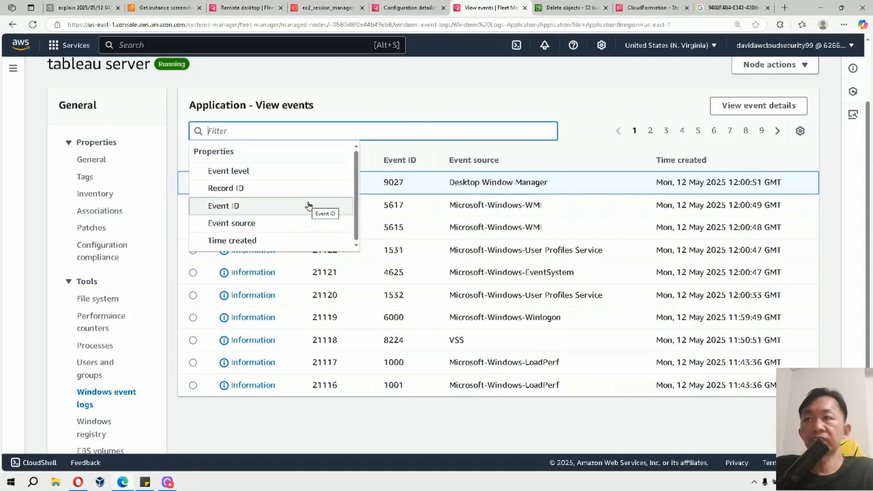
pyautogui.click(544, 210)
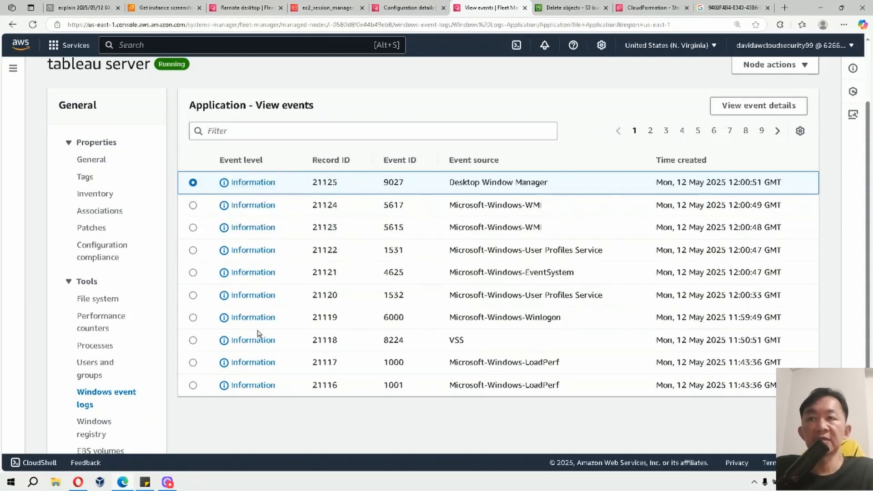
# Step: View the details of the Microsoft-Windows-Winlogon event with ID 6000 and close them
pyautogui.click(193, 317)
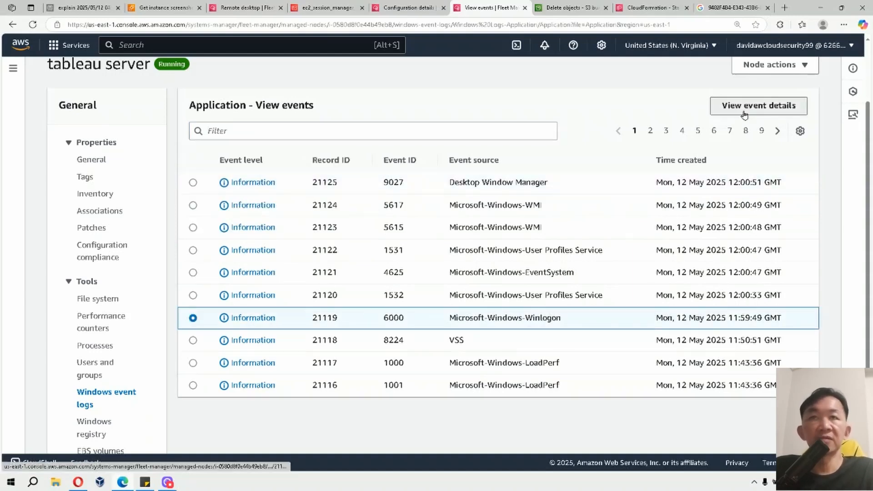
pyautogui.click(743, 109)
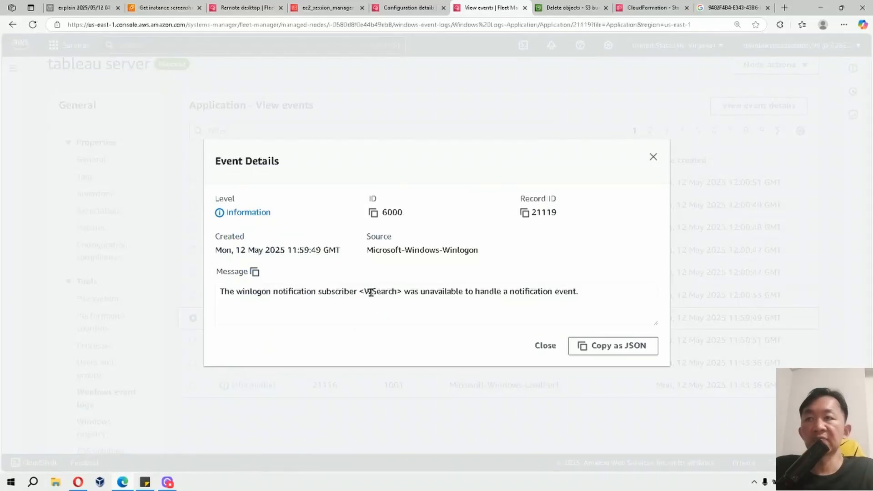
pyautogui.click(655, 157)
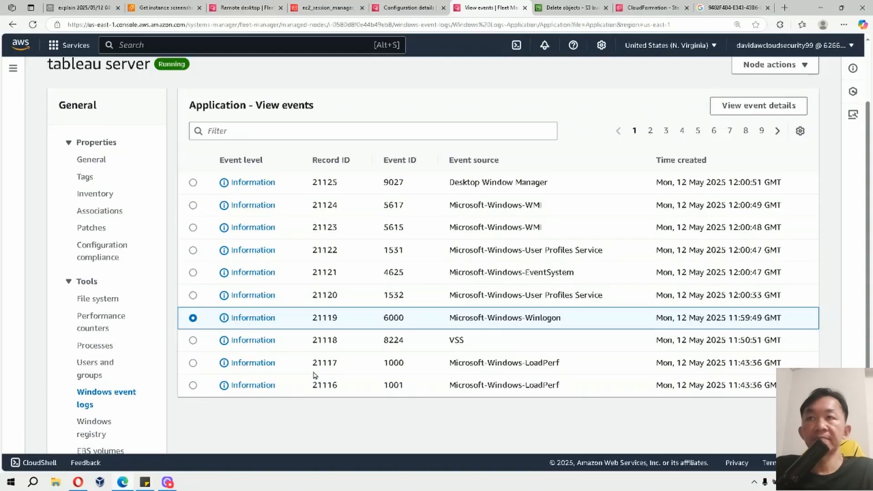